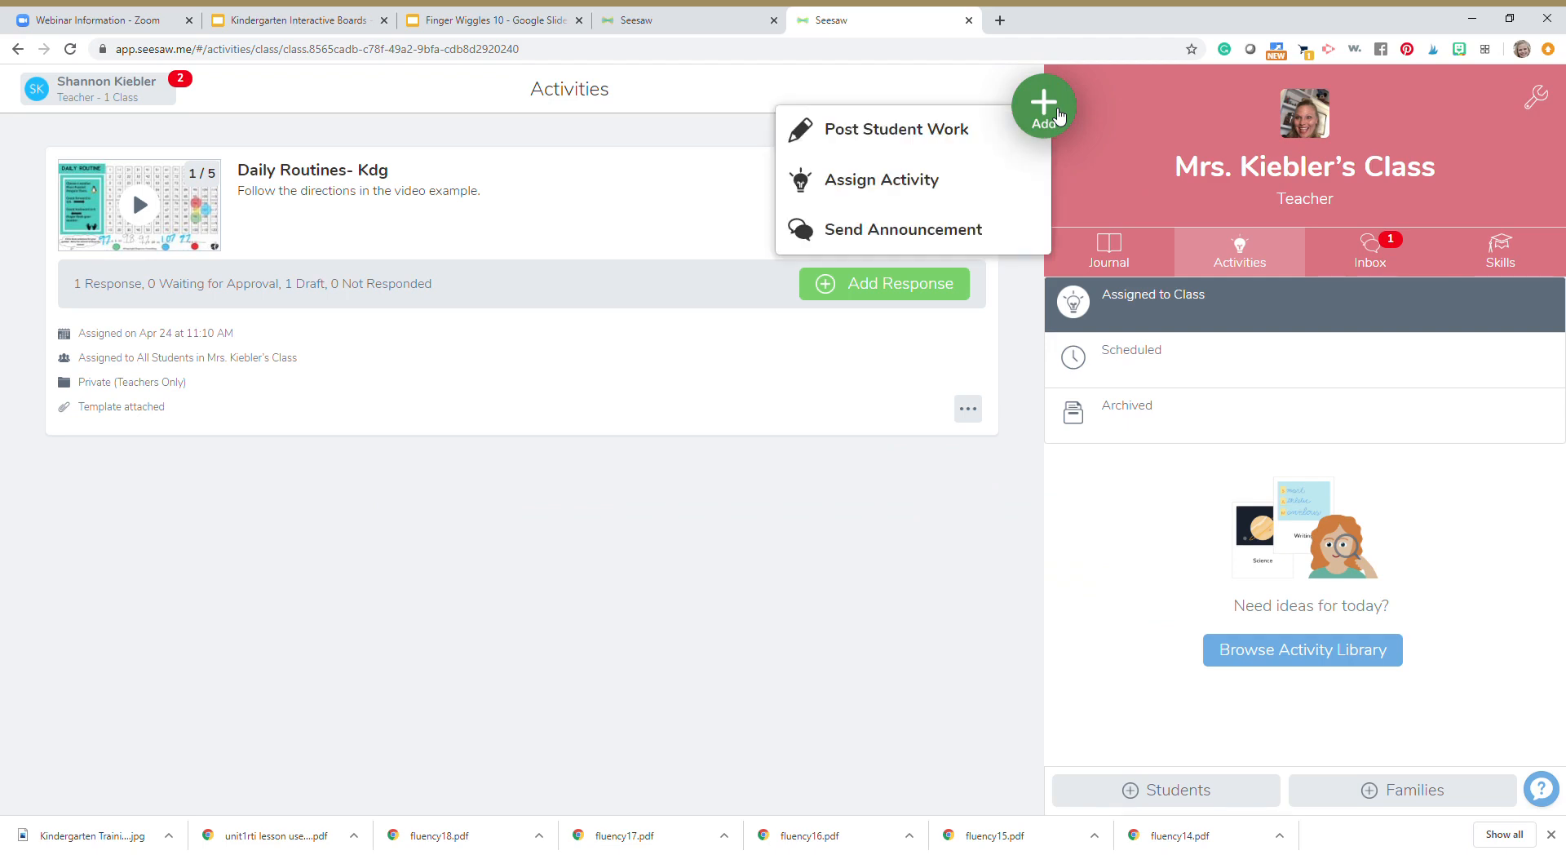
Start a new activity to assign and name it "Finger Wiggles 10"
click(904, 190)
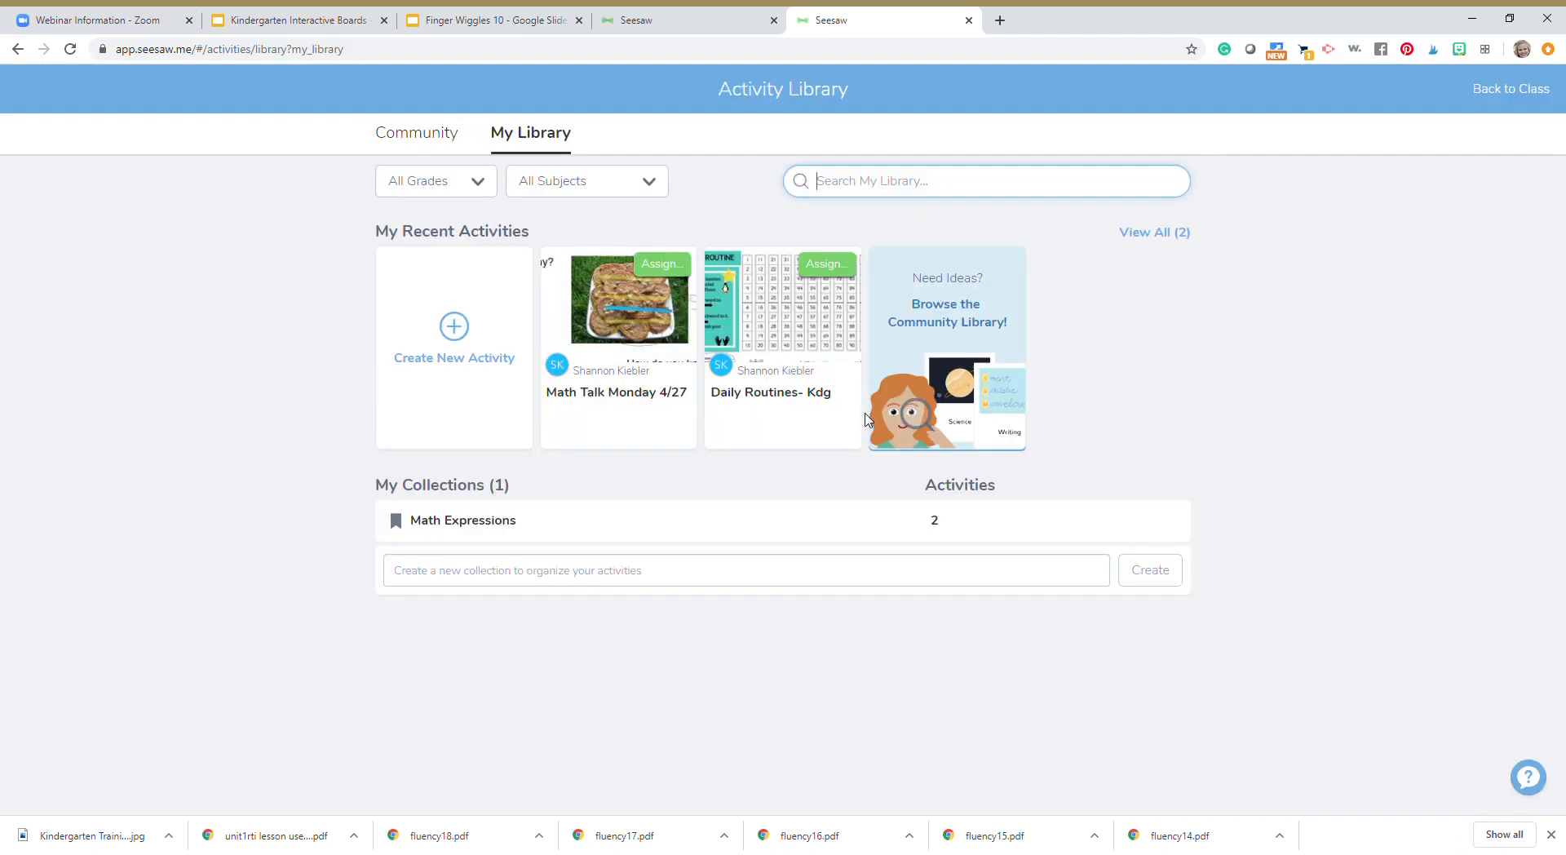
click(454, 331)
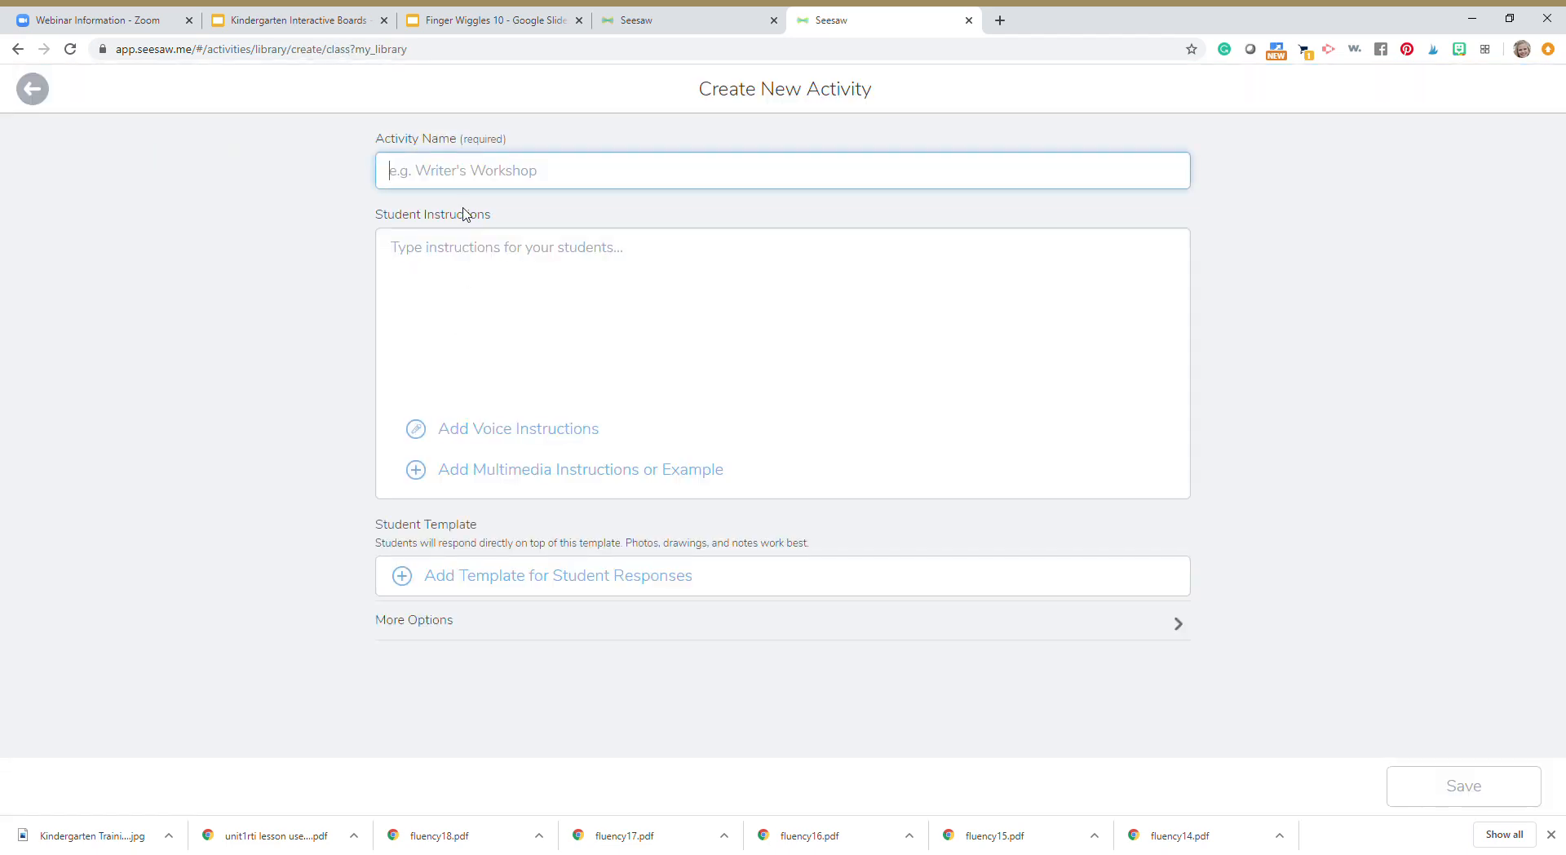
text(Finger Wiggles 10)
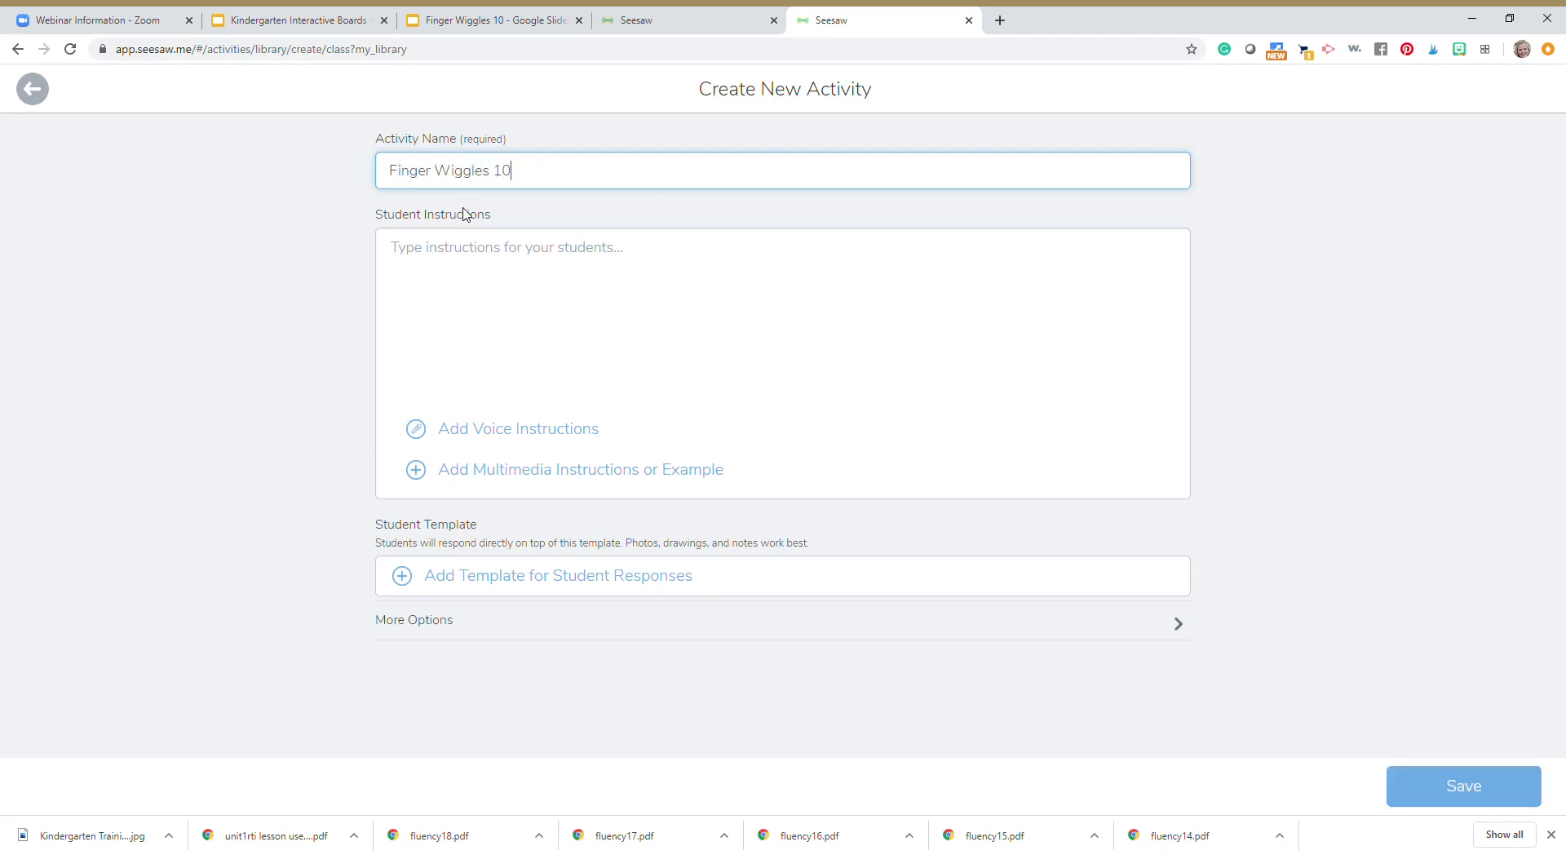
Enter the student instructions "Follow my instructional video."
click(491, 250)
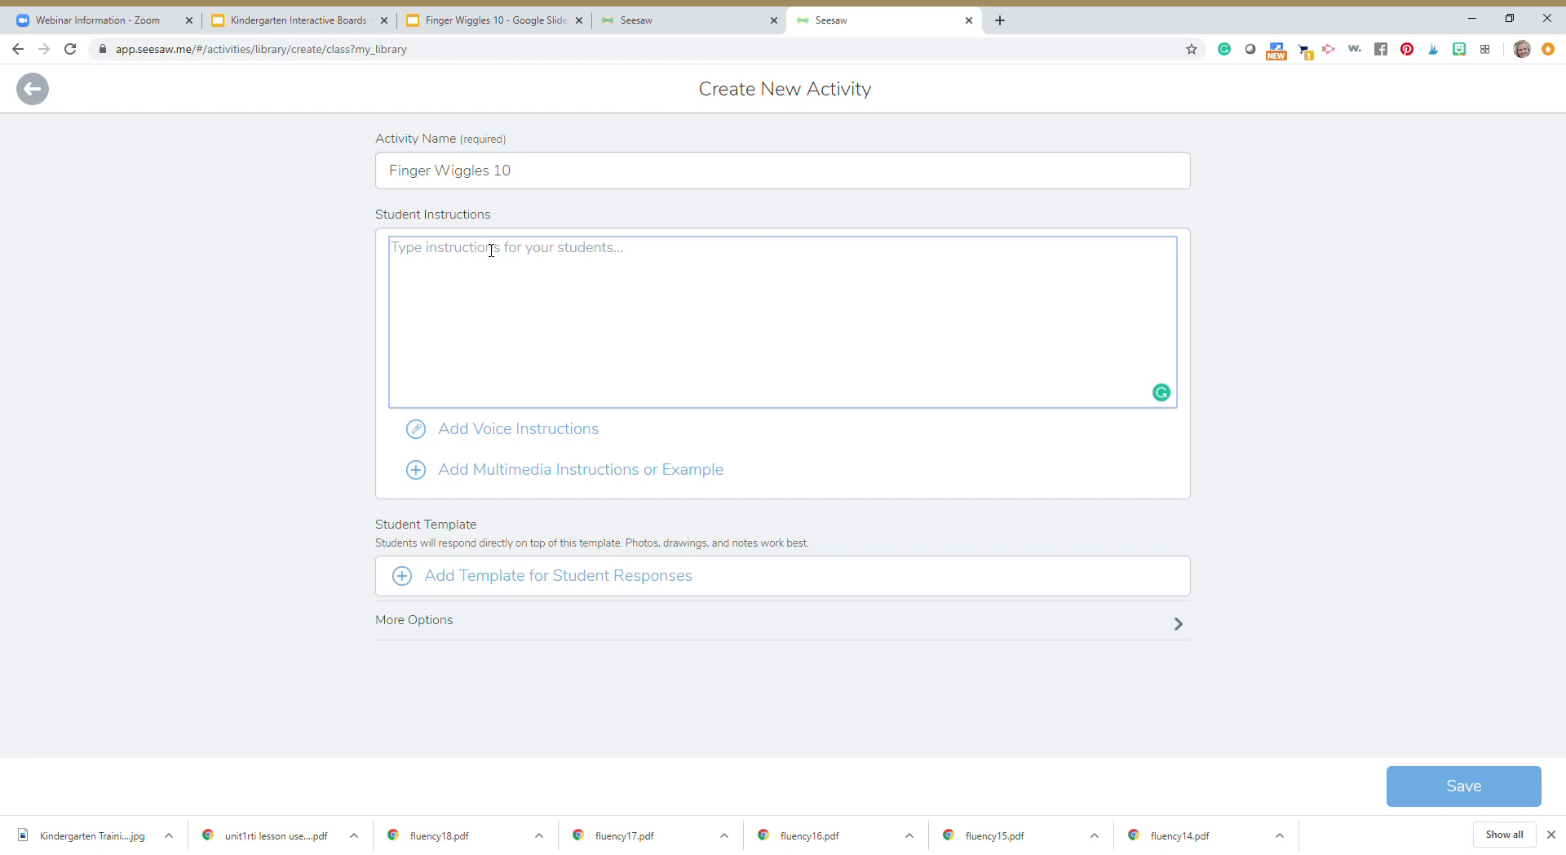
text(Follow my instructional video.)
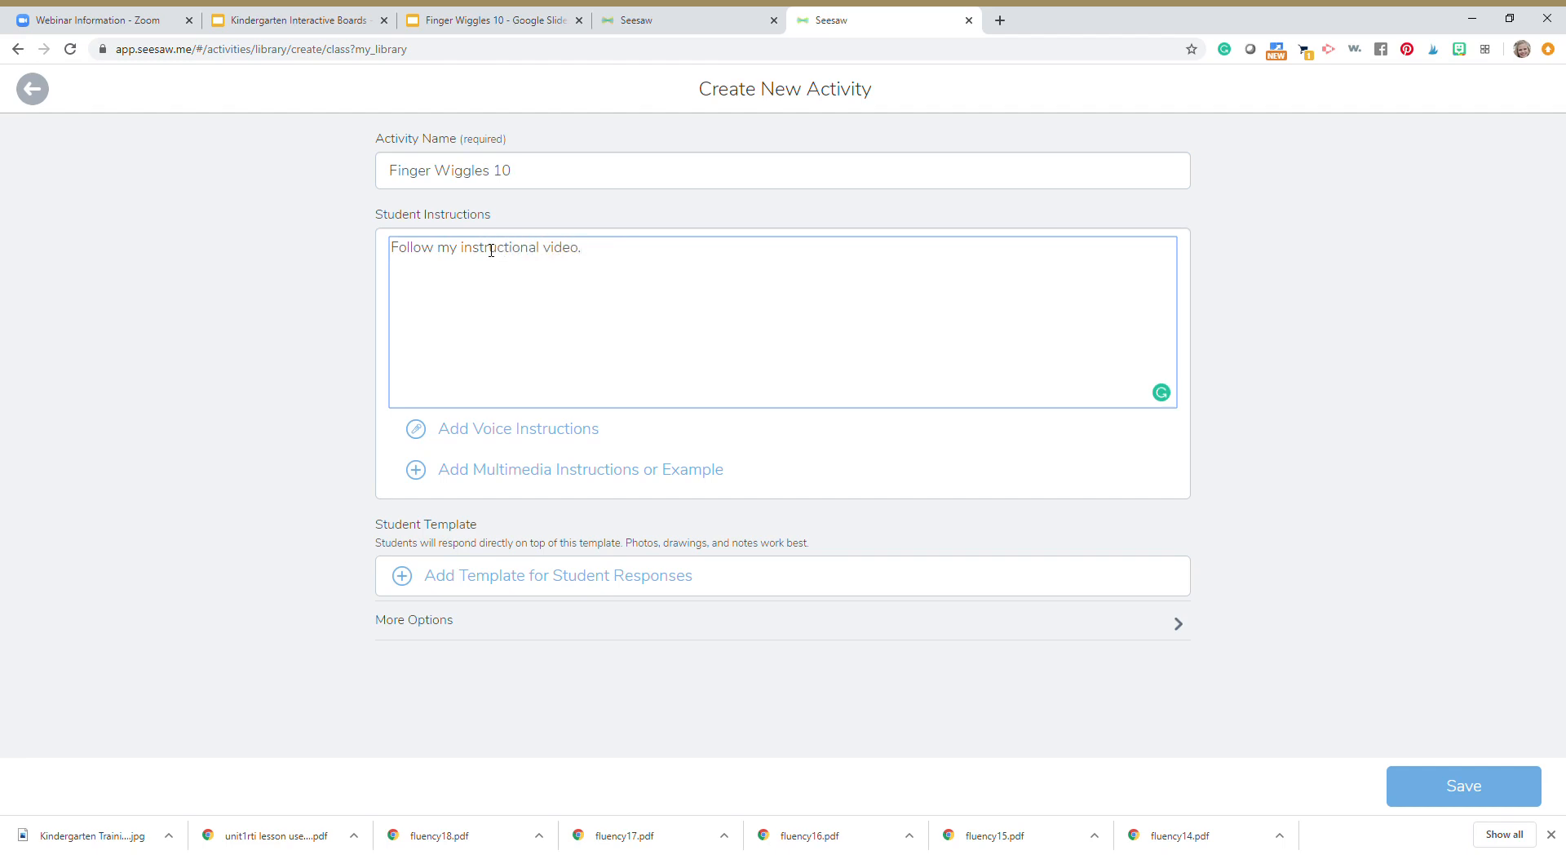
key(Tab)
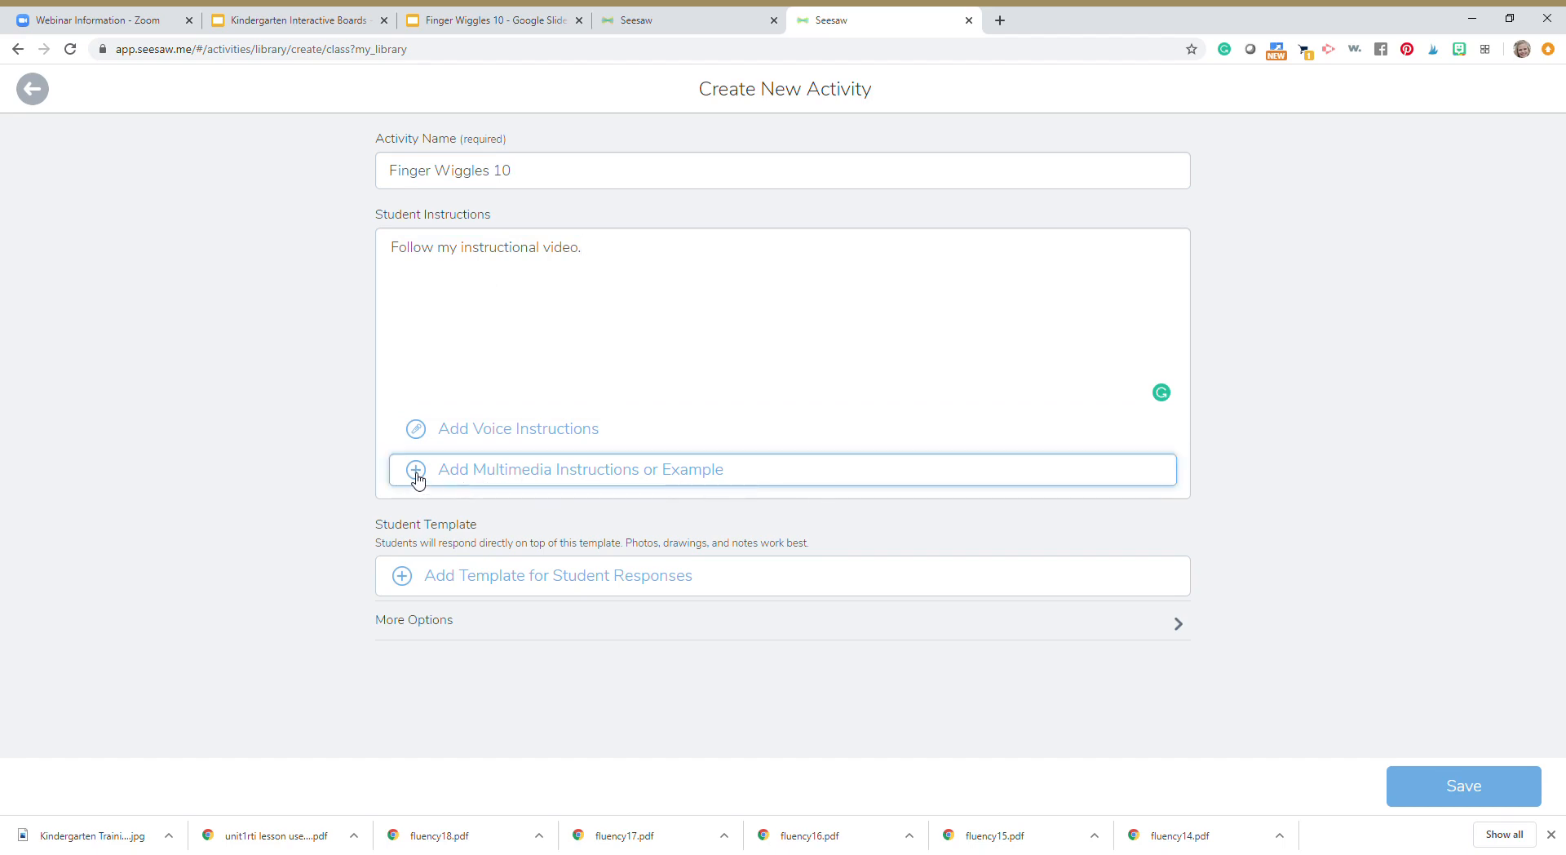
Upload the "Finger Wiggles 10" slides from Google Drive as the template for student responses, and dismiss the browser's downloads bar
click(408, 582)
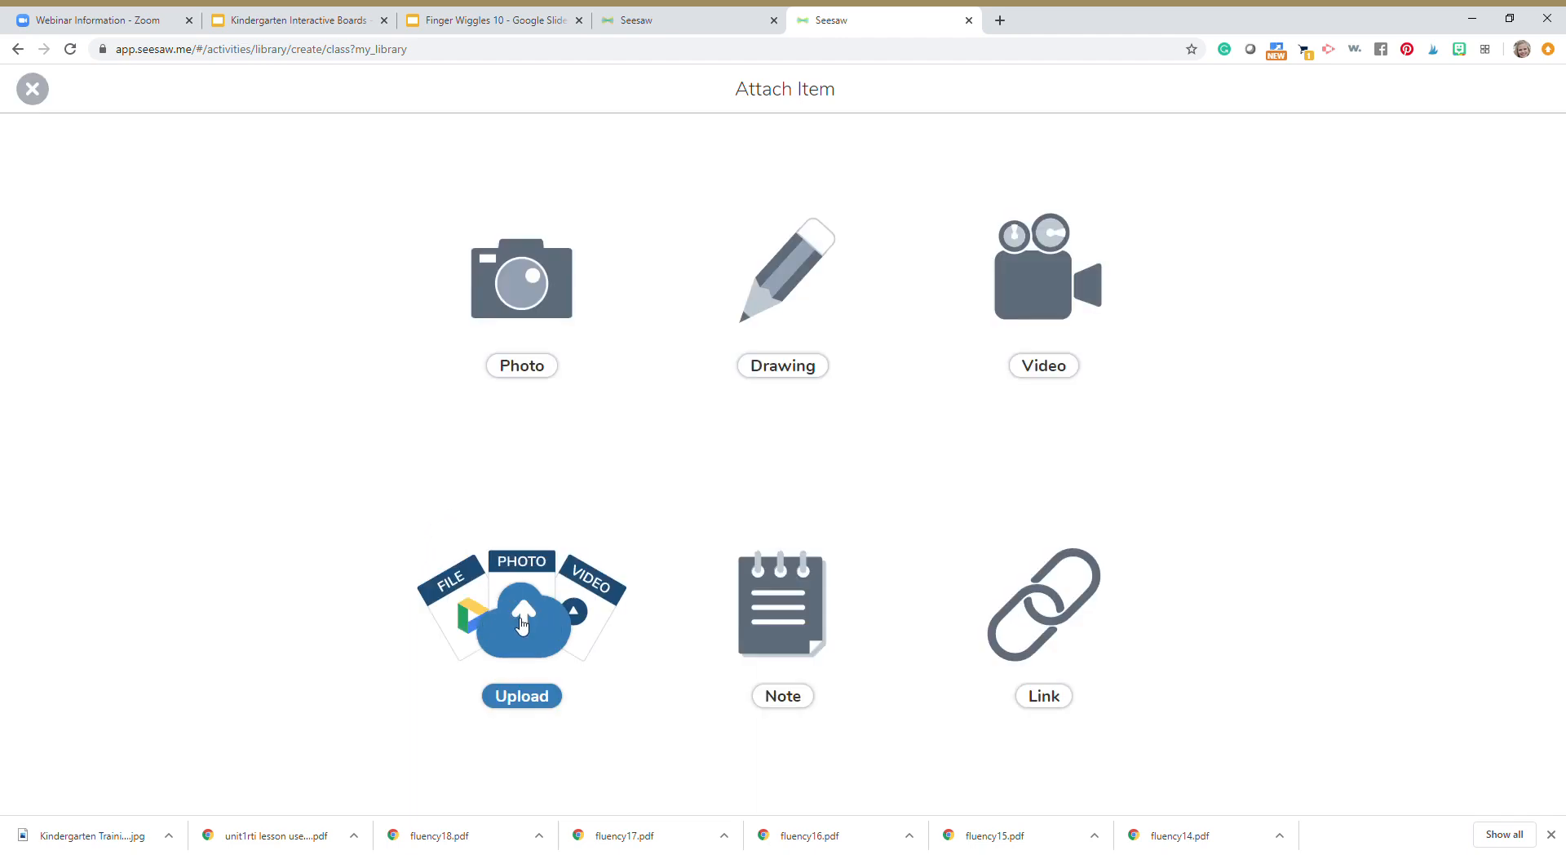
click(522, 624)
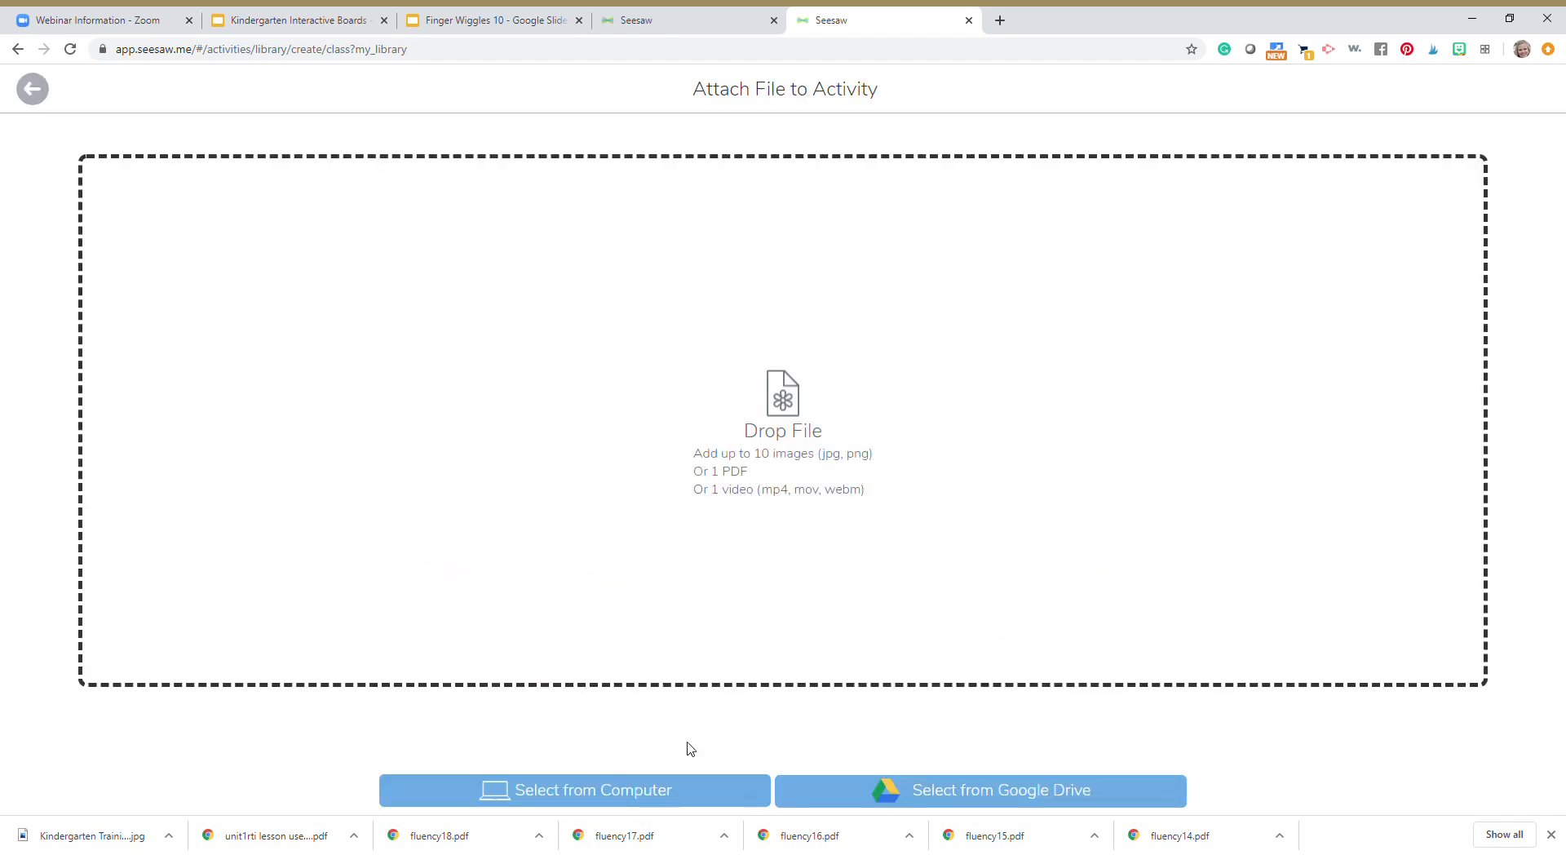
click(940, 805)
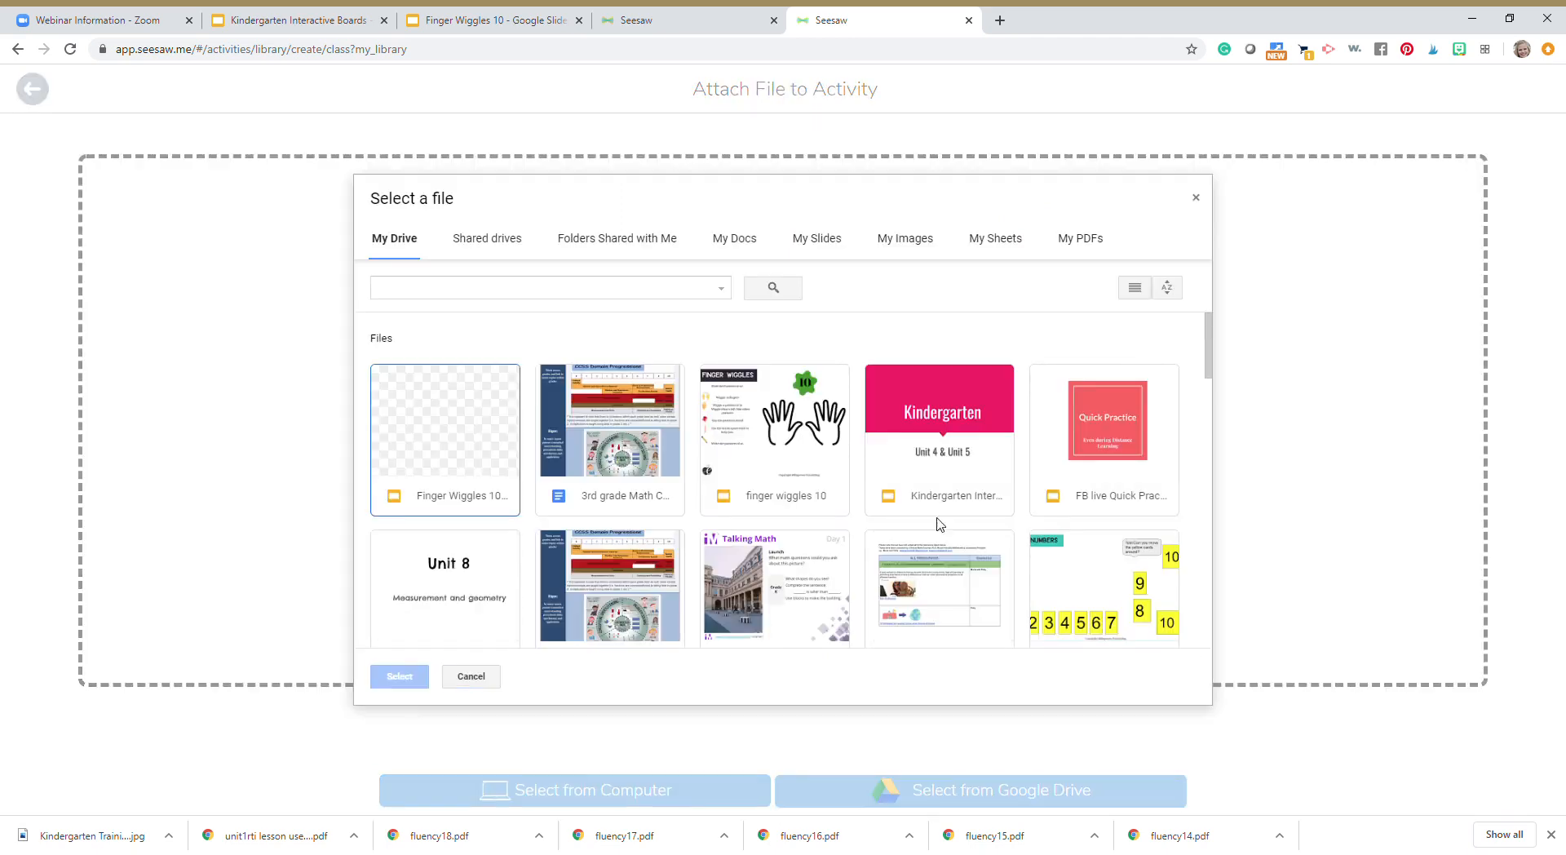
click(469, 430)
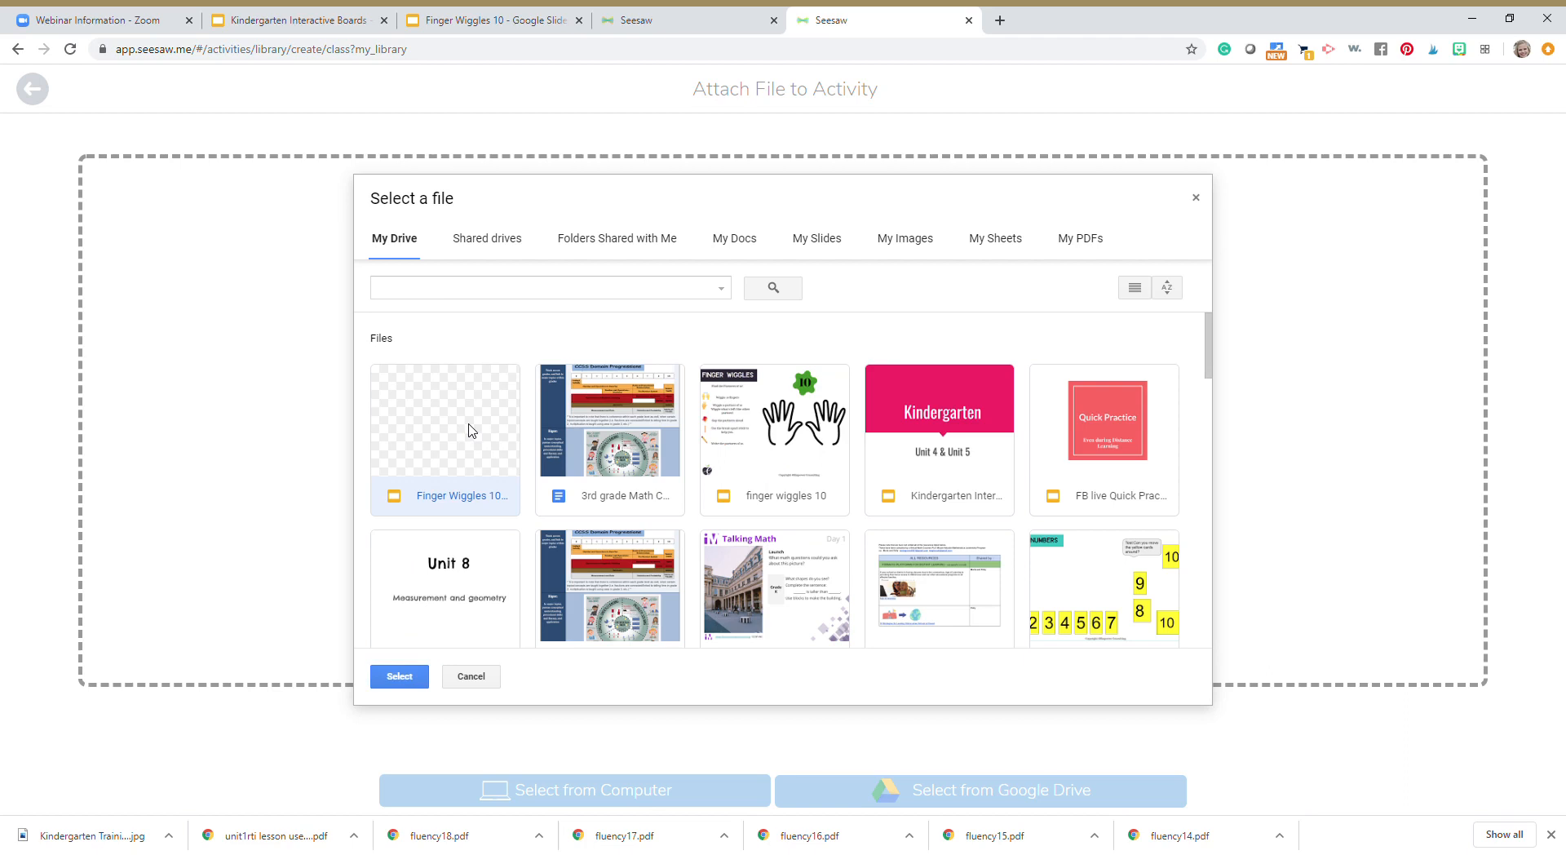
click(398, 676)
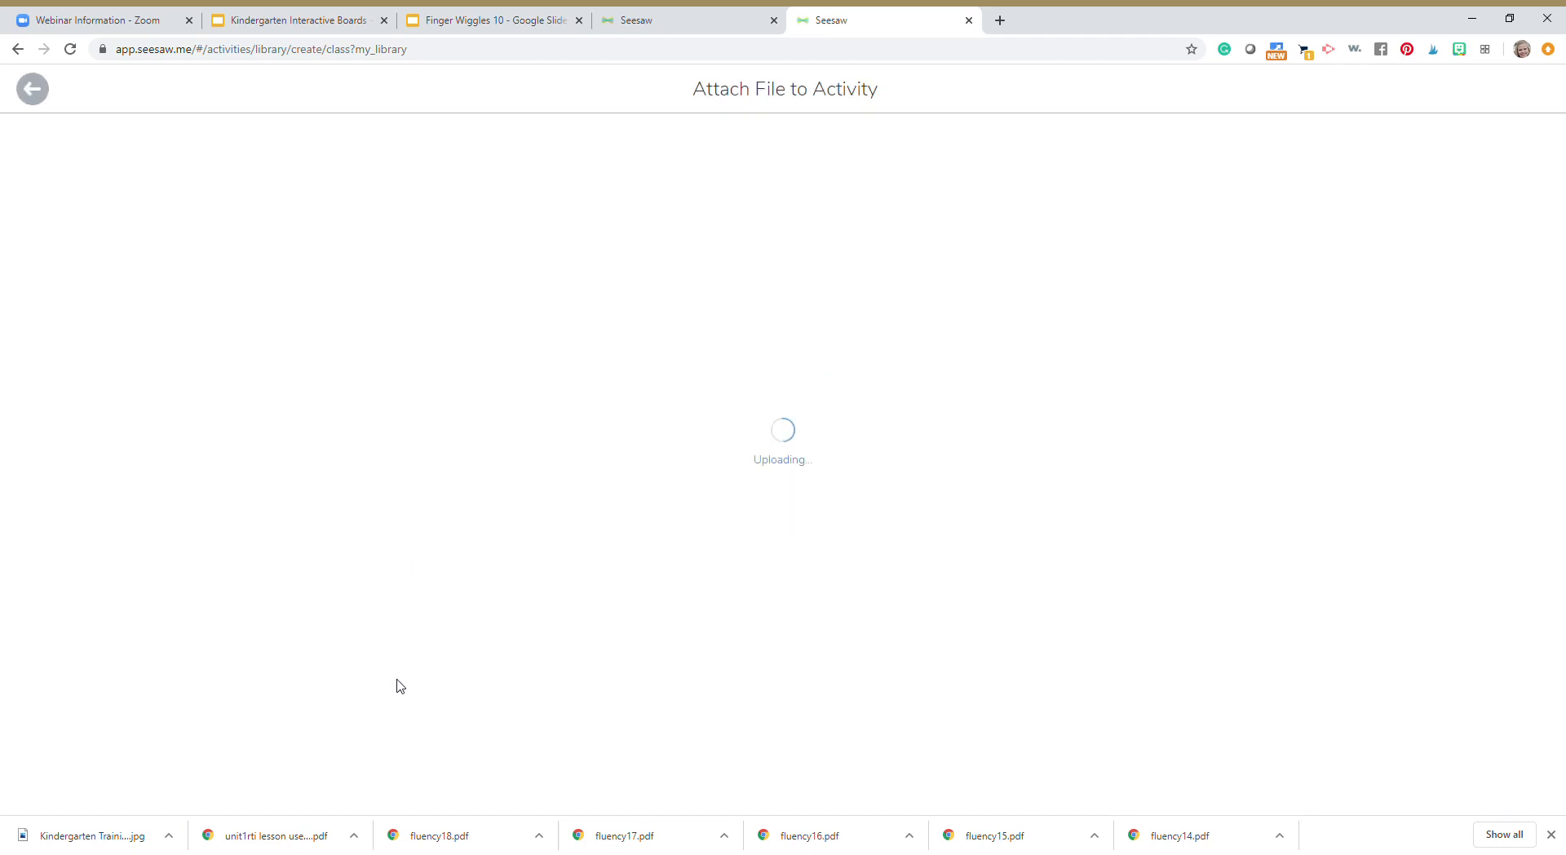
click(1552, 834)
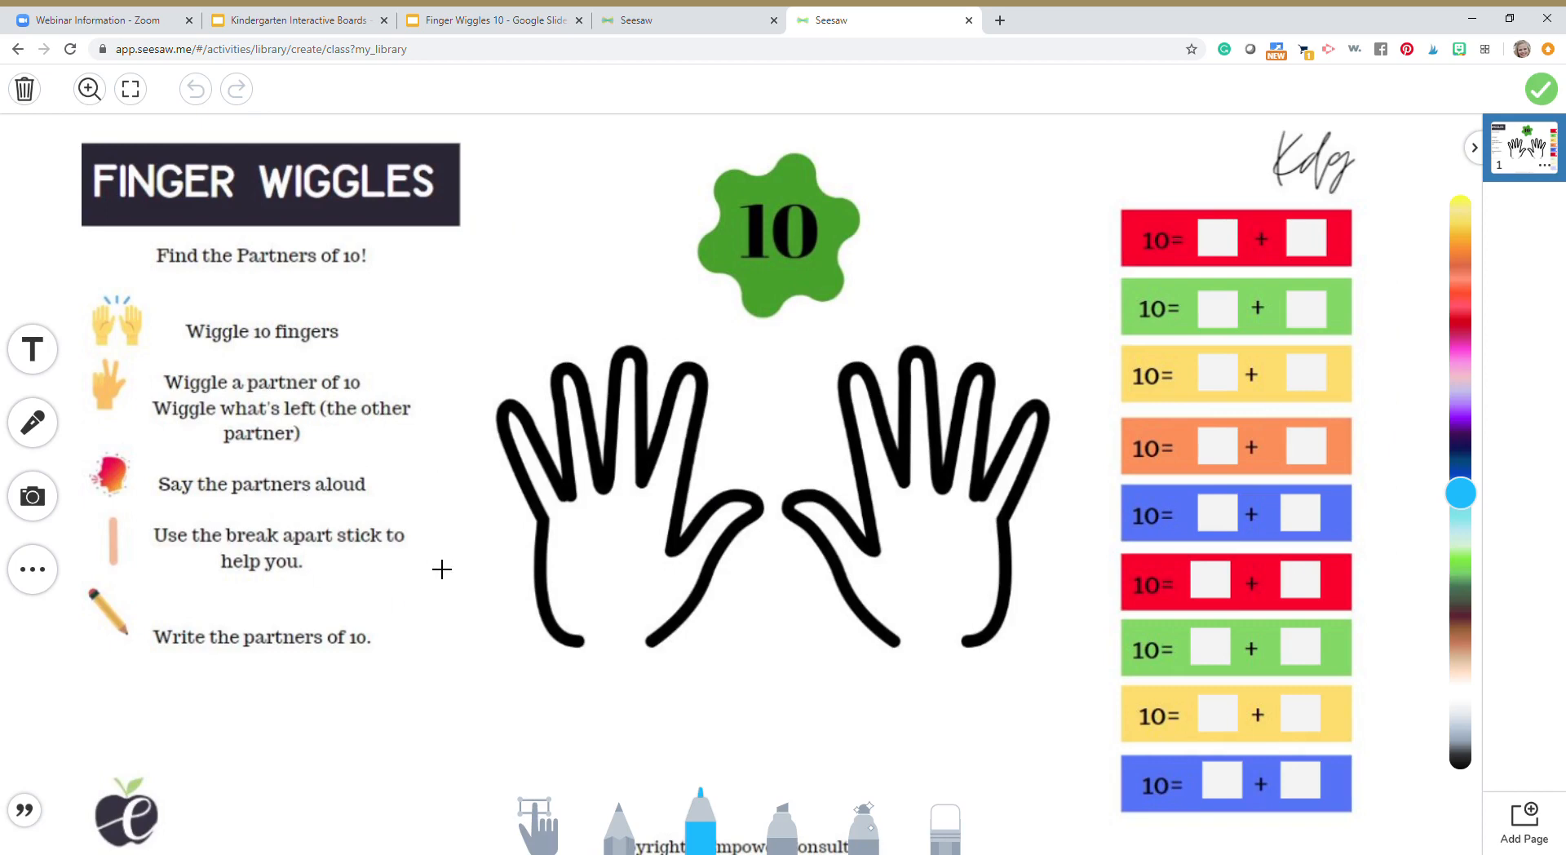
Insert the green ten-rod shape from the shape collection onto the template page
click(27, 352)
click(33, 569)
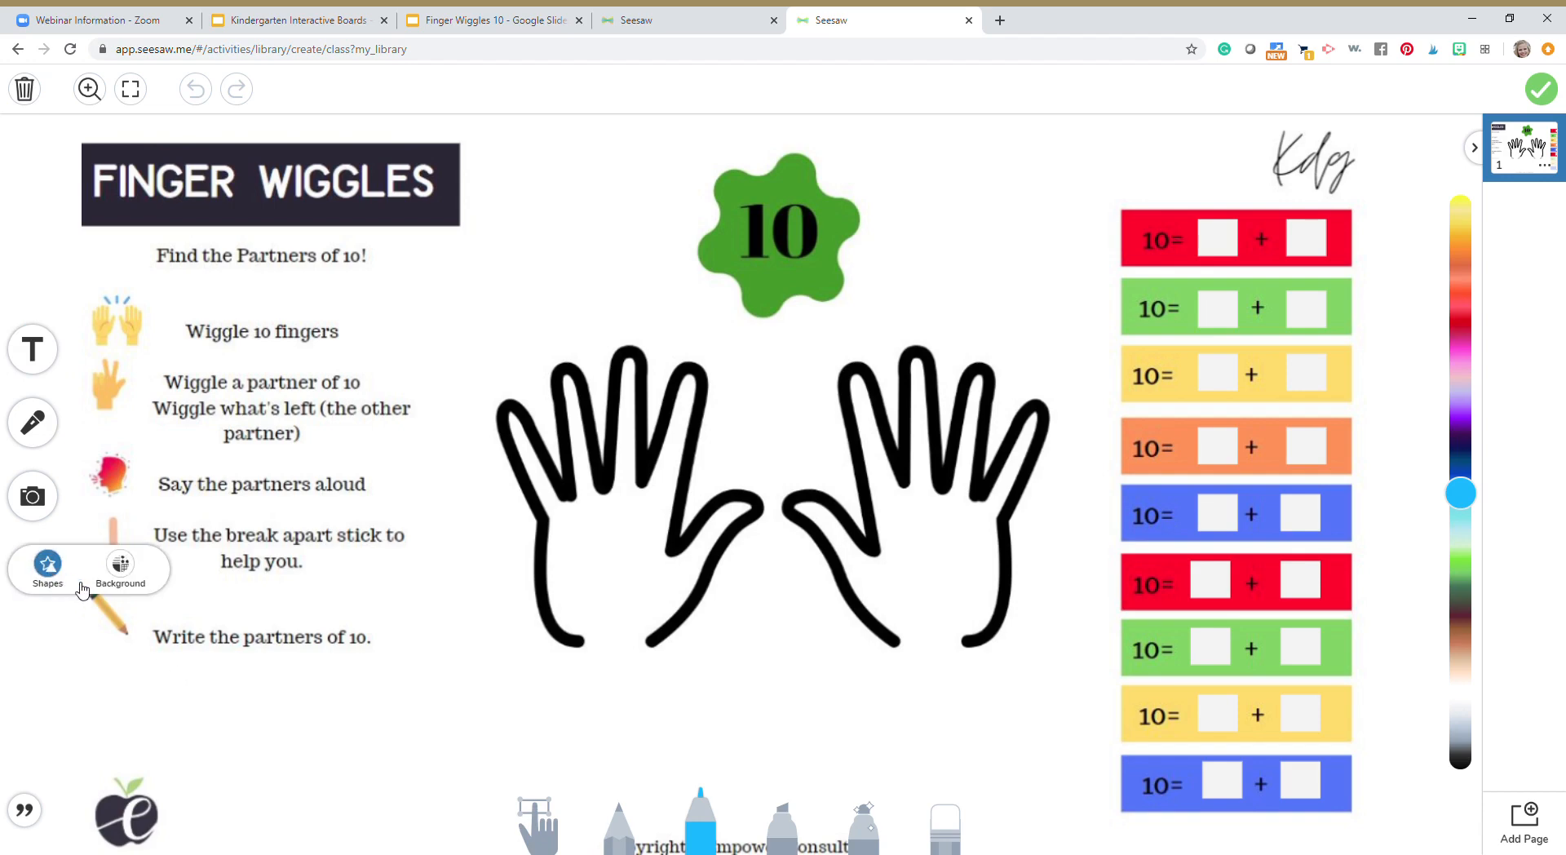
click(47, 565)
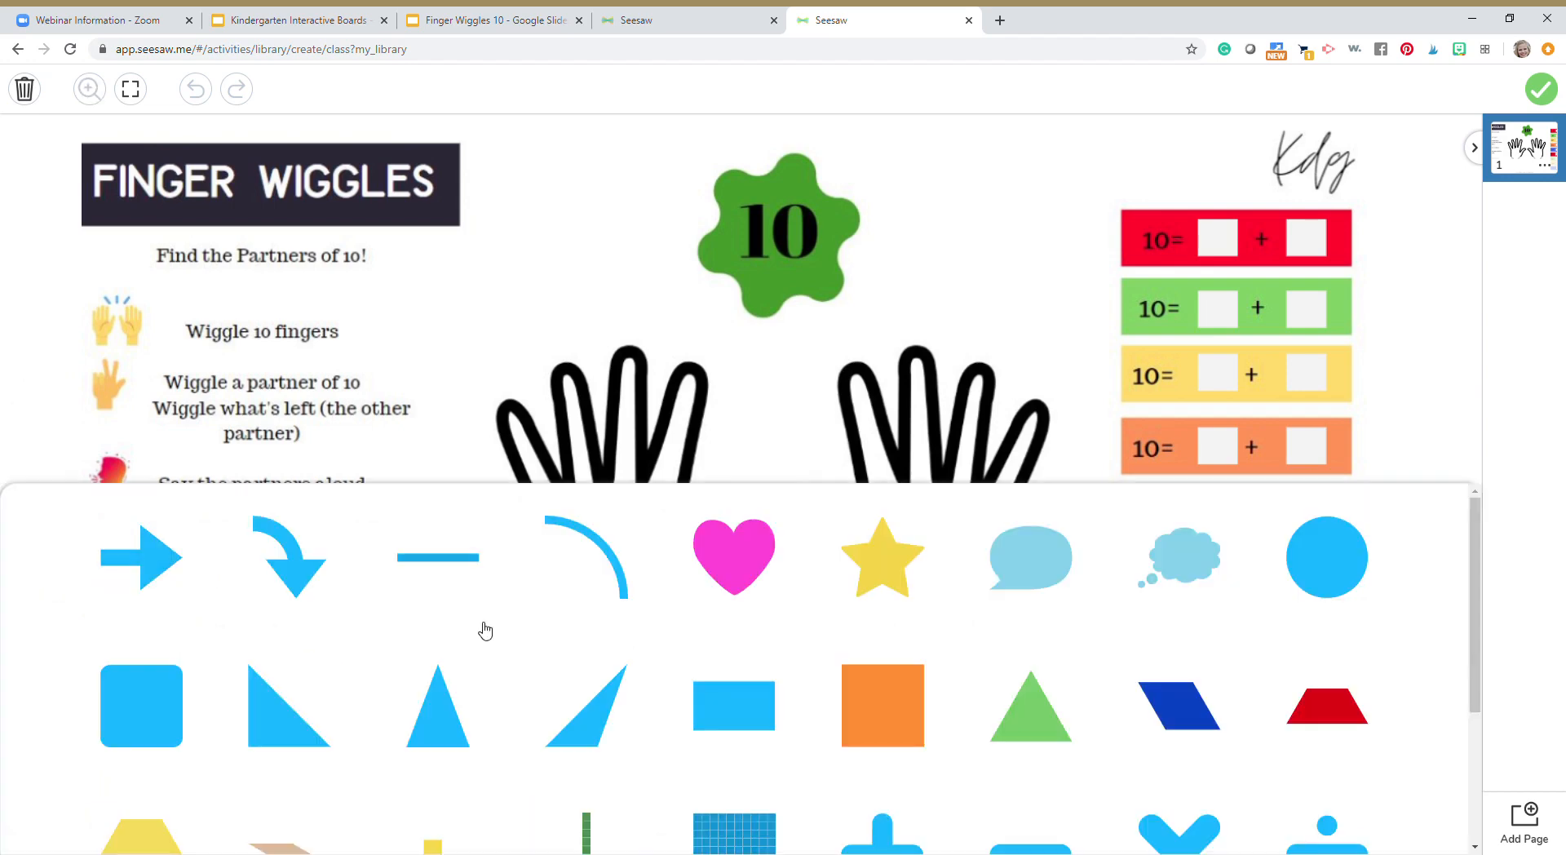
scroll(560, 640, down, 2)
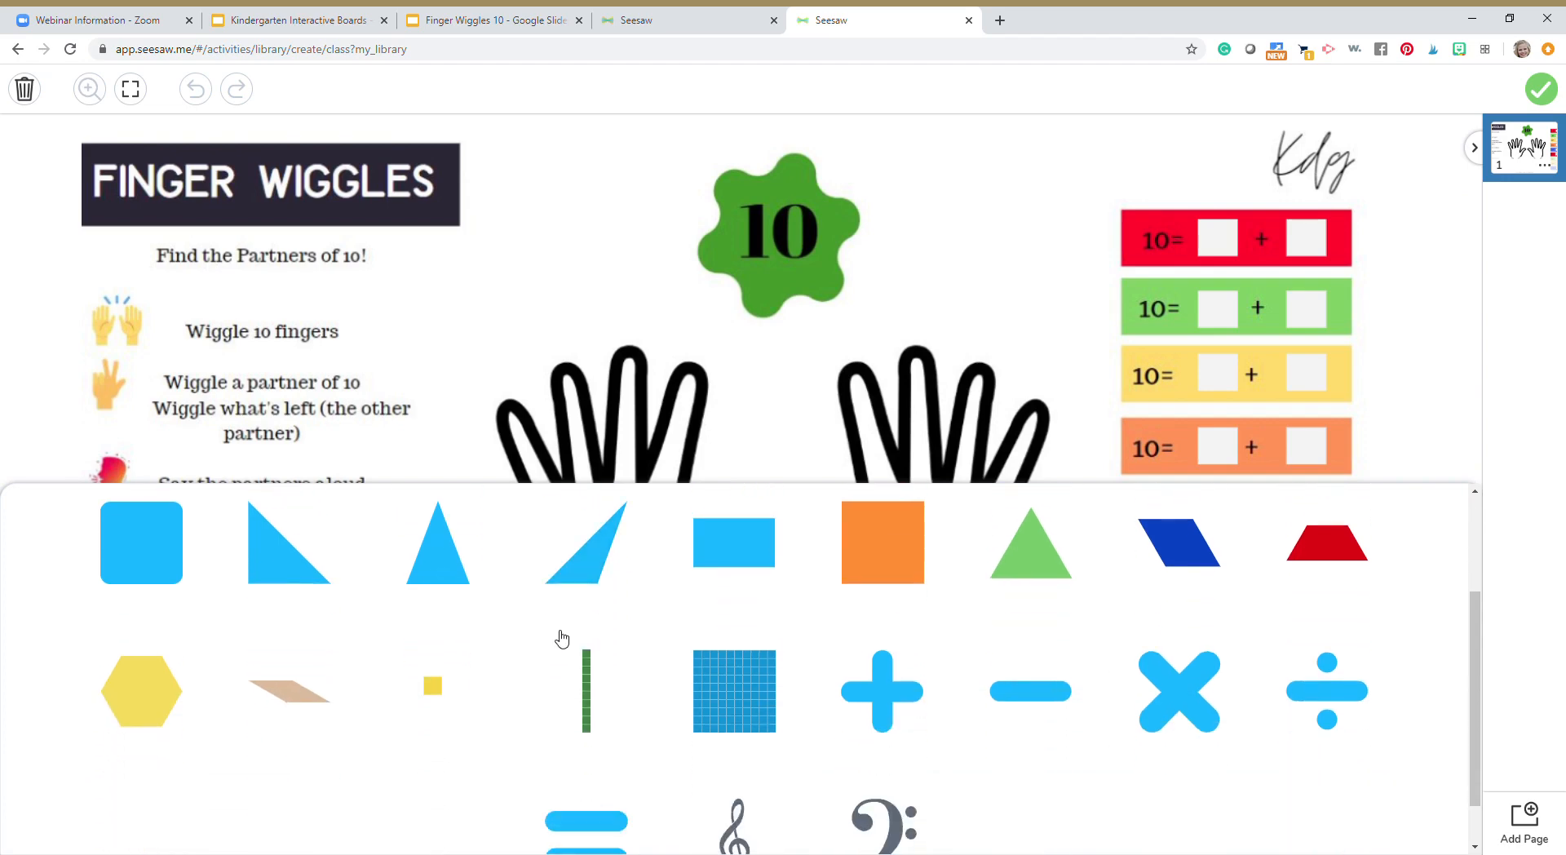
scroll(562, 637, down, 1)
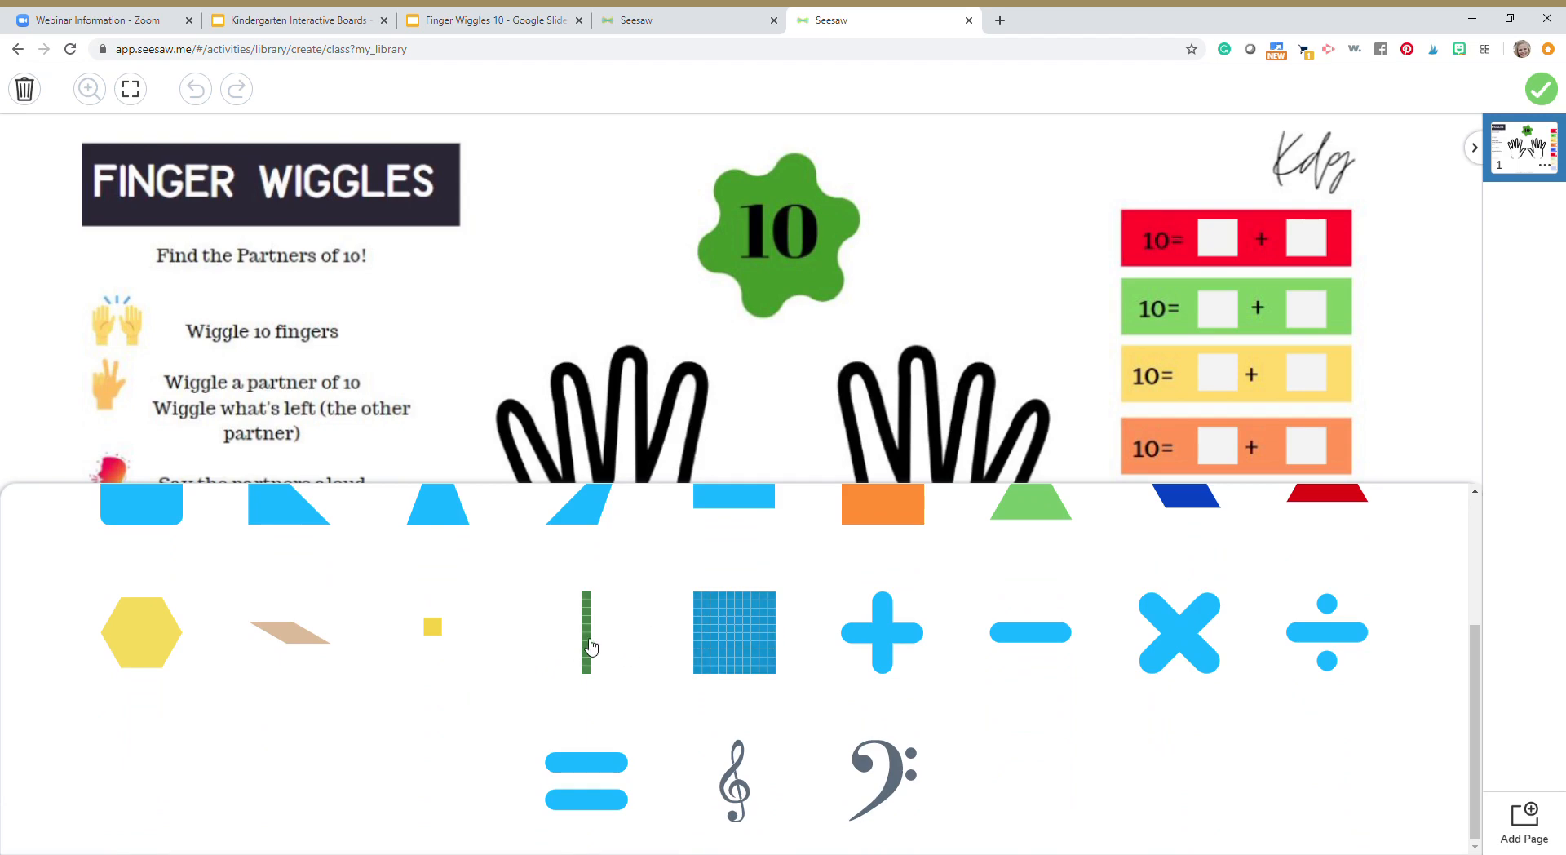
click(587, 632)
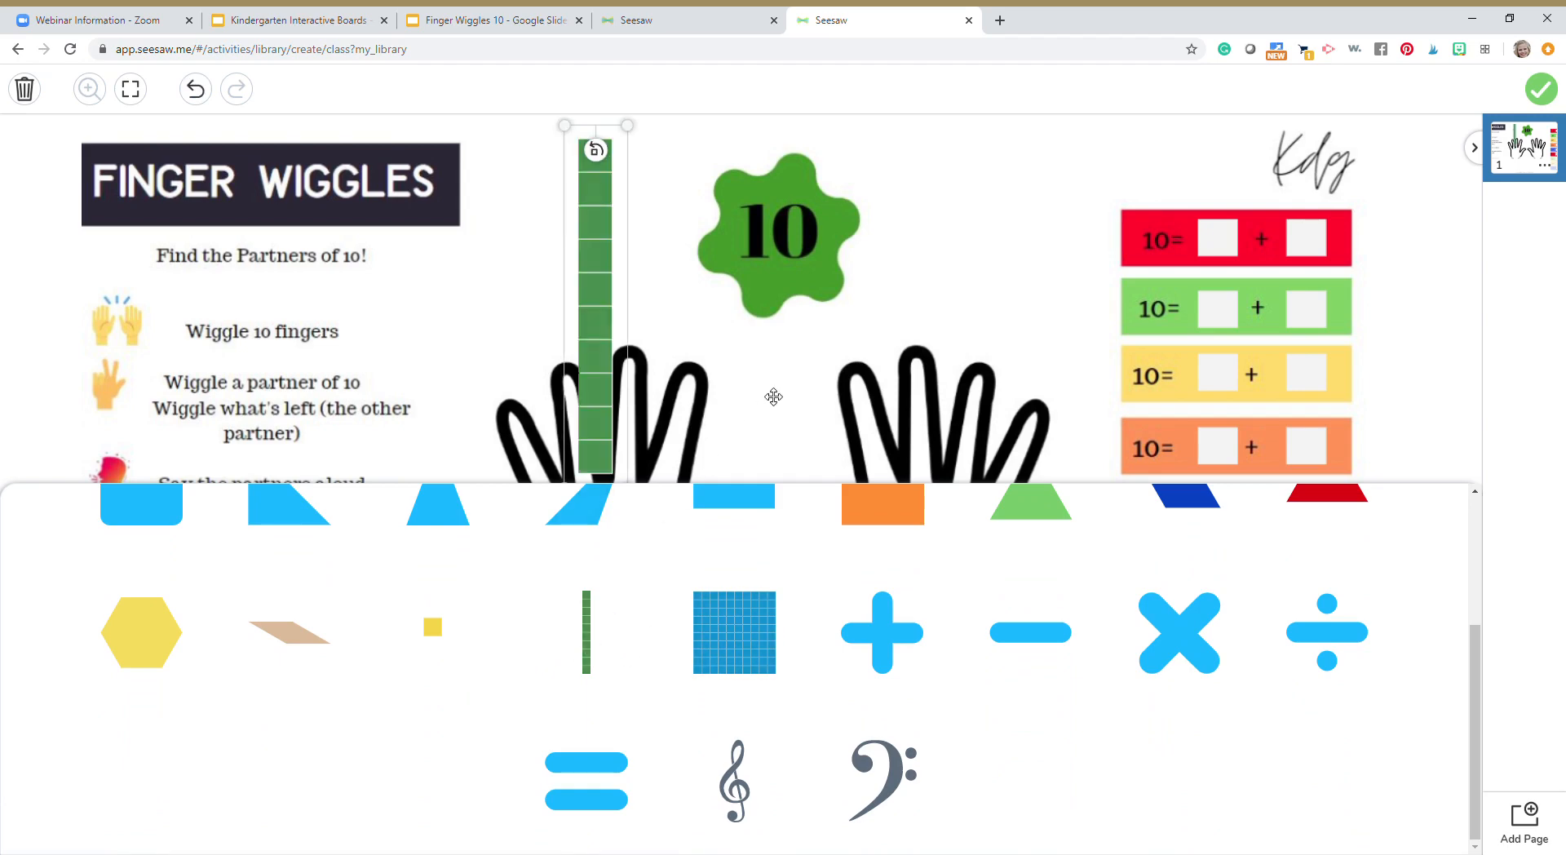
Shrink the green rod and move it over the stick picture beside "Use the break apart stick to help you."
drag(606, 427, 466, 641)
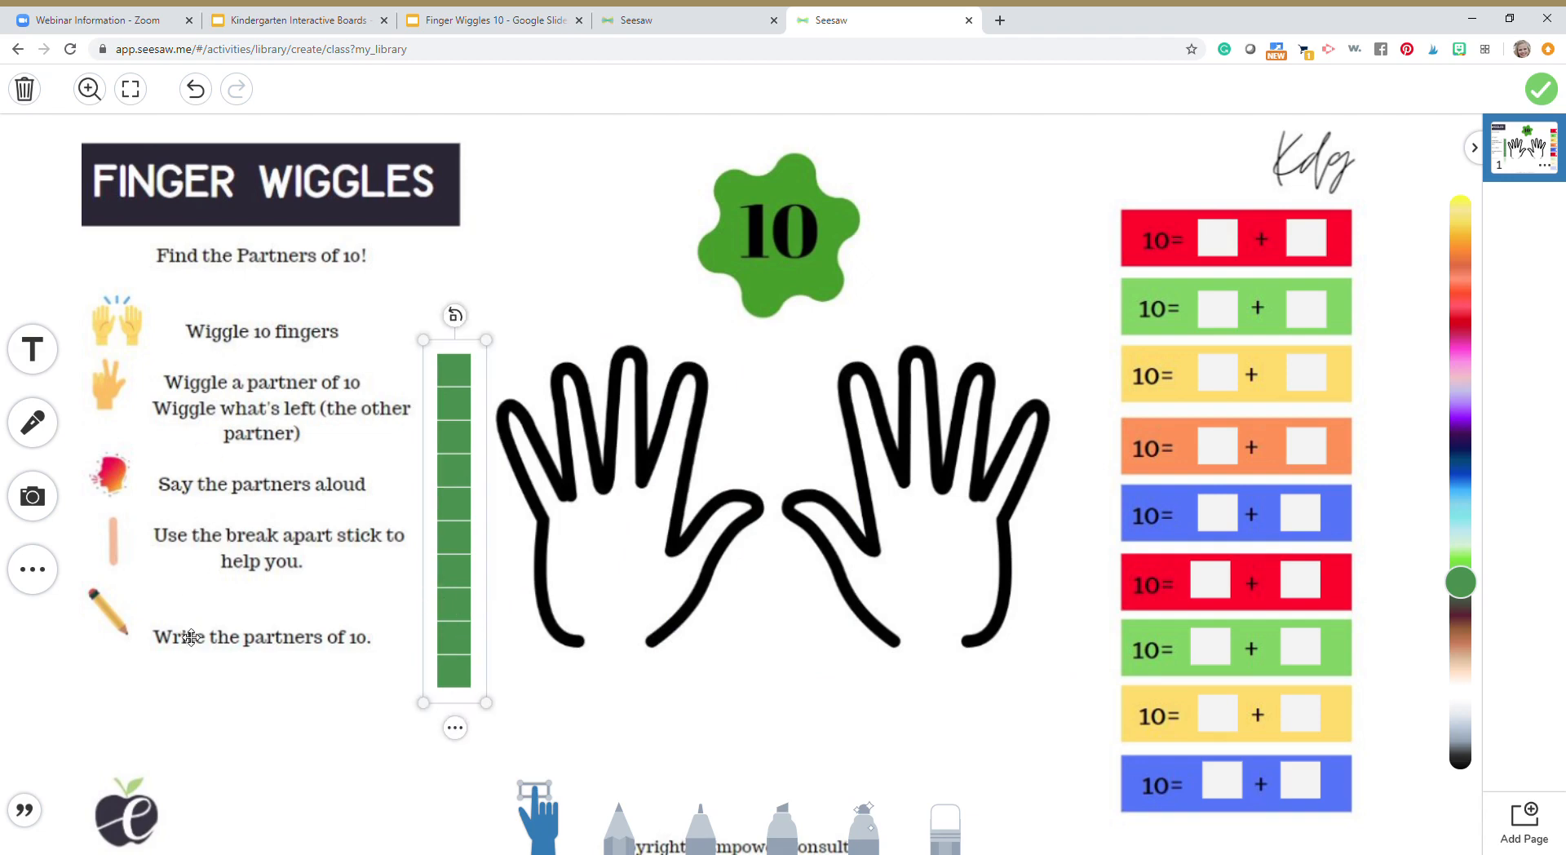
drag(488, 701, 127, 548)
drag(137, 489, 128, 509)
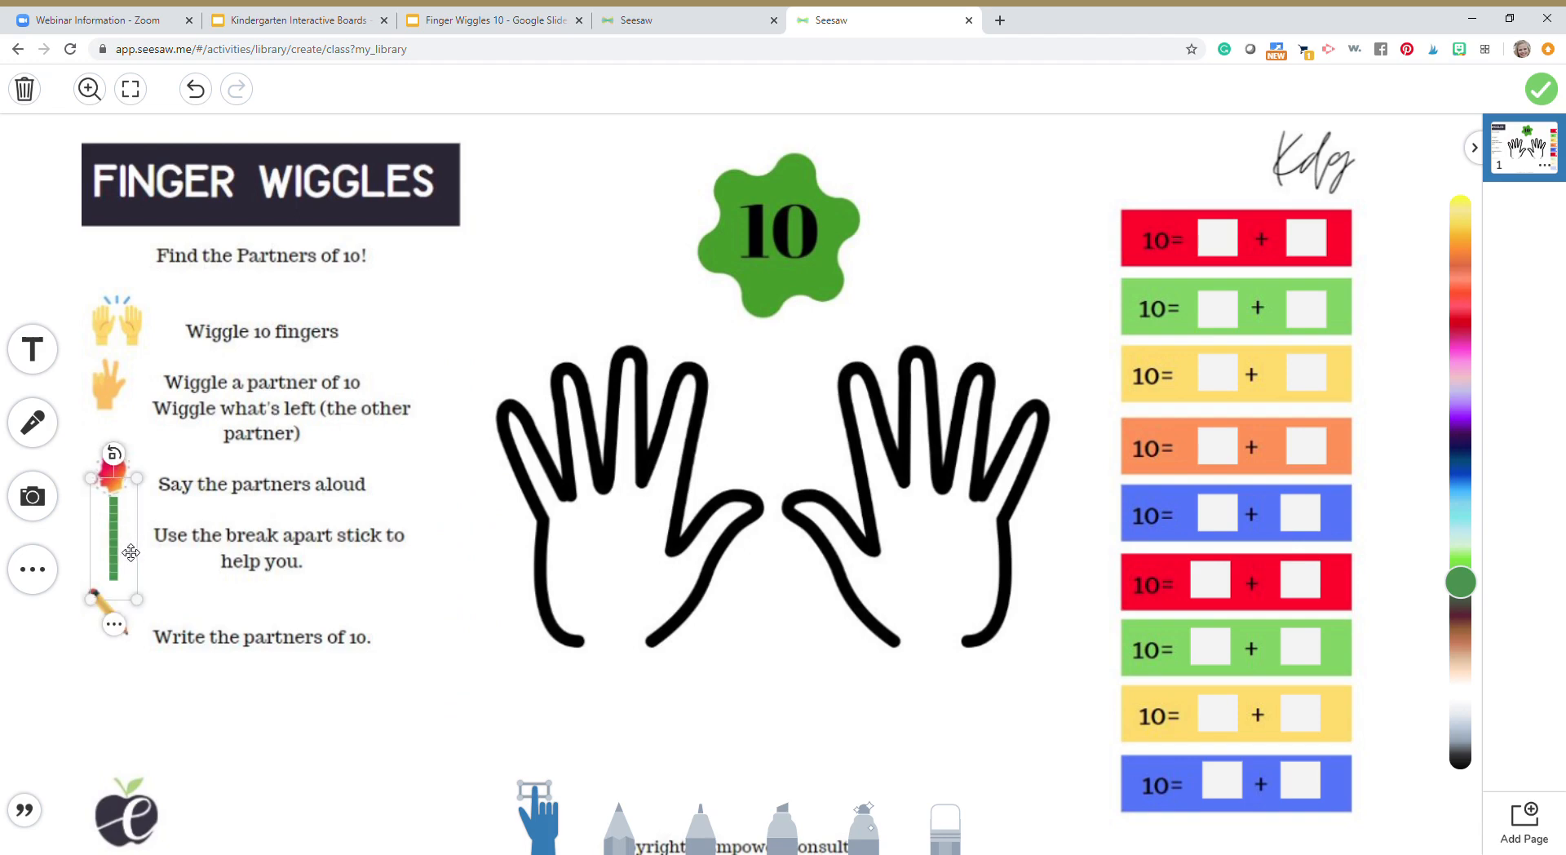
Place a second, enlarged copy of the green rod over the outer fingers of the left-hand outline
drag(164, 532, 576, 699)
drag(561, 620, 562, 531)
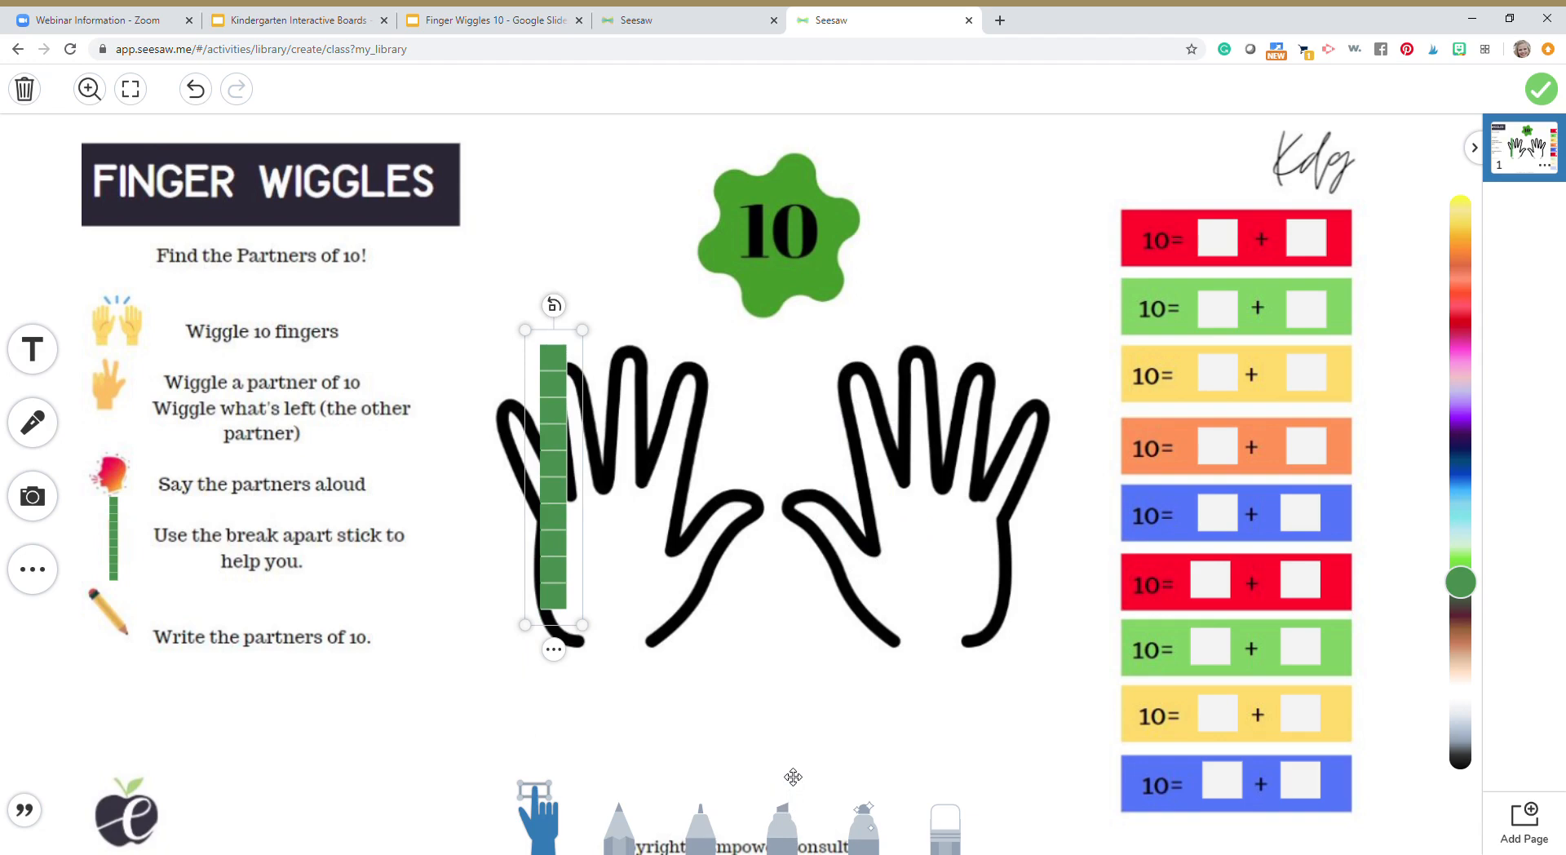
click(1231, 245)
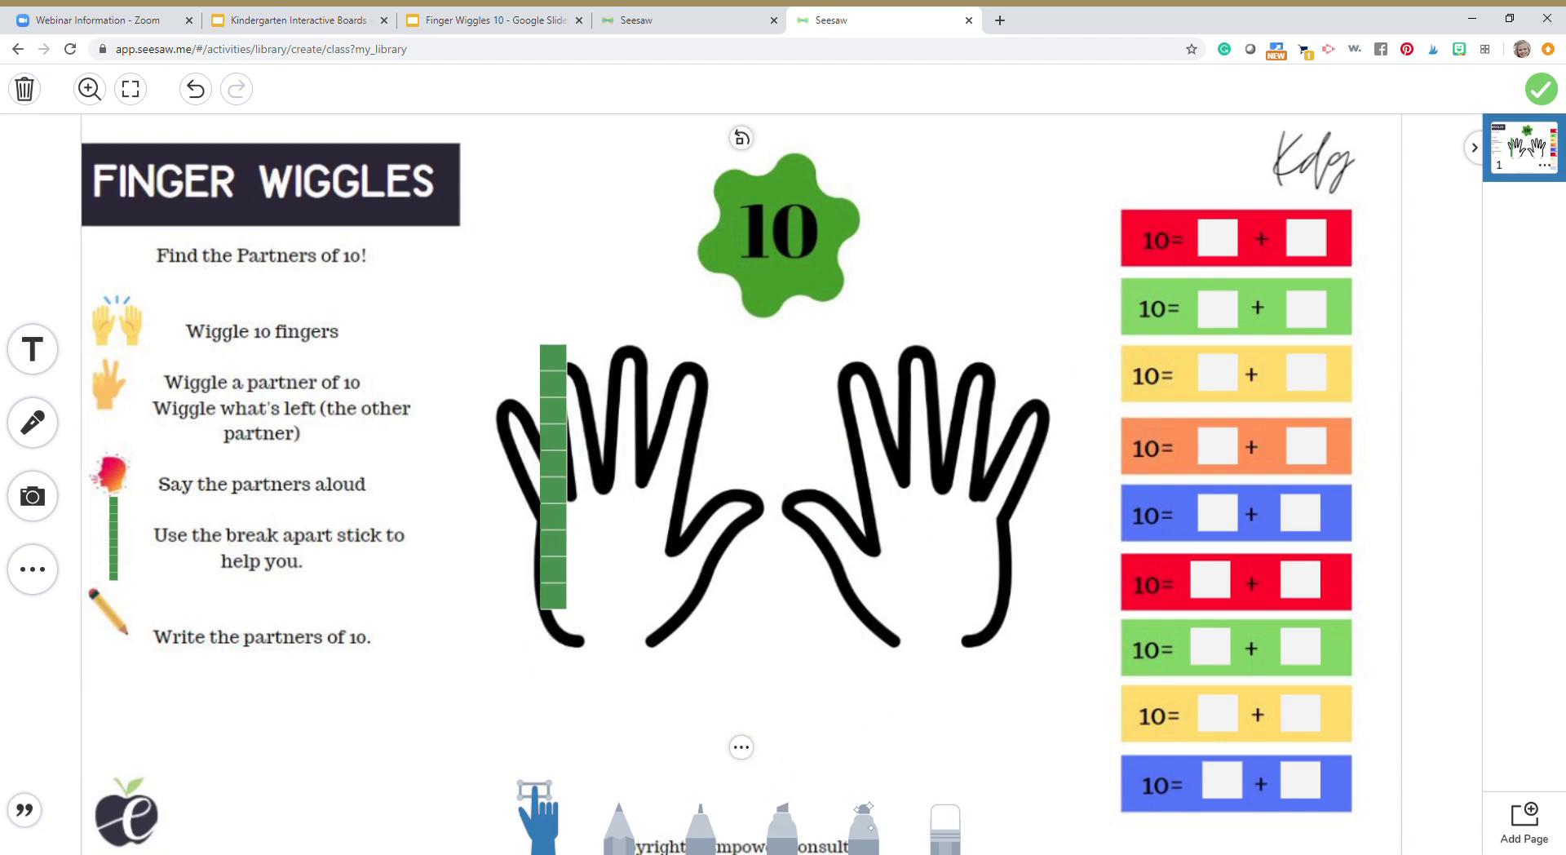
Add an empty text label, narrow it to a small box, and fit it over the first blank of the top red equation
click(51, 357)
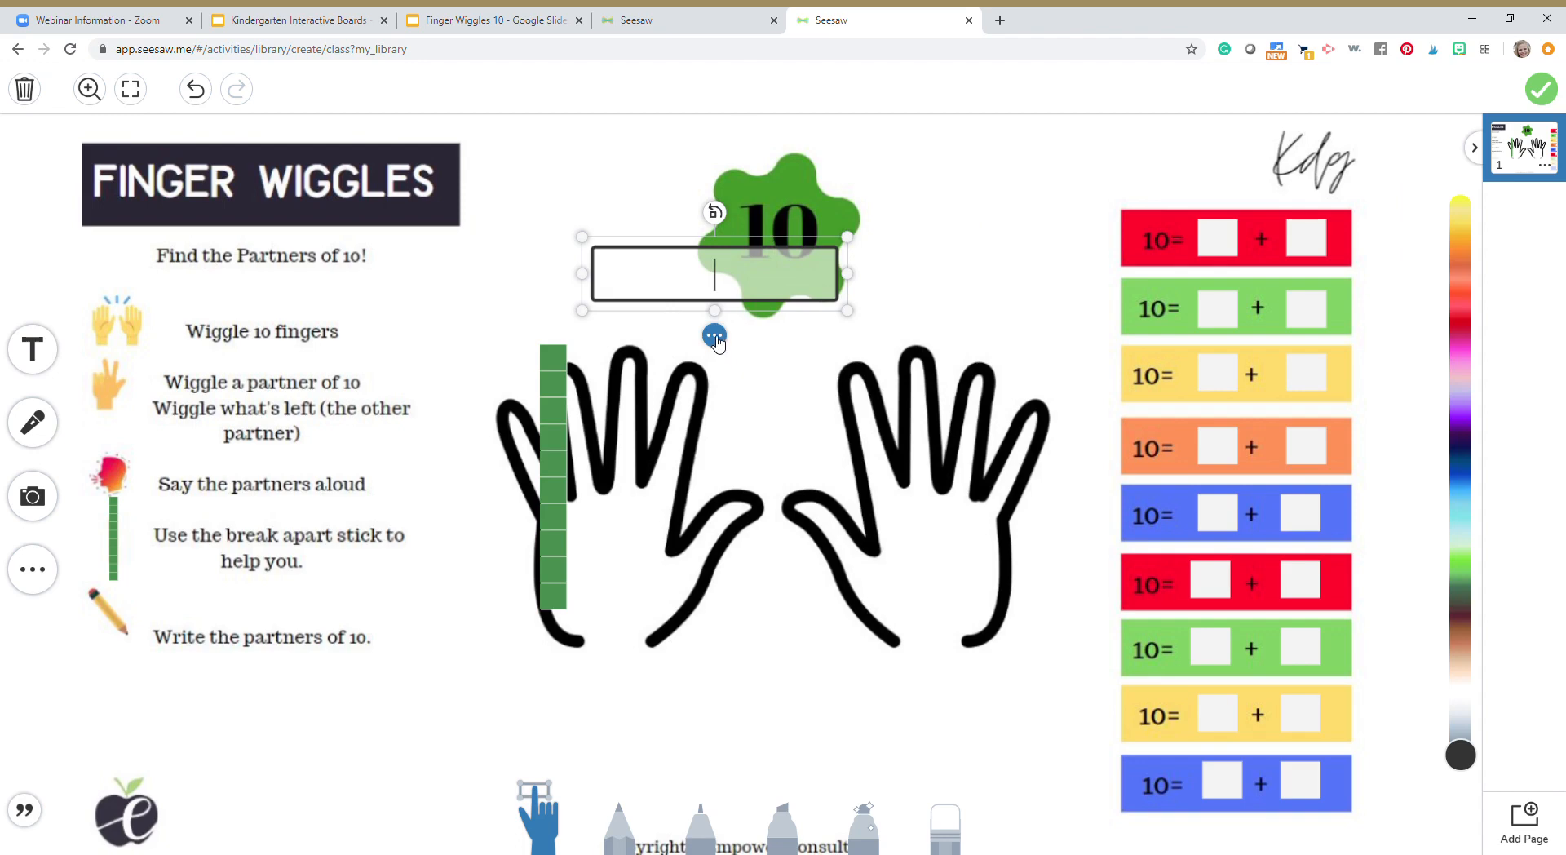
click(683, 323)
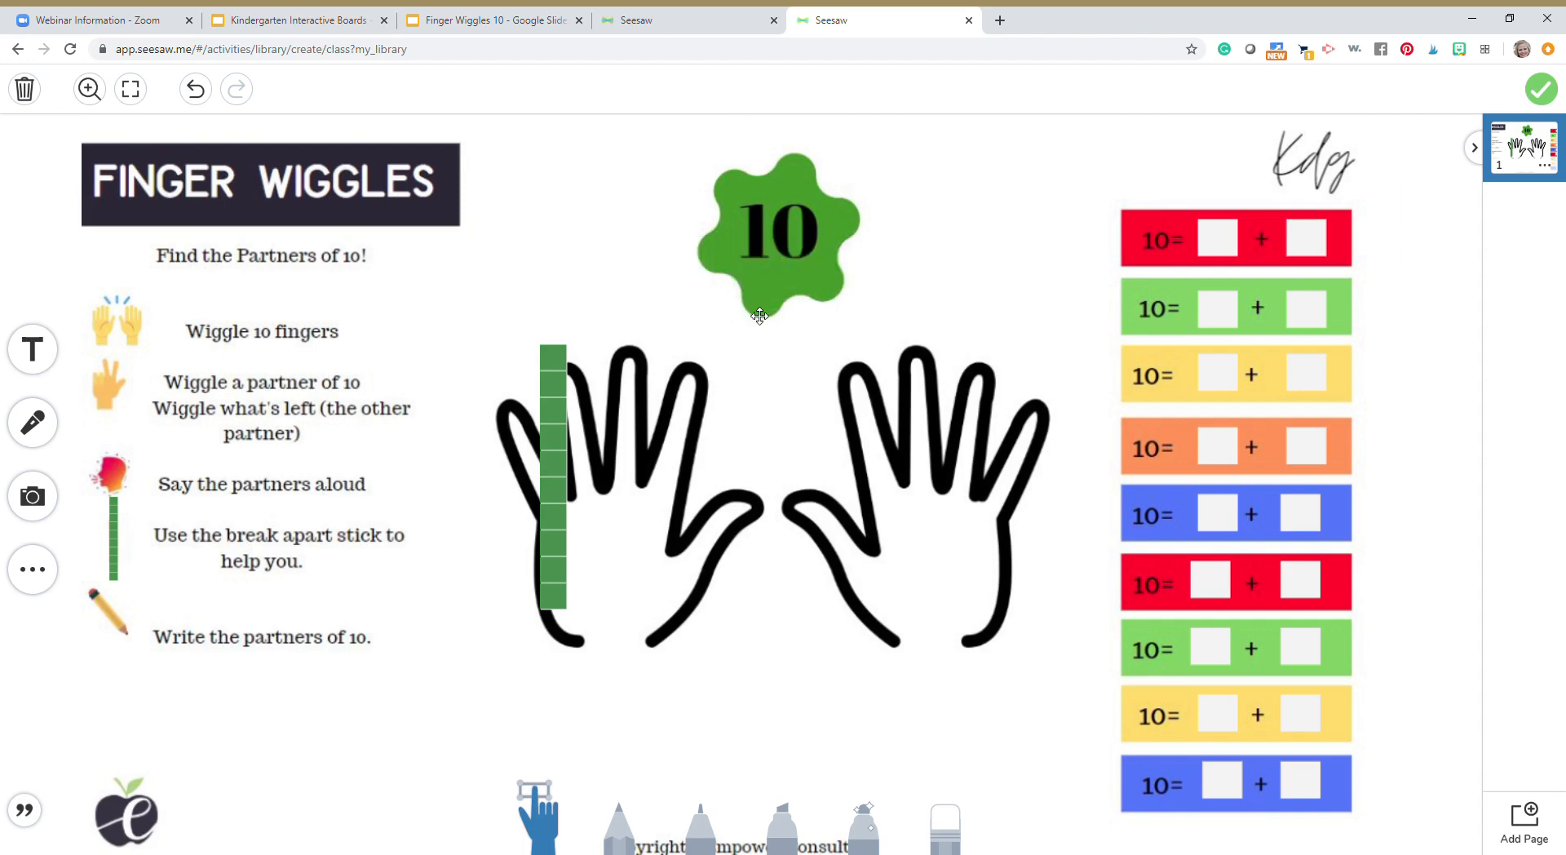
click(49, 355)
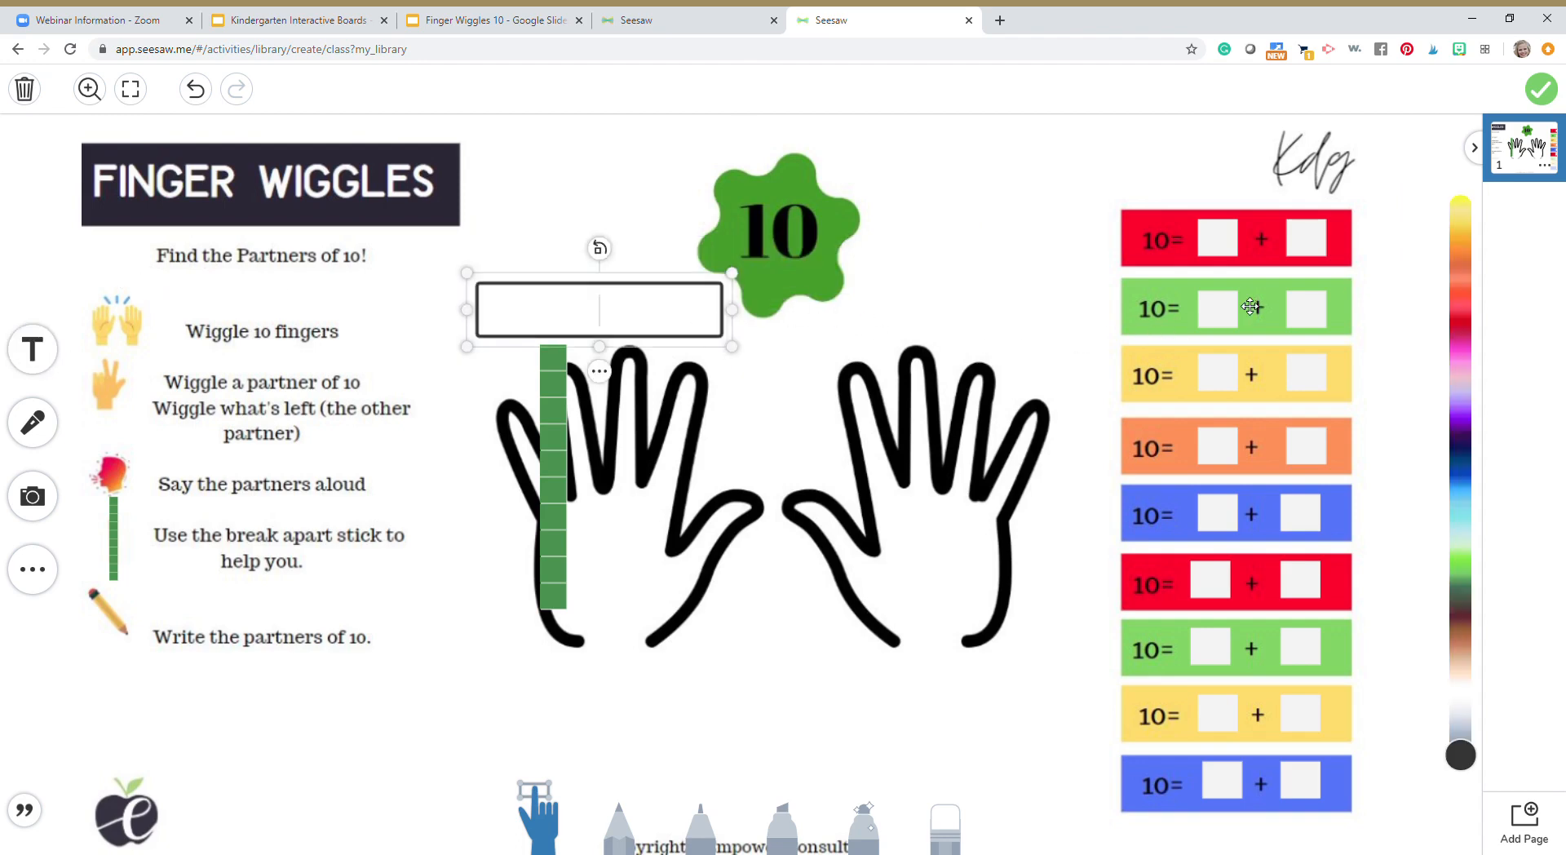
drag(627, 308, 1321, 240)
drag(1438, 251, 1208, 247)
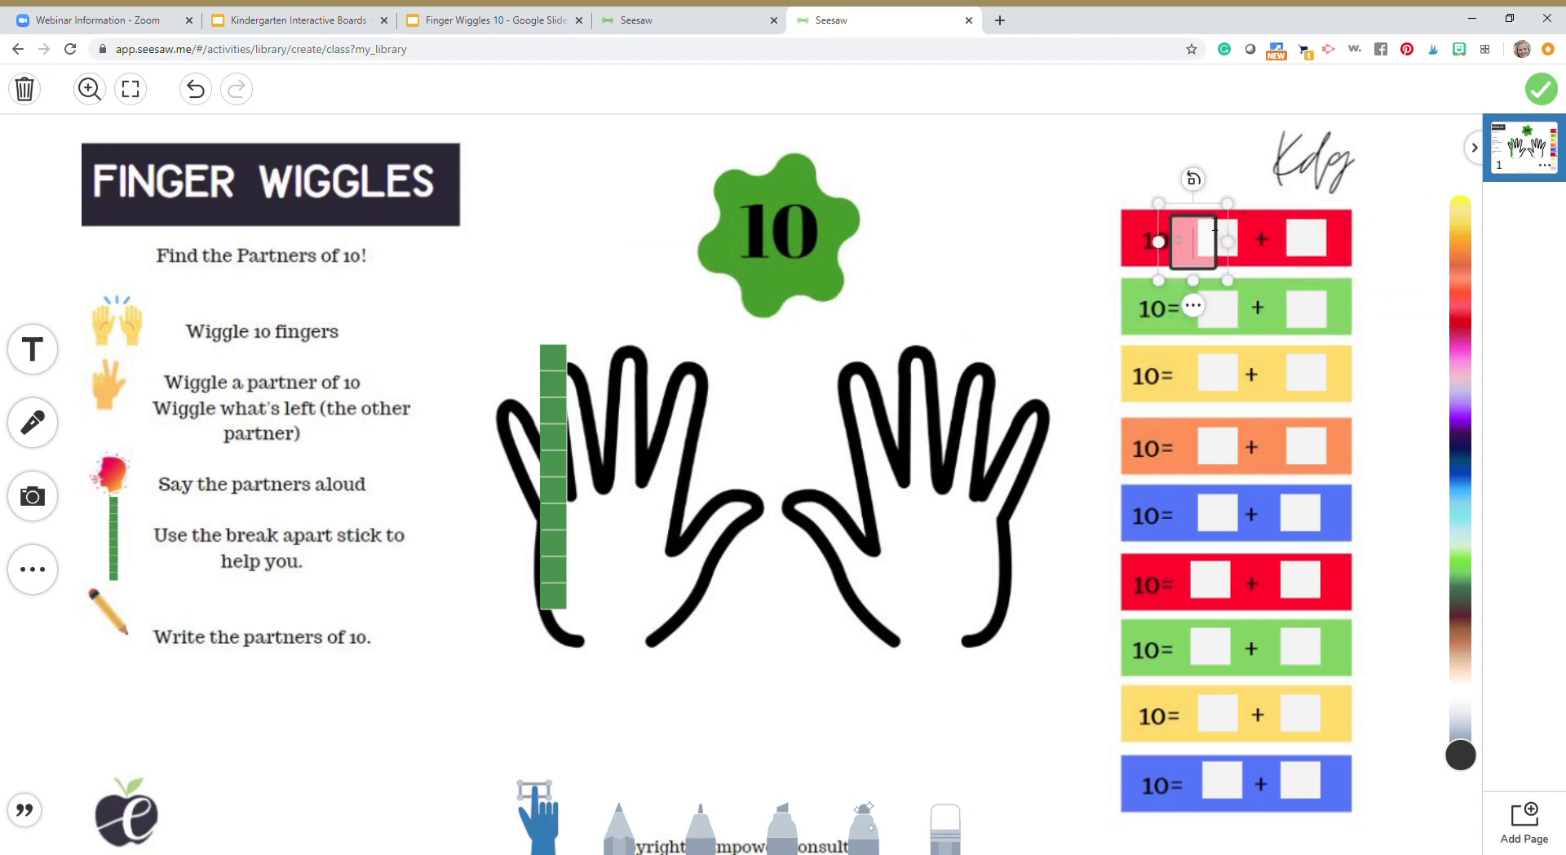
click(1206, 201)
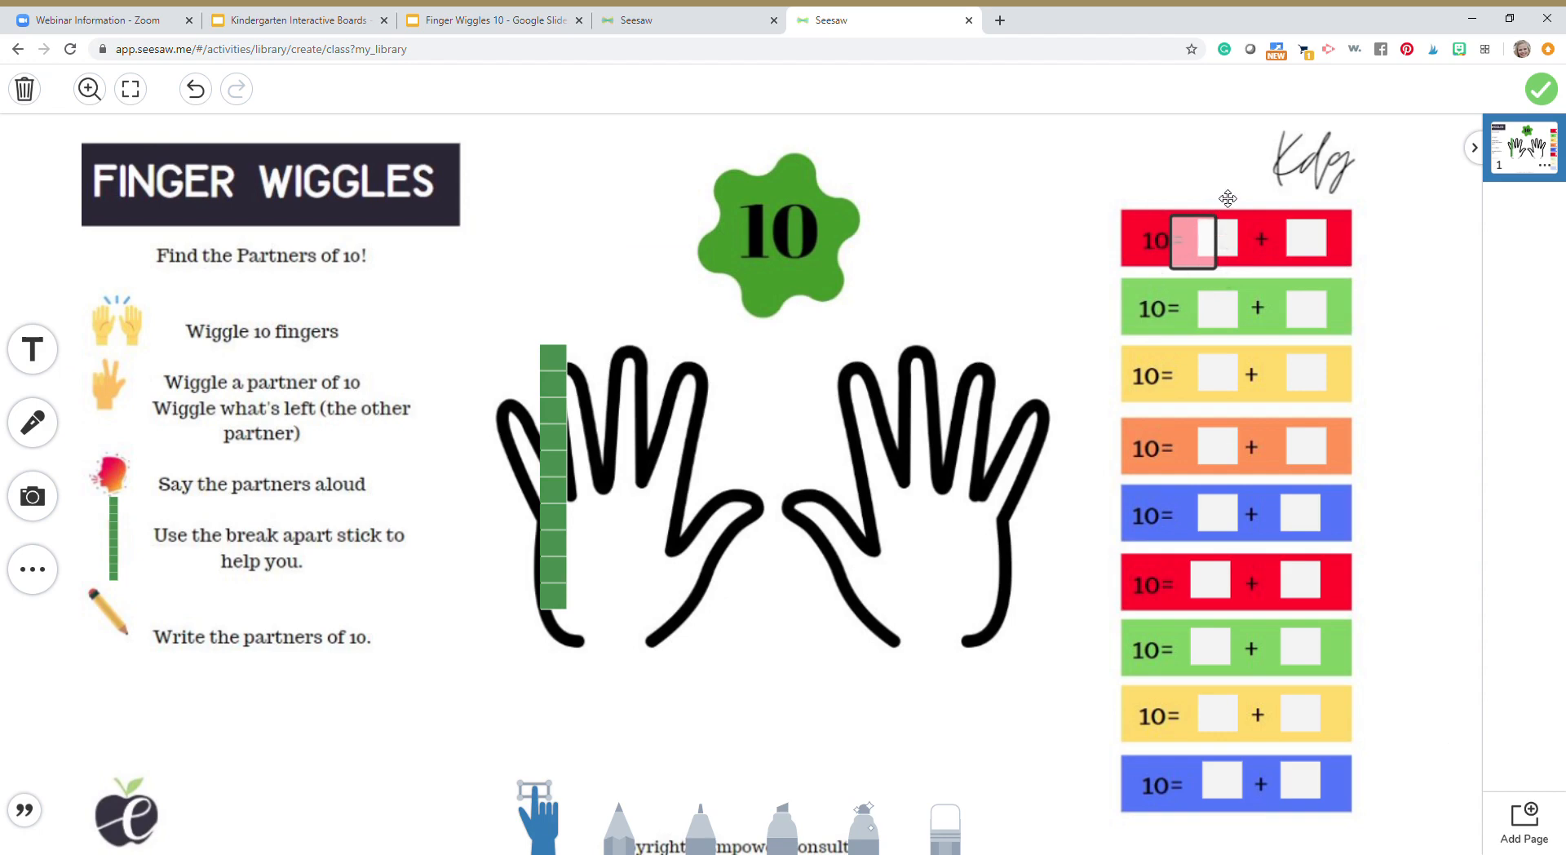
drag(1205, 246, 1228, 245)
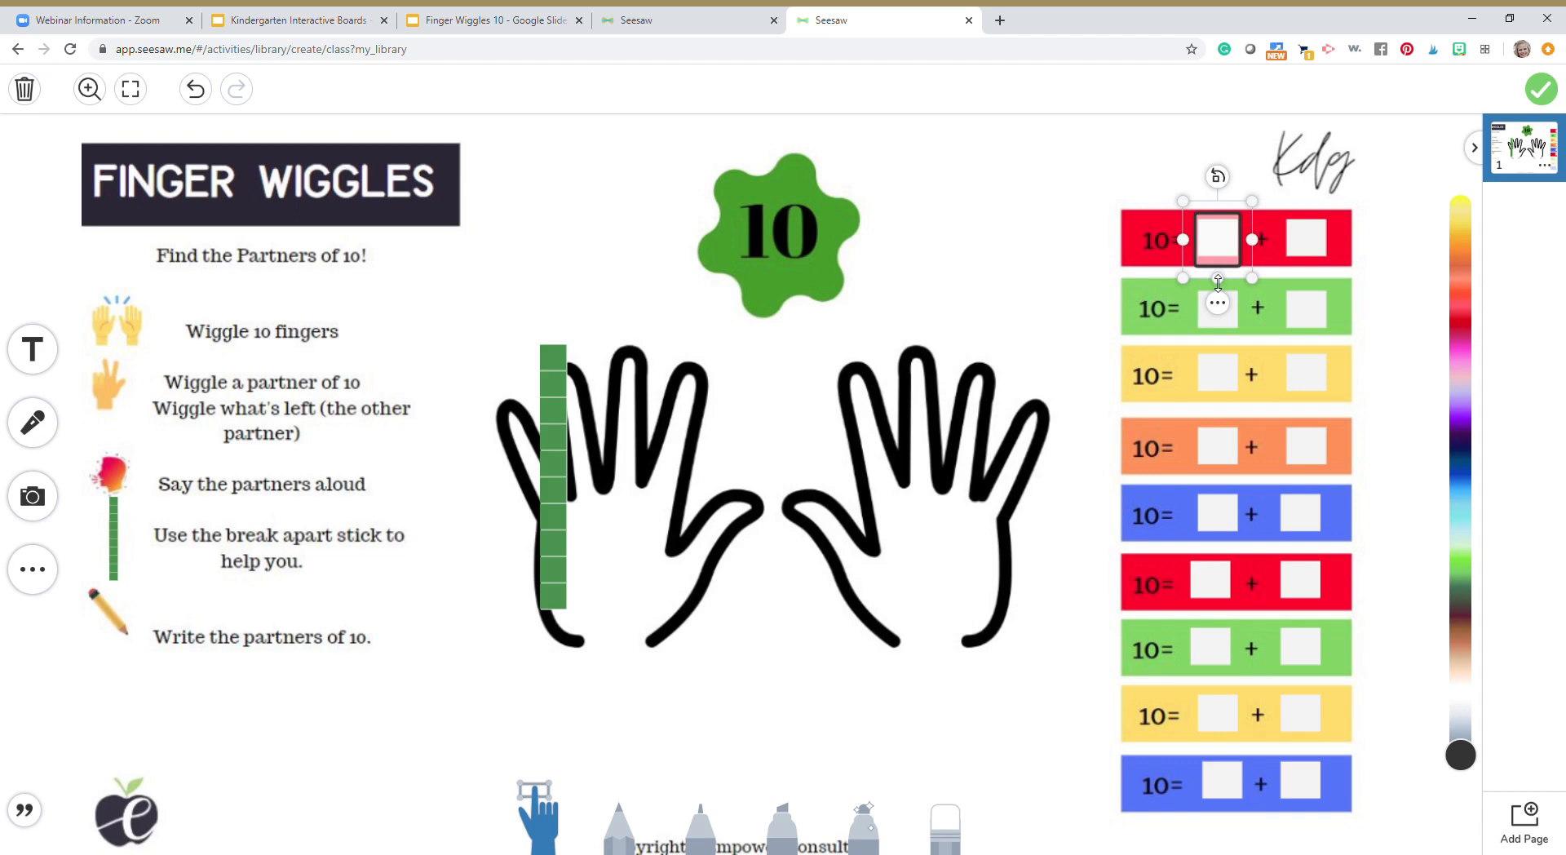
Paste a copy of the small text box from the red equation's first blank onto the page
click(1223, 255)
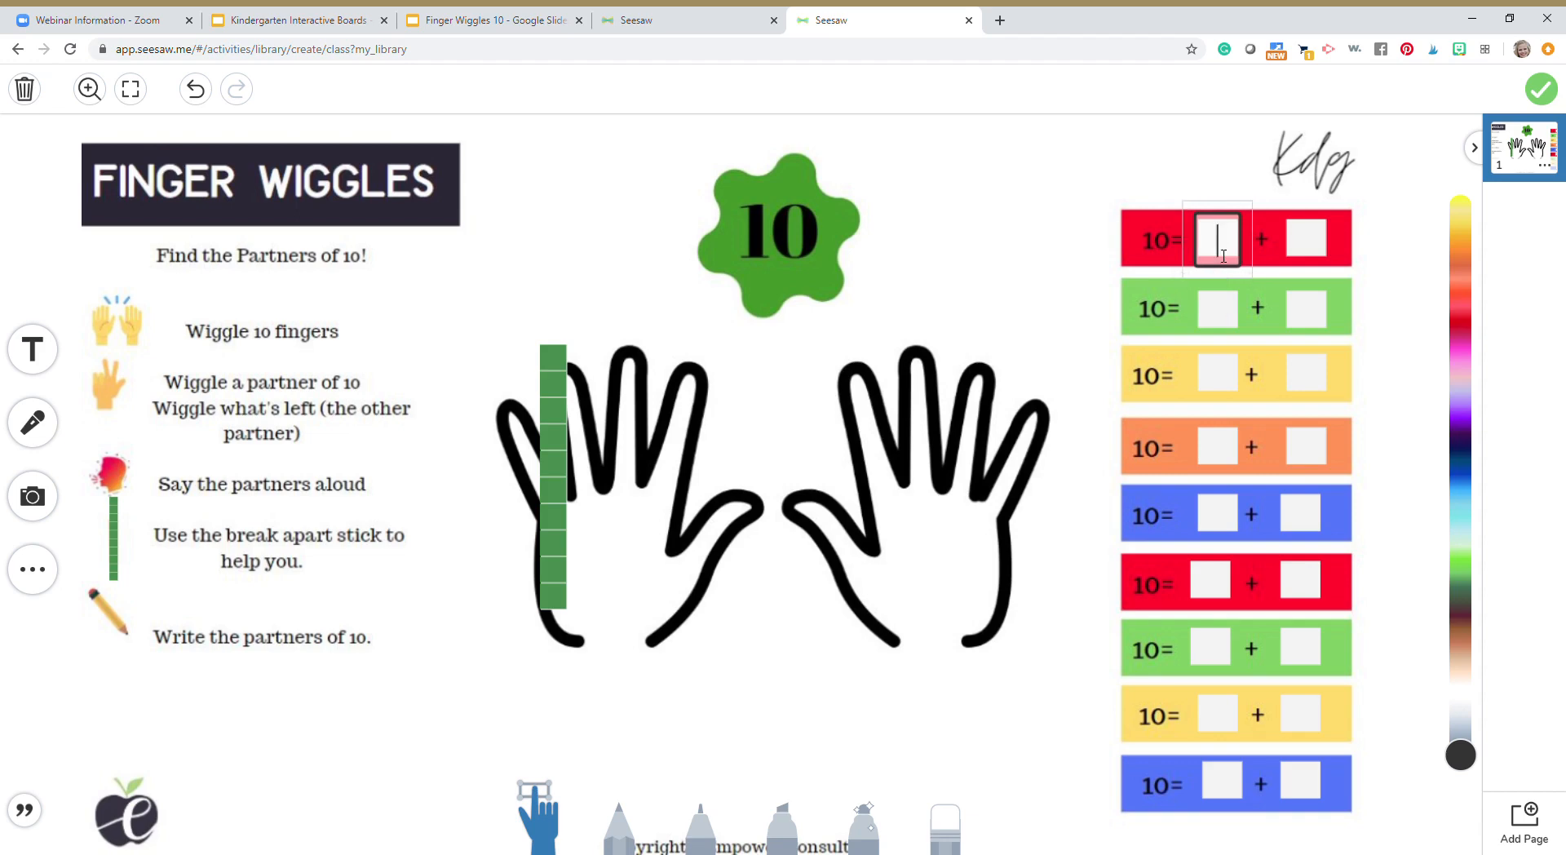
click(1230, 209)
click(1222, 235)
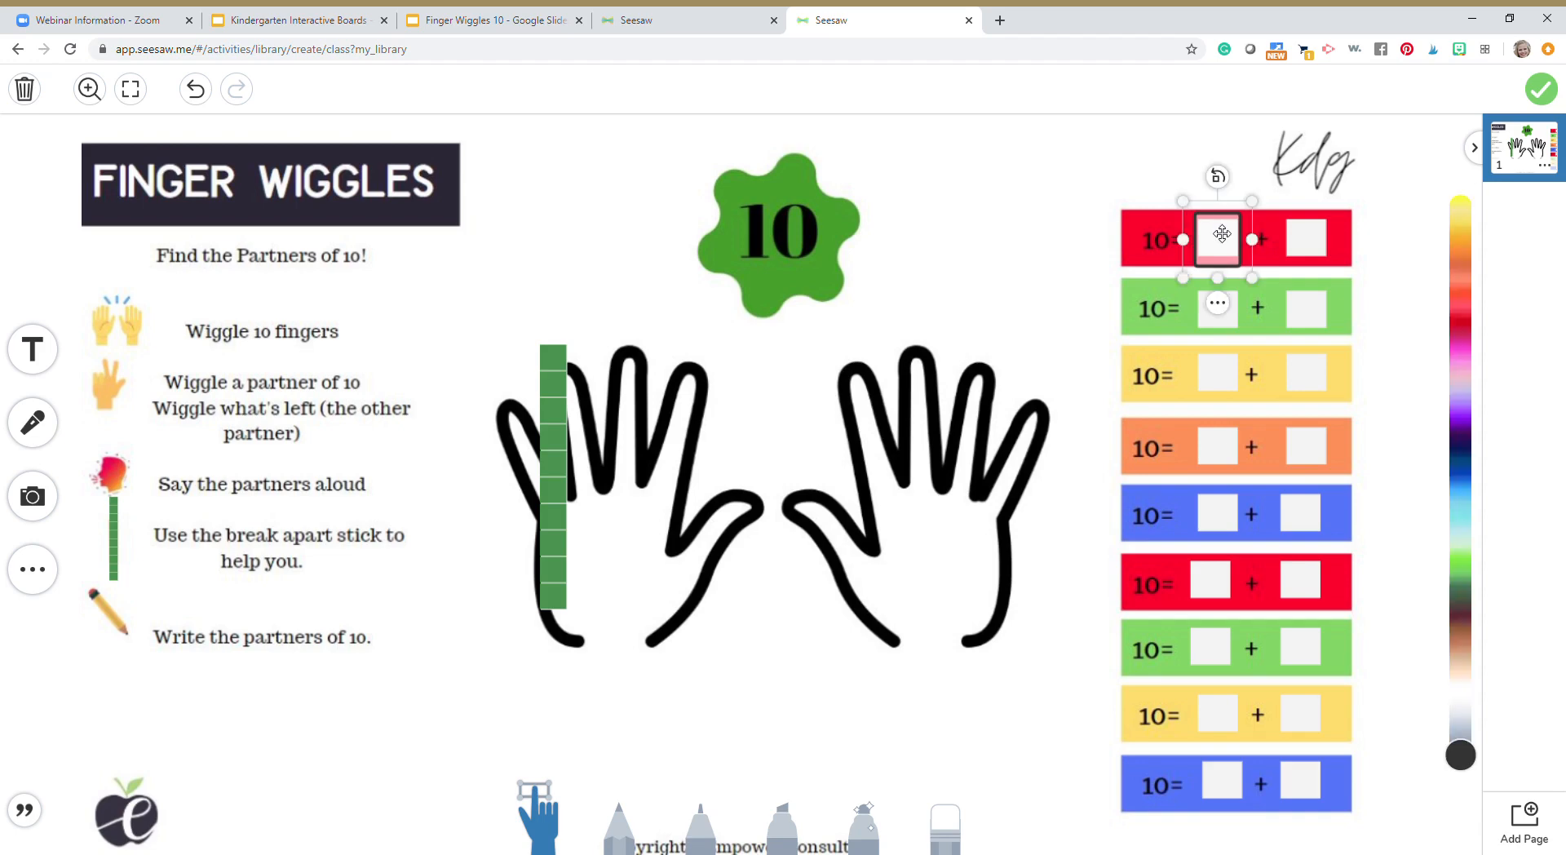
key(ctrl+v)
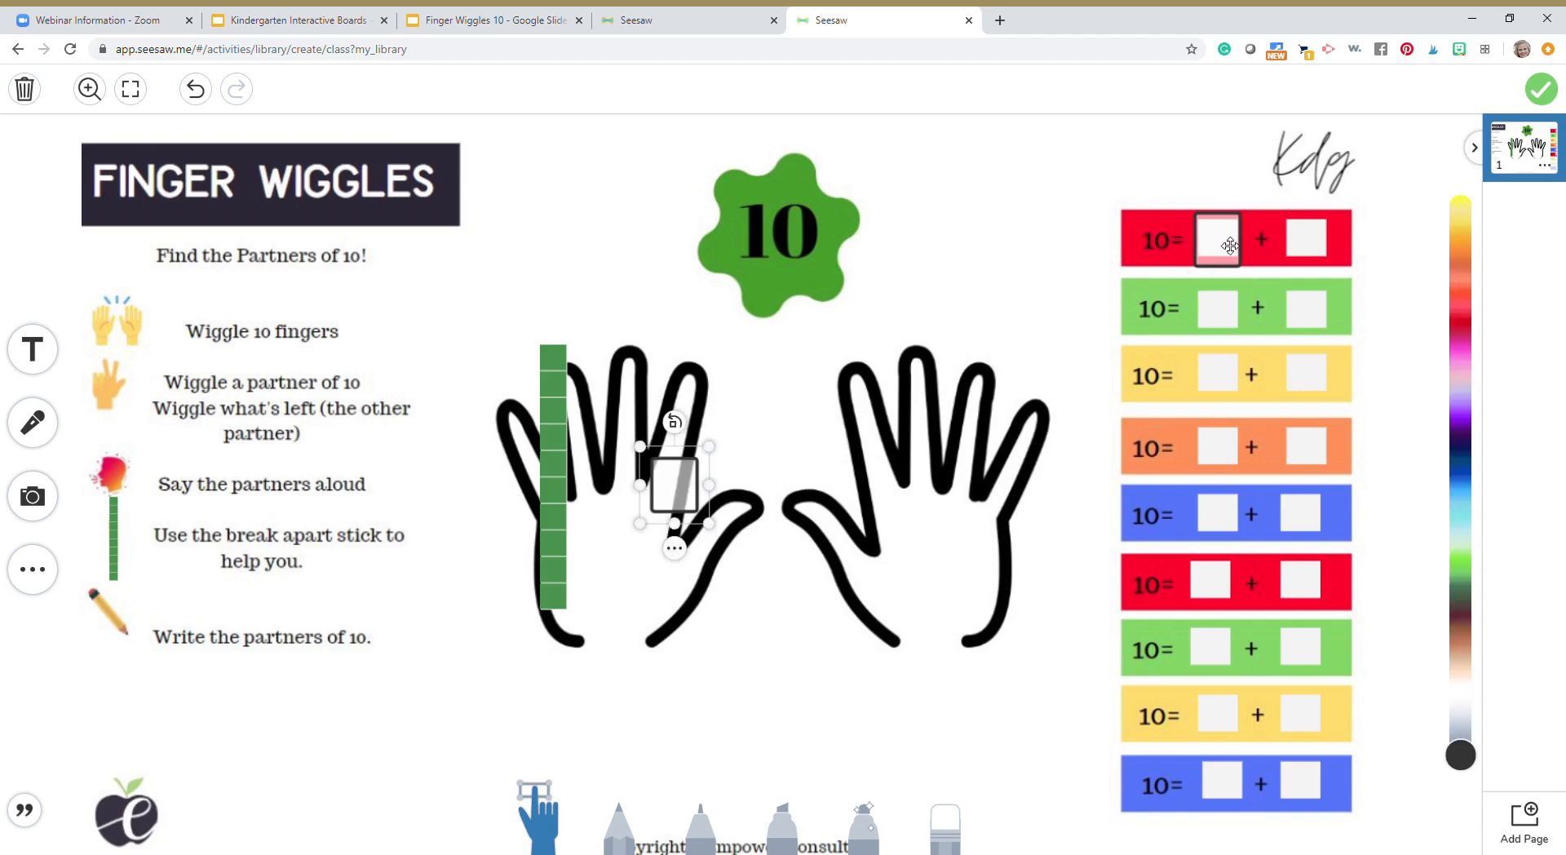
Duplicate the text box on the red equation's first blank and place the copy over that equation's second blank
click(1227, 250)
mouse_move(1227, 254)
mouse_down()
mouse_move(1247, 264)
mouse_move(1228, 253)
mouse_up()
click(1226, 251)
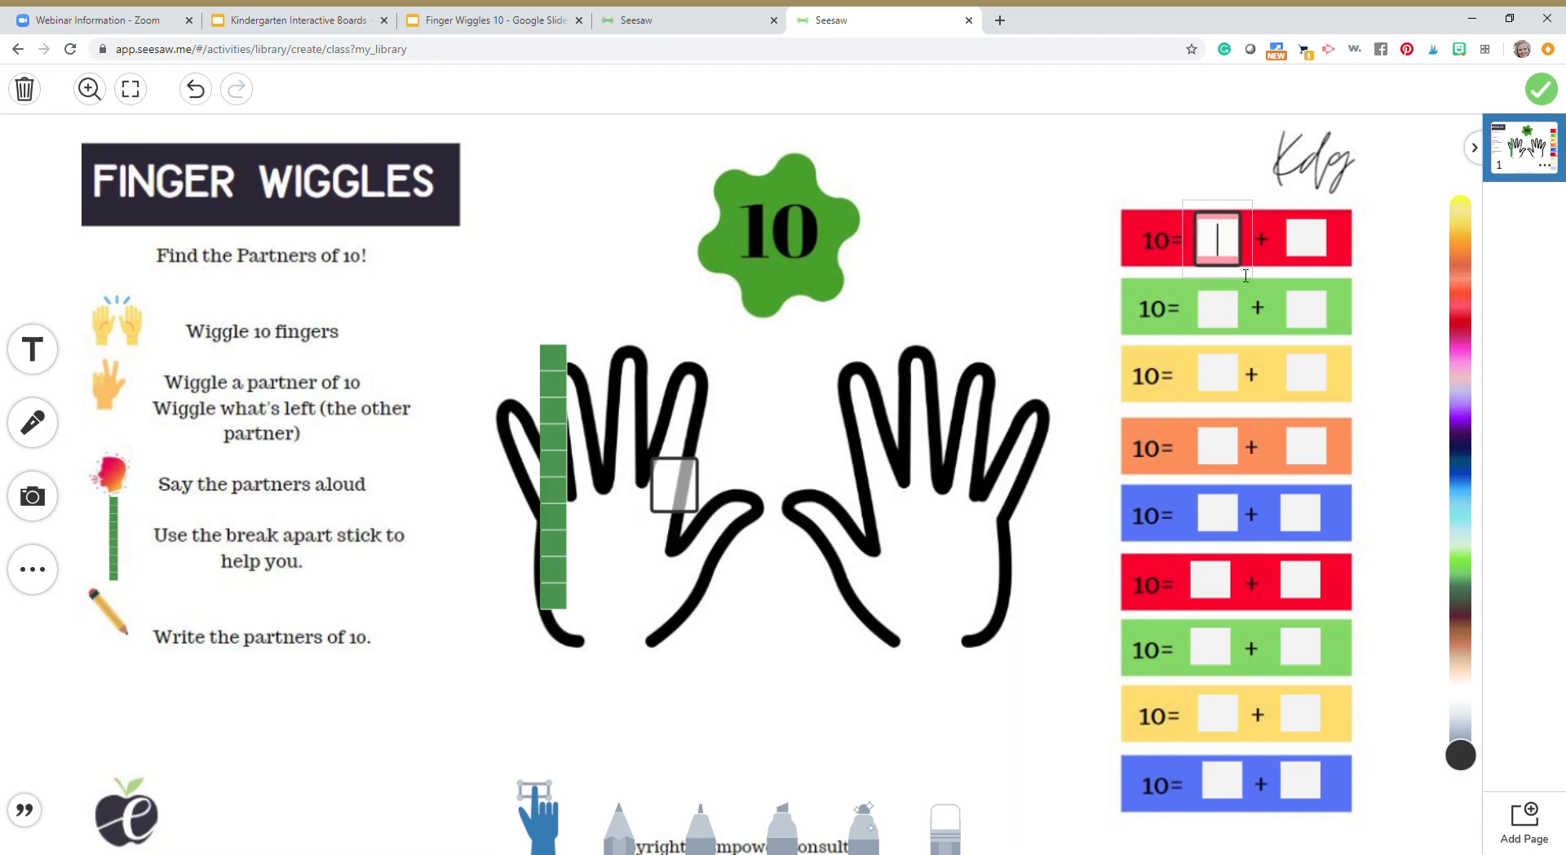
click(1242, 273)
click(1228, 304)
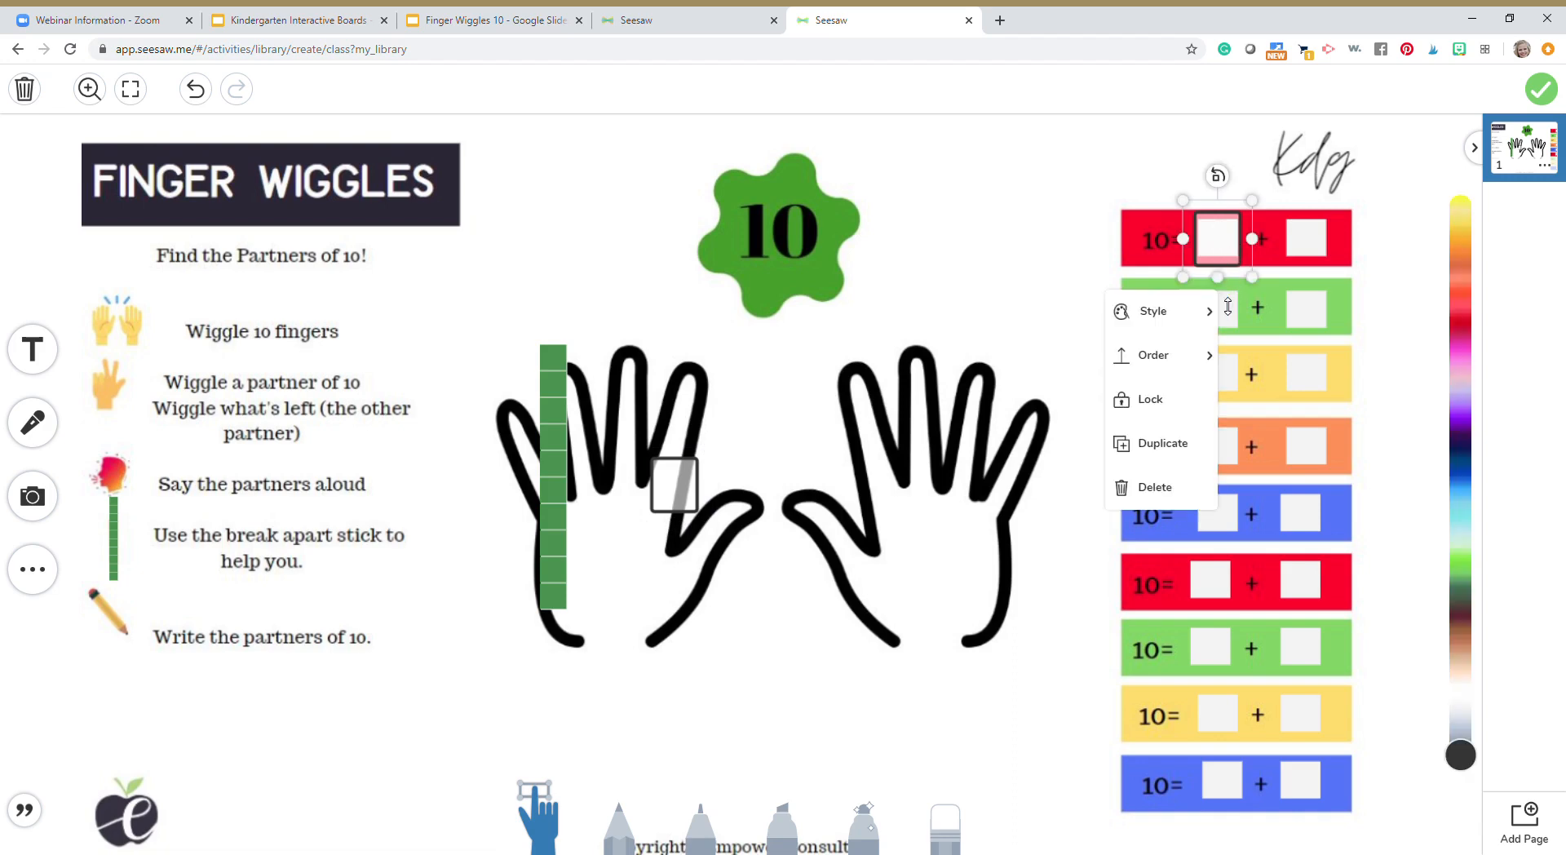
click(1161, 459)
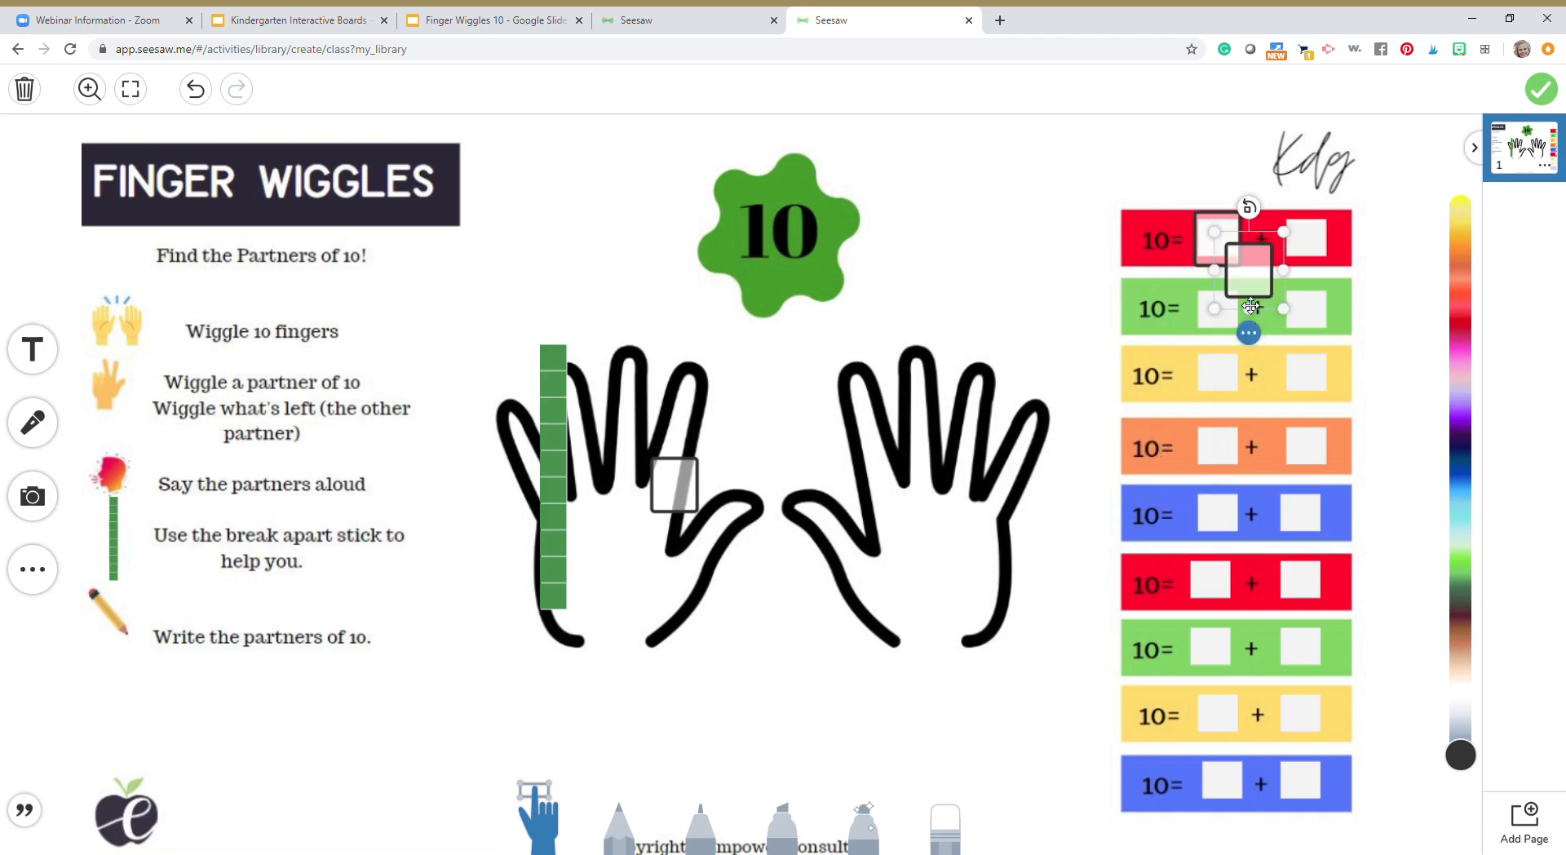
drag(1249, 255, 1307, 237)
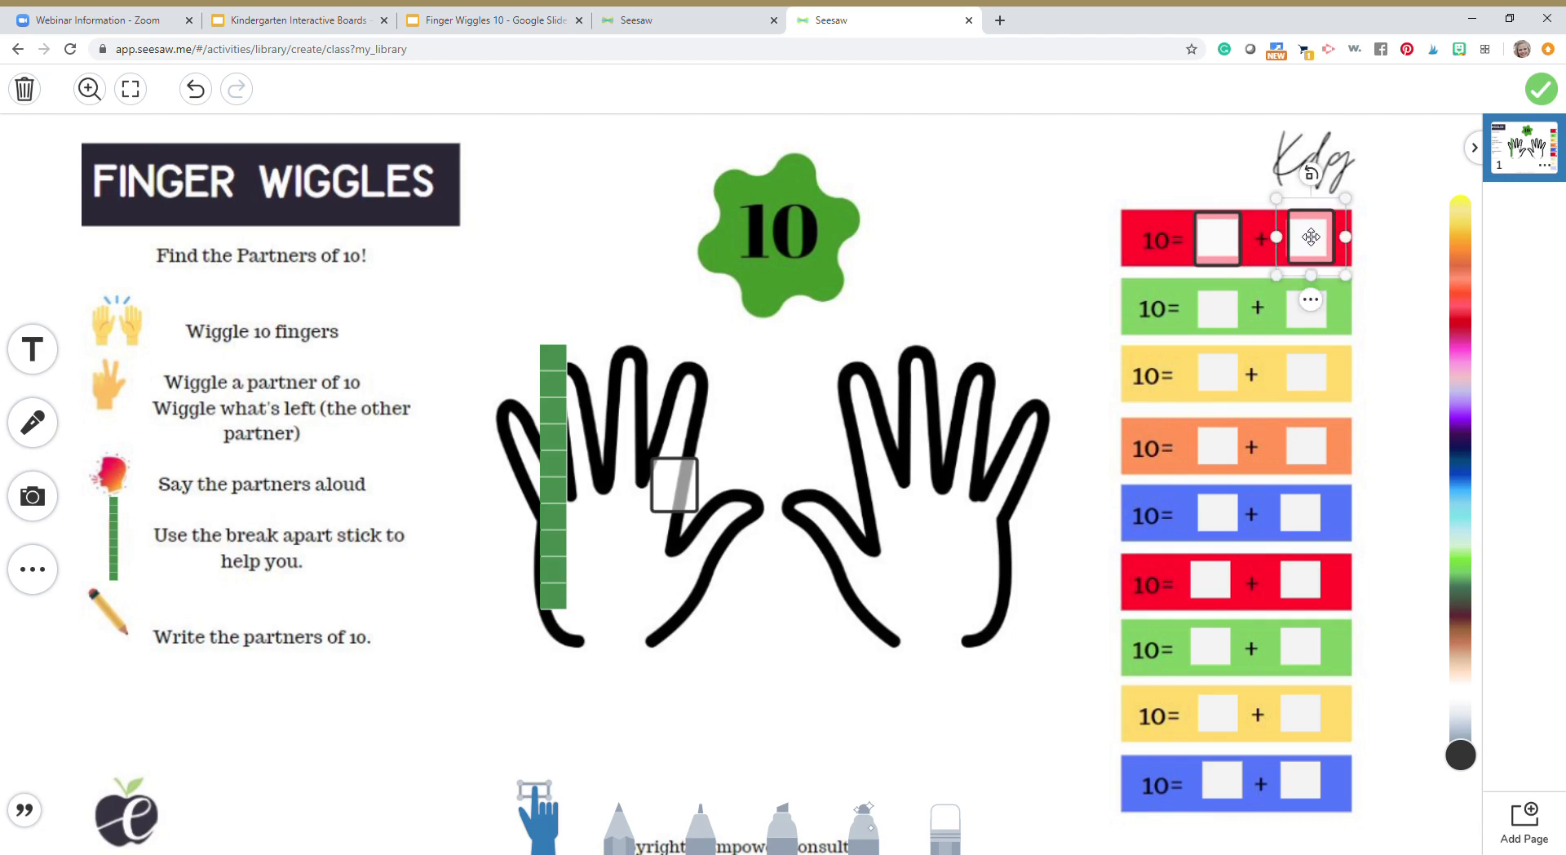
Lock both text boxes over the blanks of the top red equation
click(1311, 301)
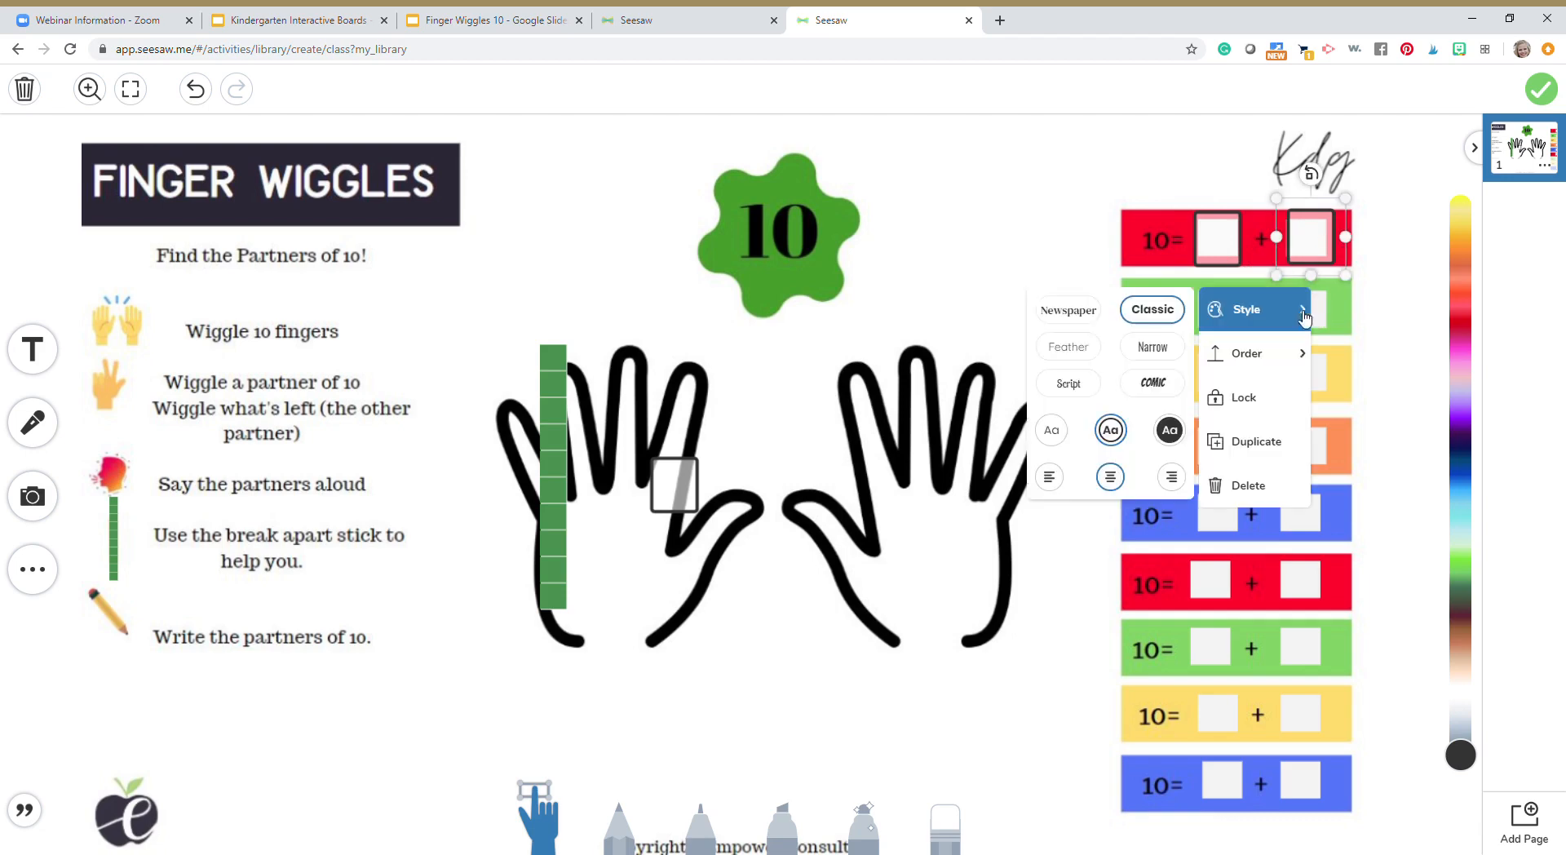
click(1274, 416)
click(1219, 245)
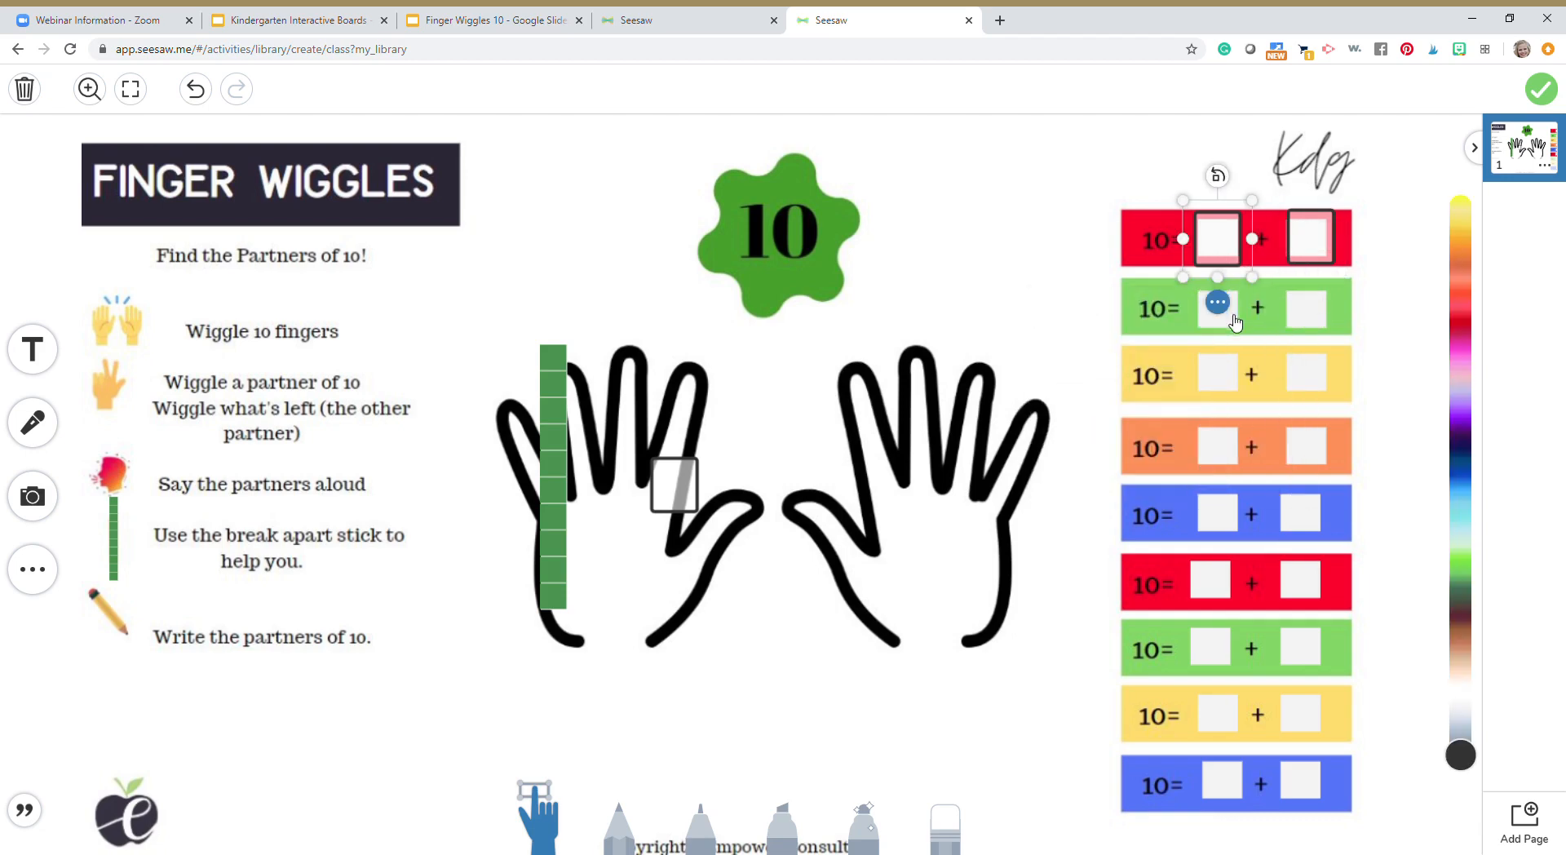
click(1218, 300)
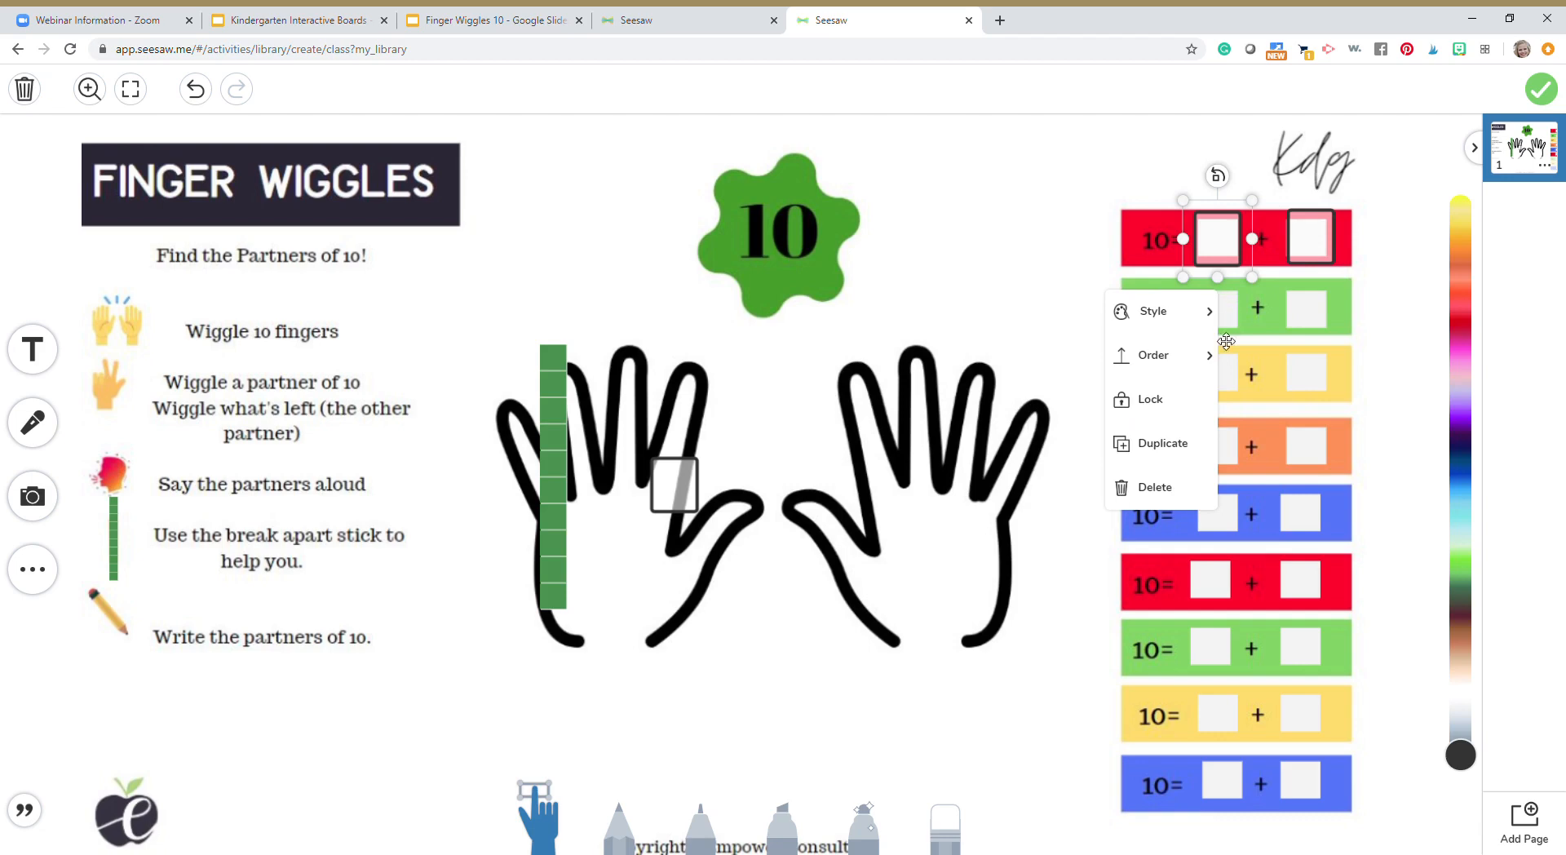
click(1178, 409)
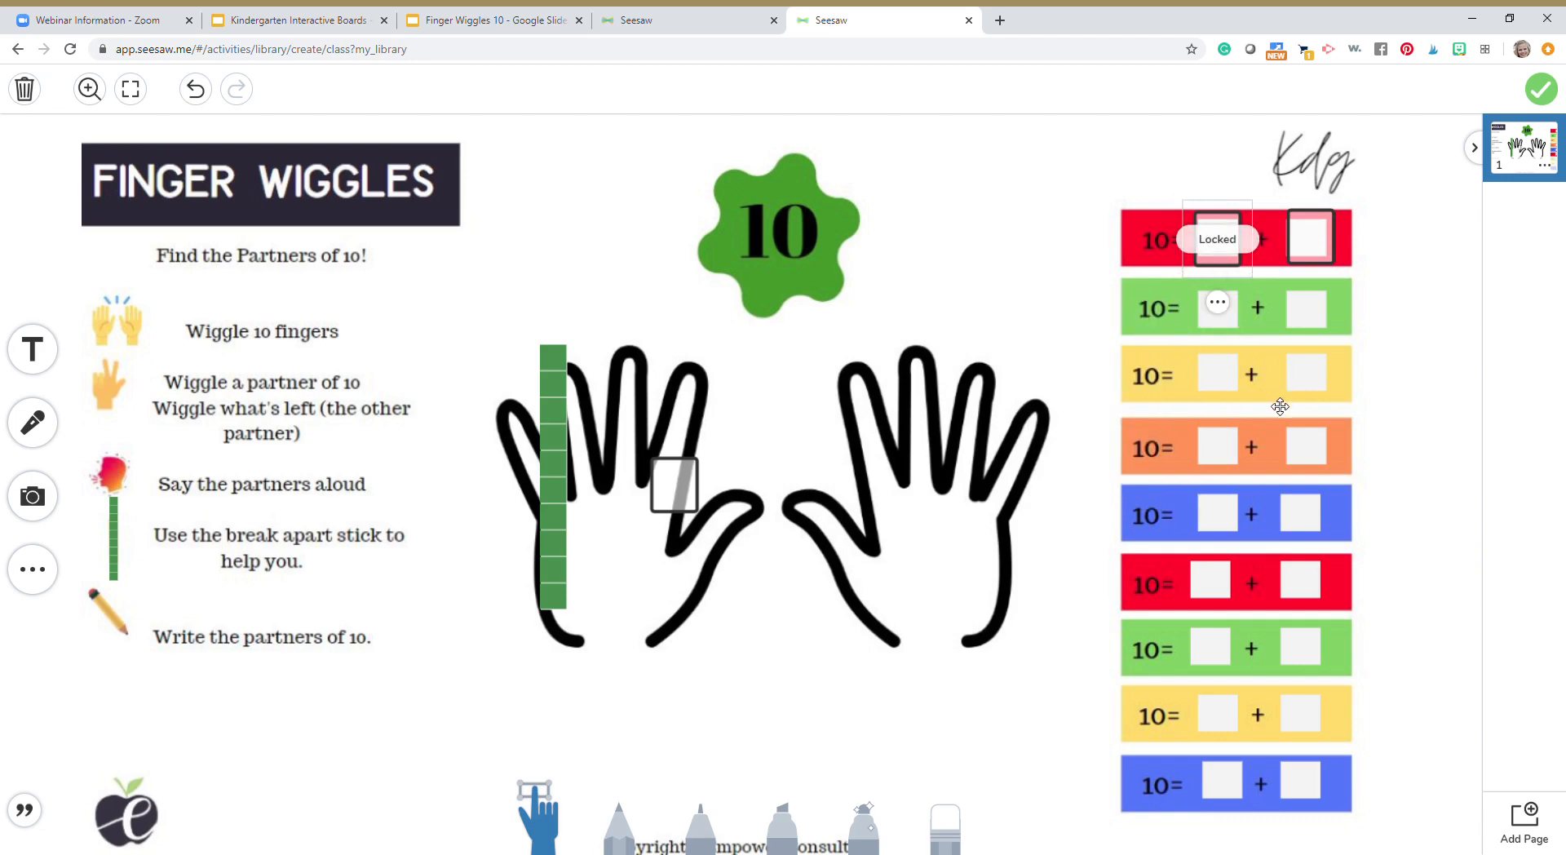
Unlock both text boxes on the top red equation so they can be edited
click(1321, 245)
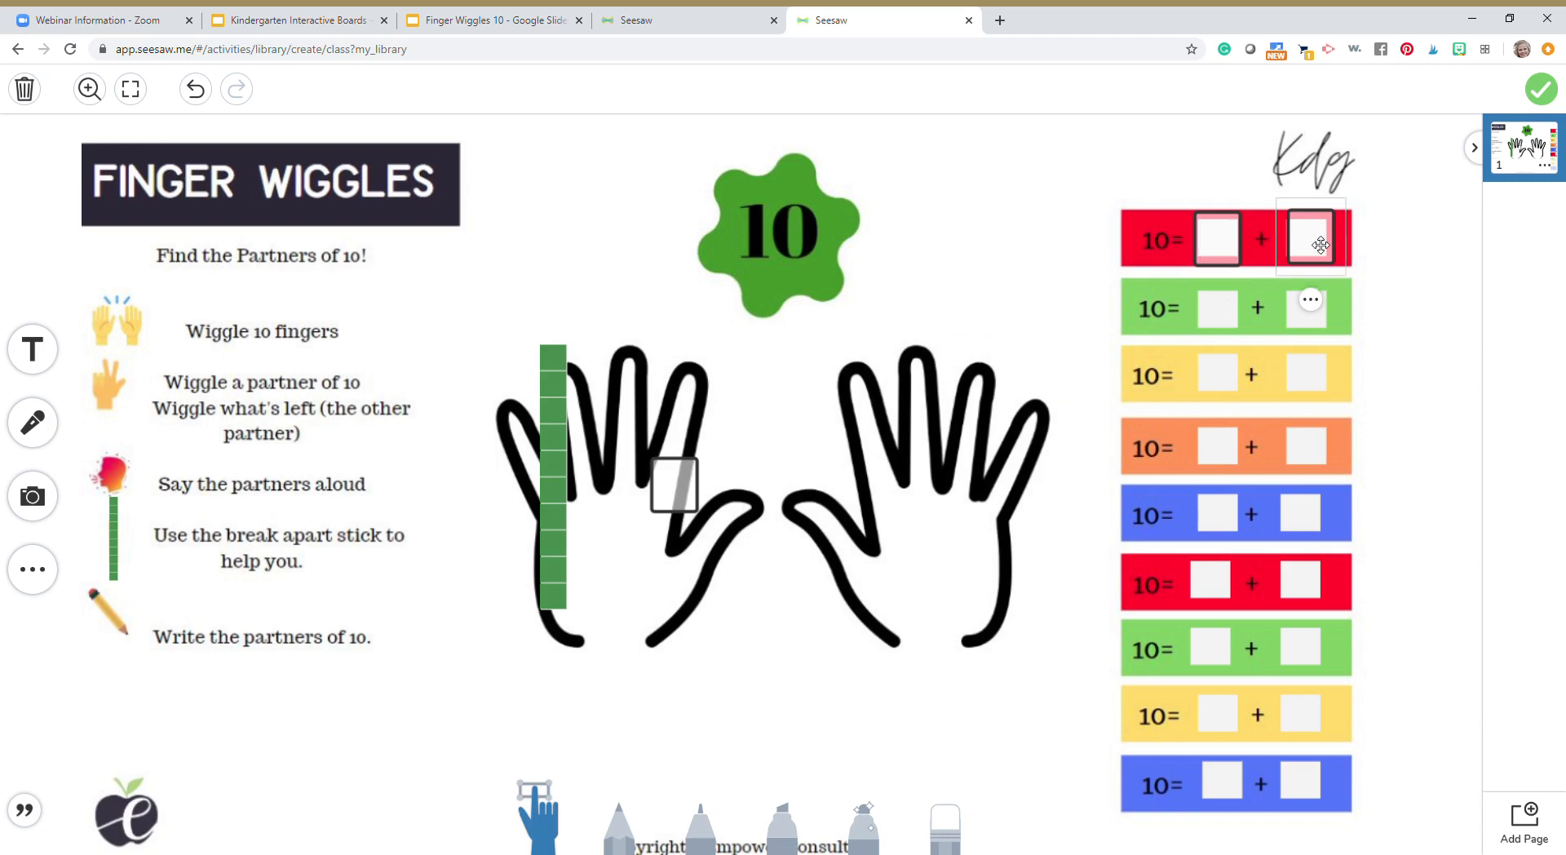
click(1312, 247)
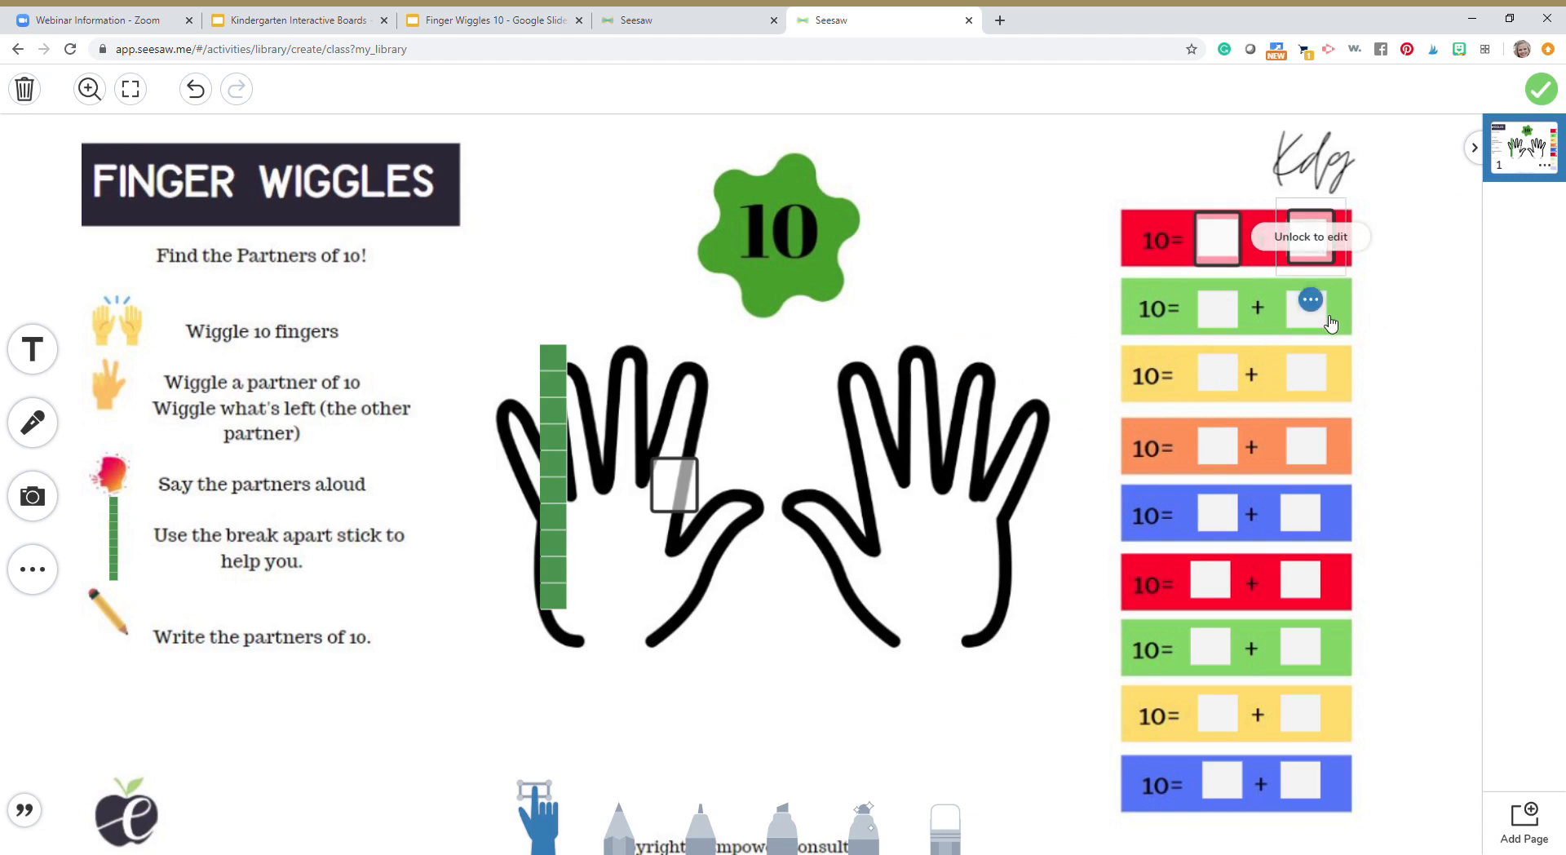
click(1311, 300)
click(1262, 404)
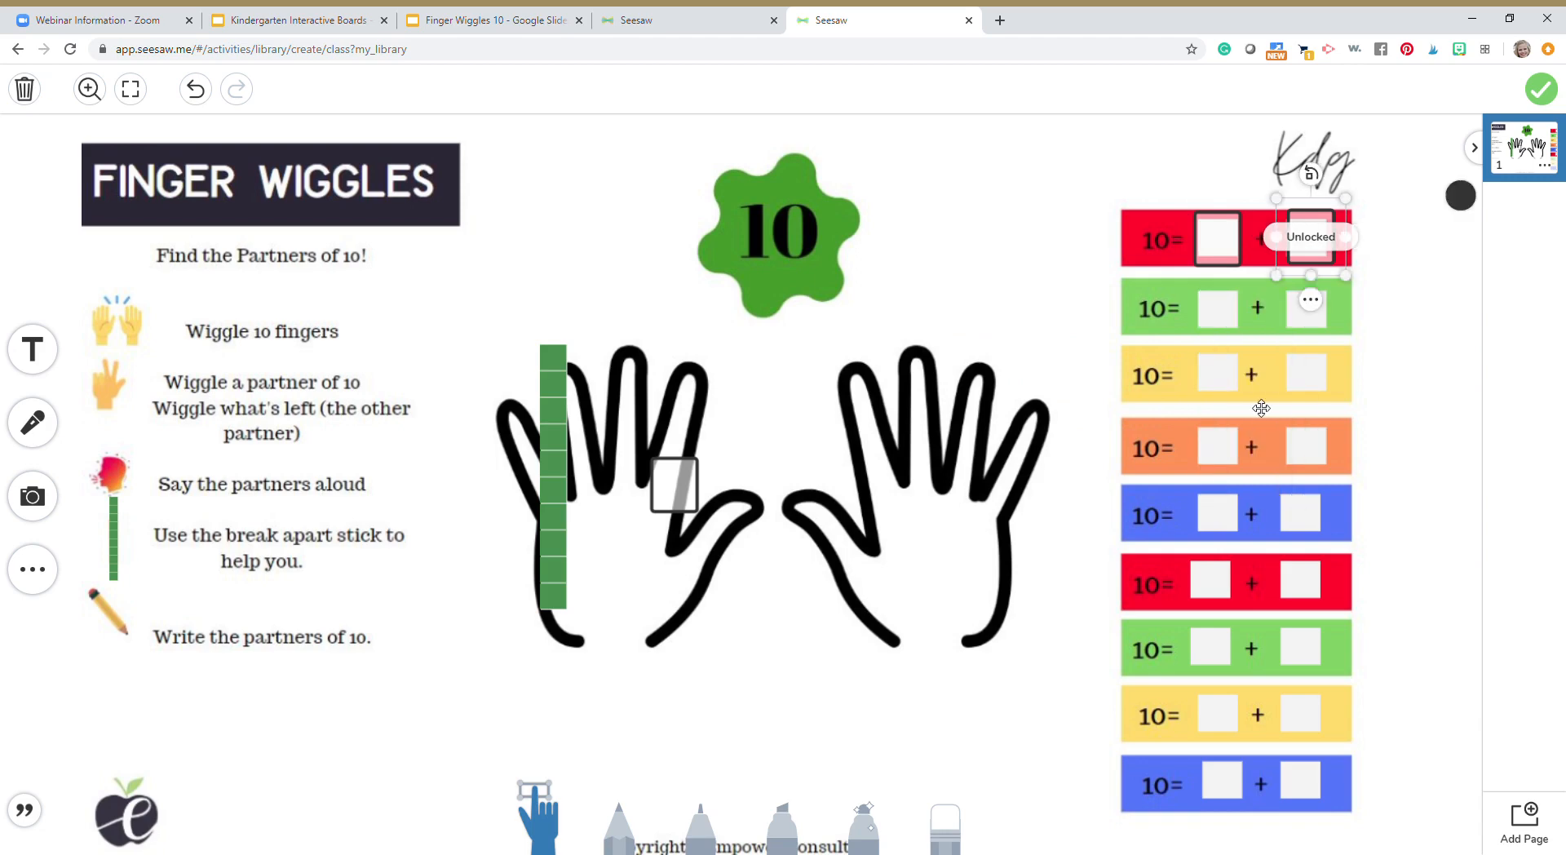
click(1218, 238)
click(1218, 300)
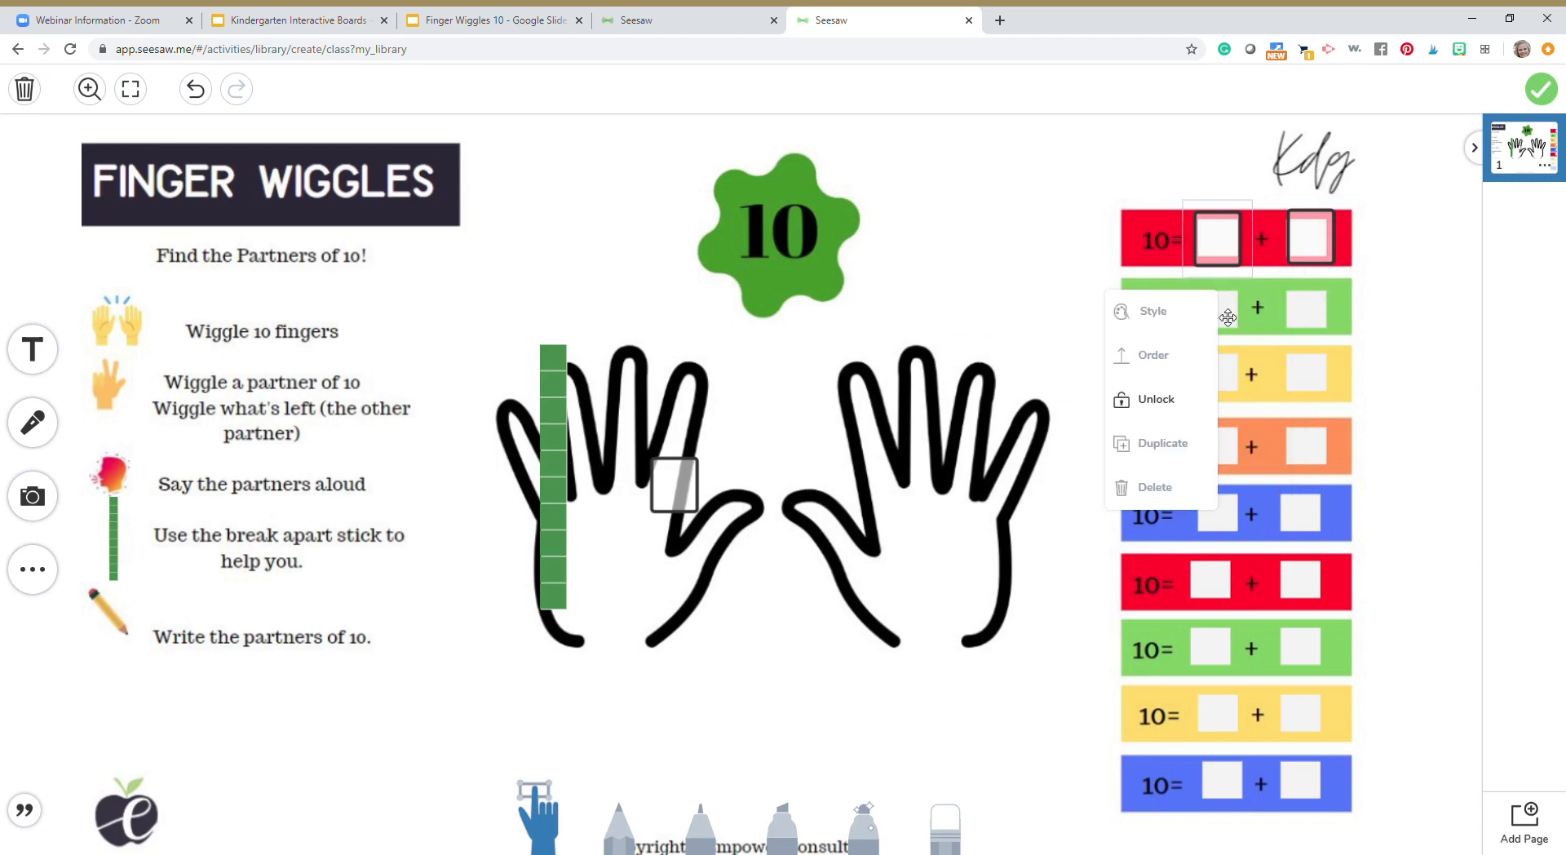
click(1156, 399)
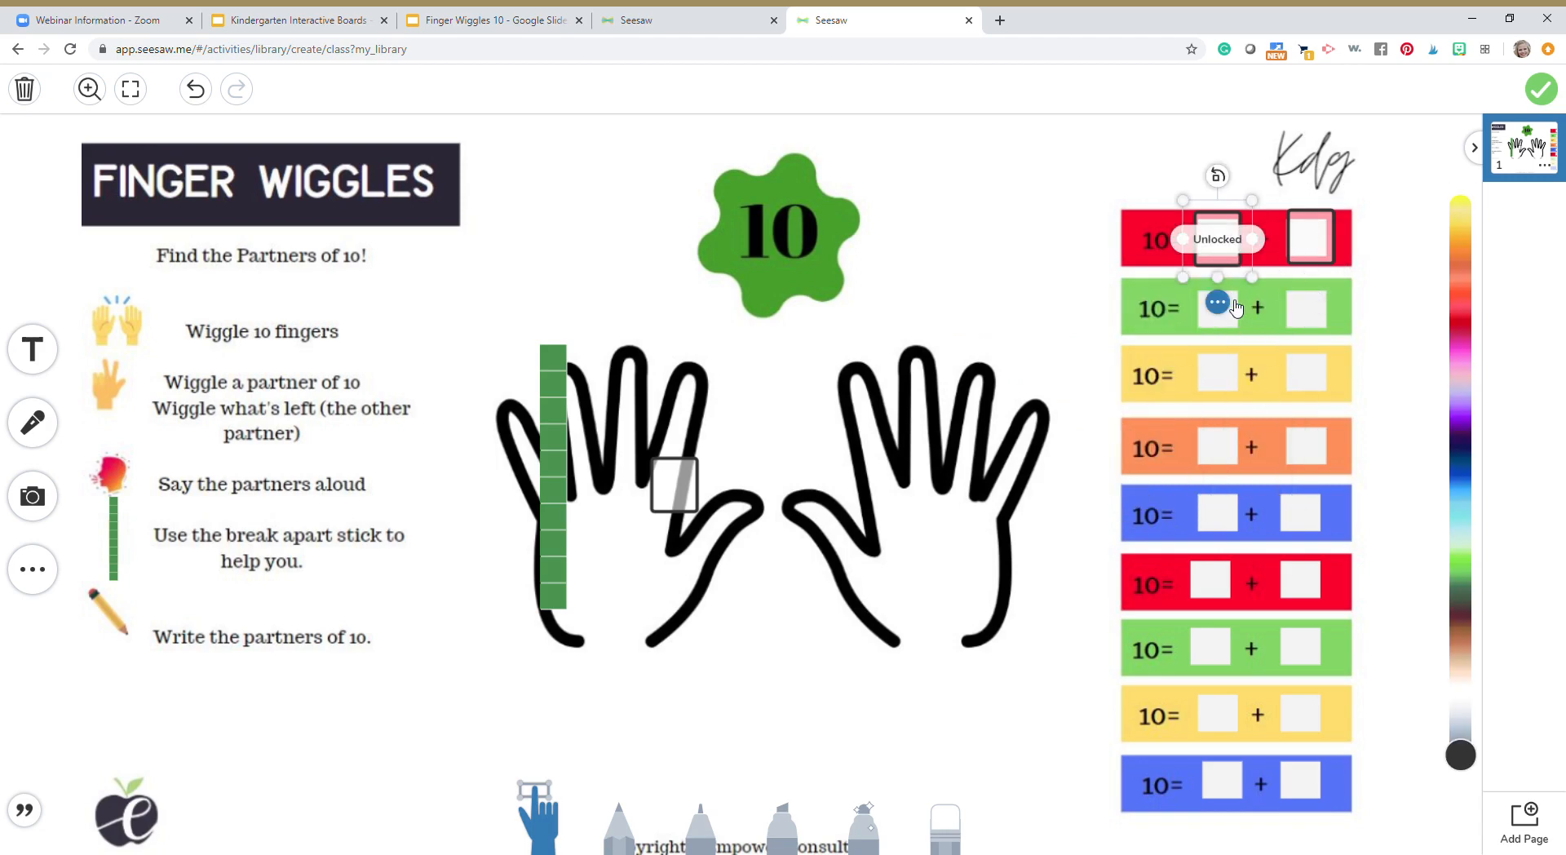
Test the red equation's second text box by entering 3, and clear the number again
drag(1326, 254, 1323, 251)
text(3)
key(BackSpace)
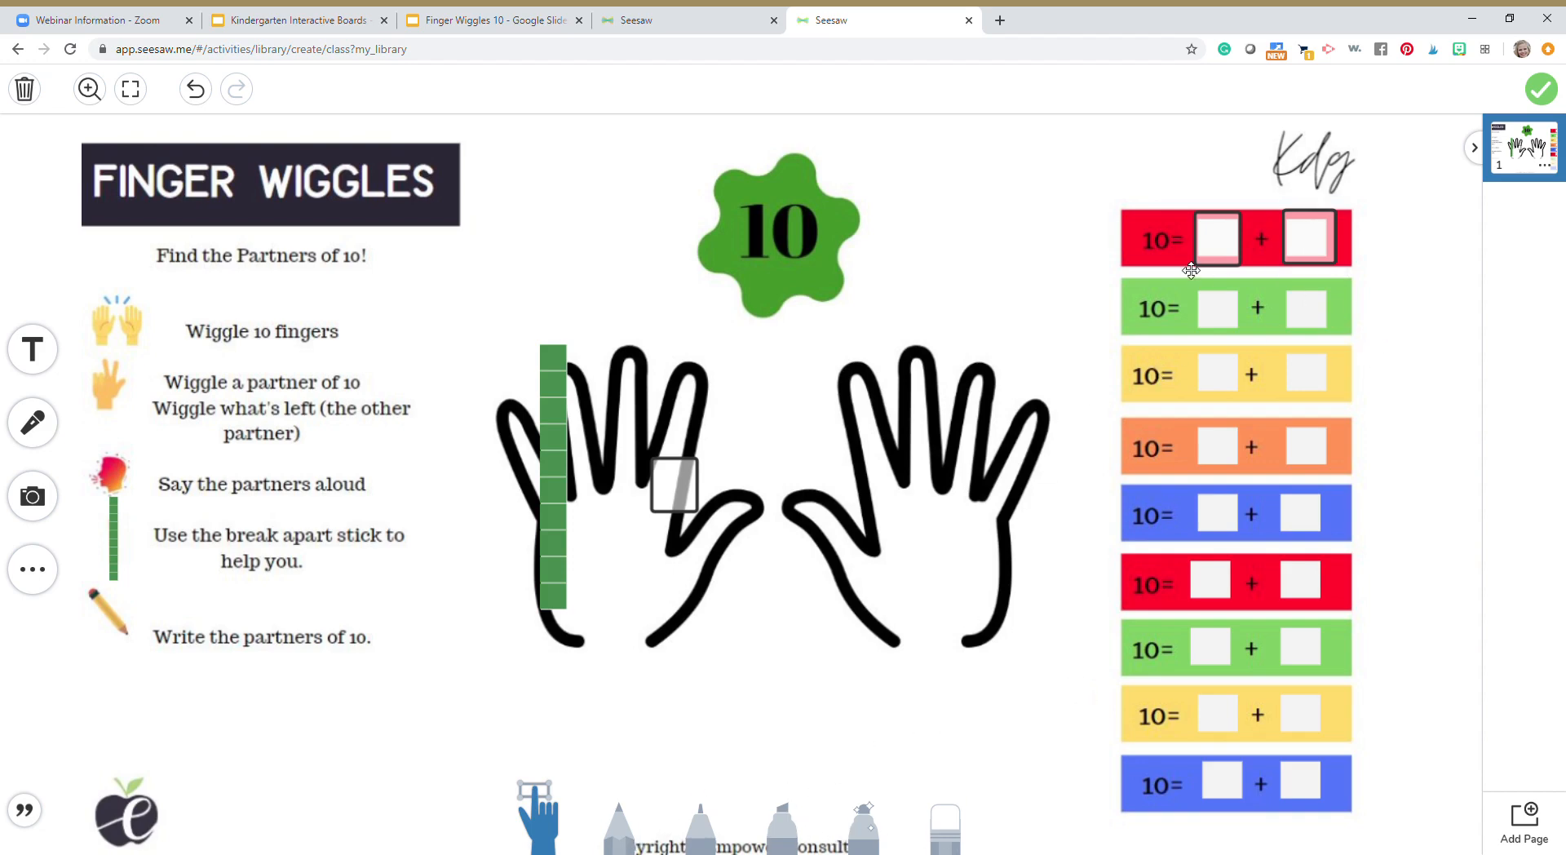
Duplicate the red equation's first text box and place copies over both blanks of the upper green equation
click(1220, 249)
click(1218, 303)
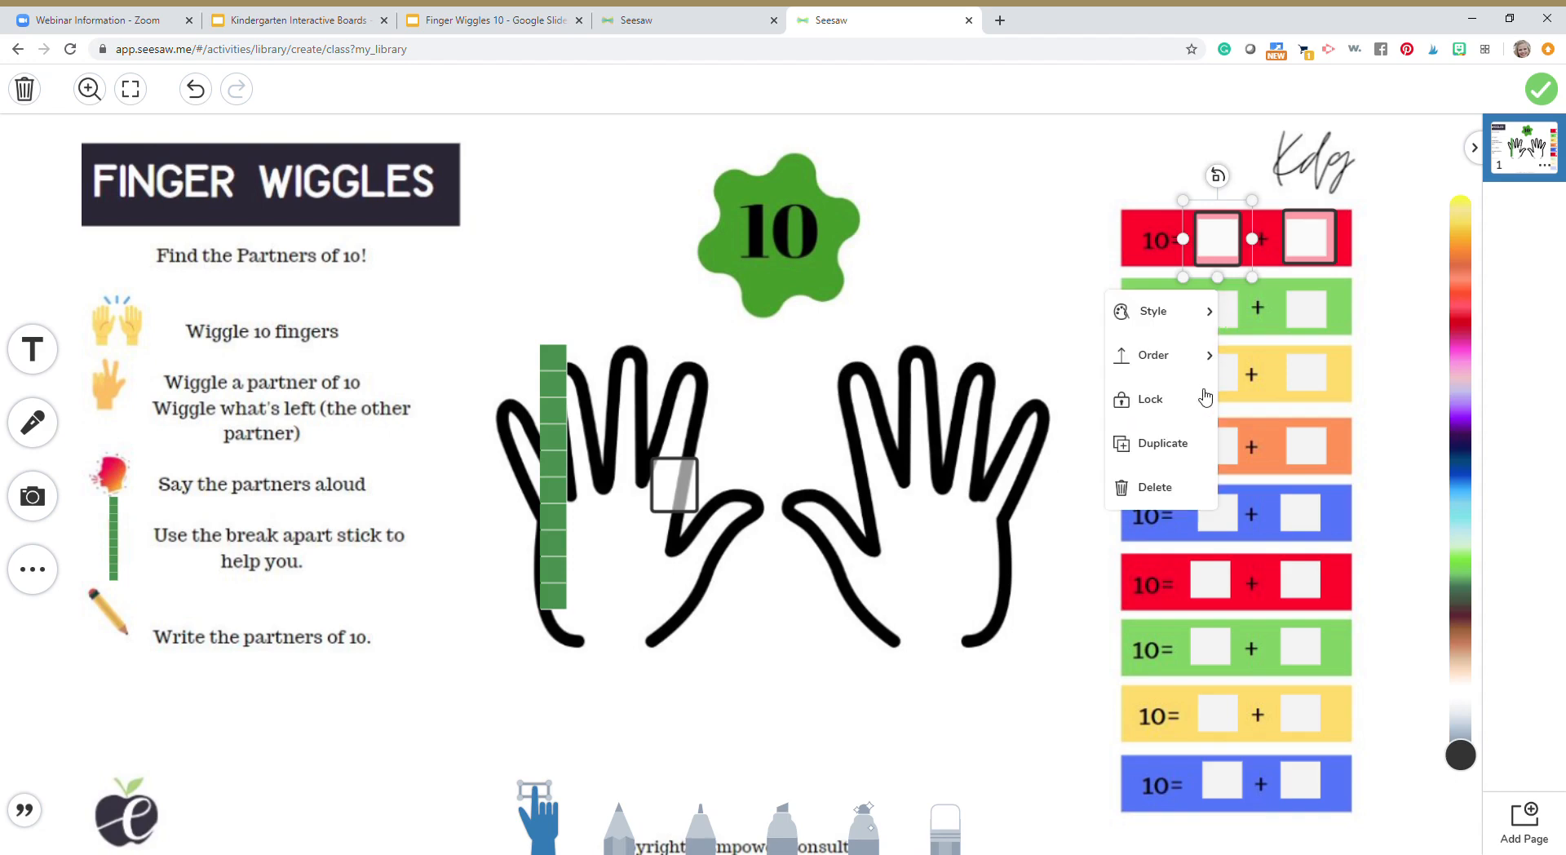
click(1183, 450)
drag(1256, 270, 1217, 312)
click(1224, 372)
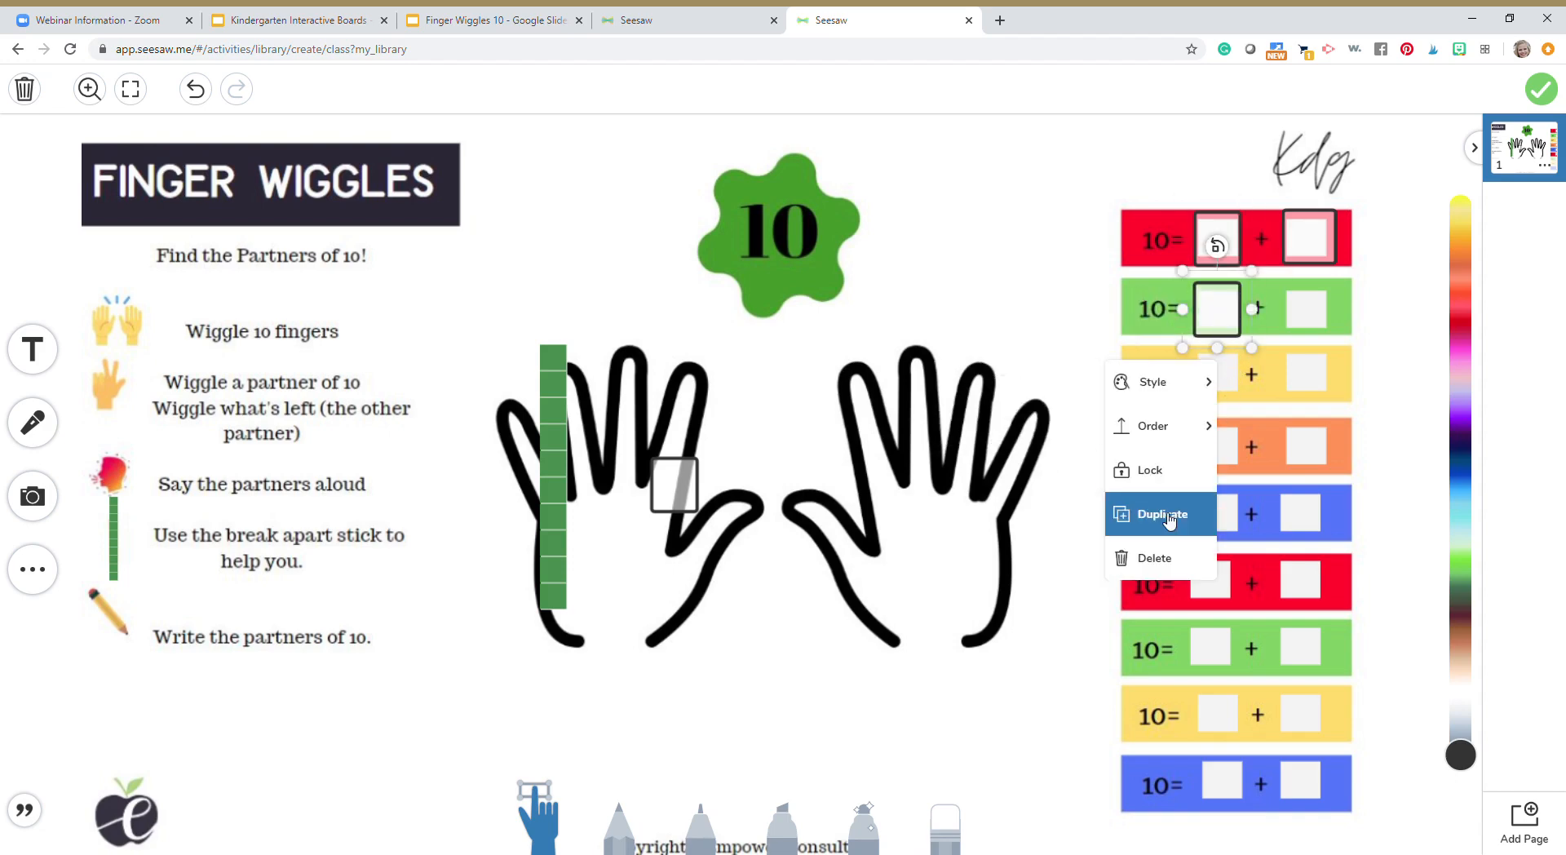
click(1154, 514)
drag(1240, 335, 1327, 317)
Duplicate the green equation's text box and place copies over both blanks of the upper yellow equation
click(1310, 376)
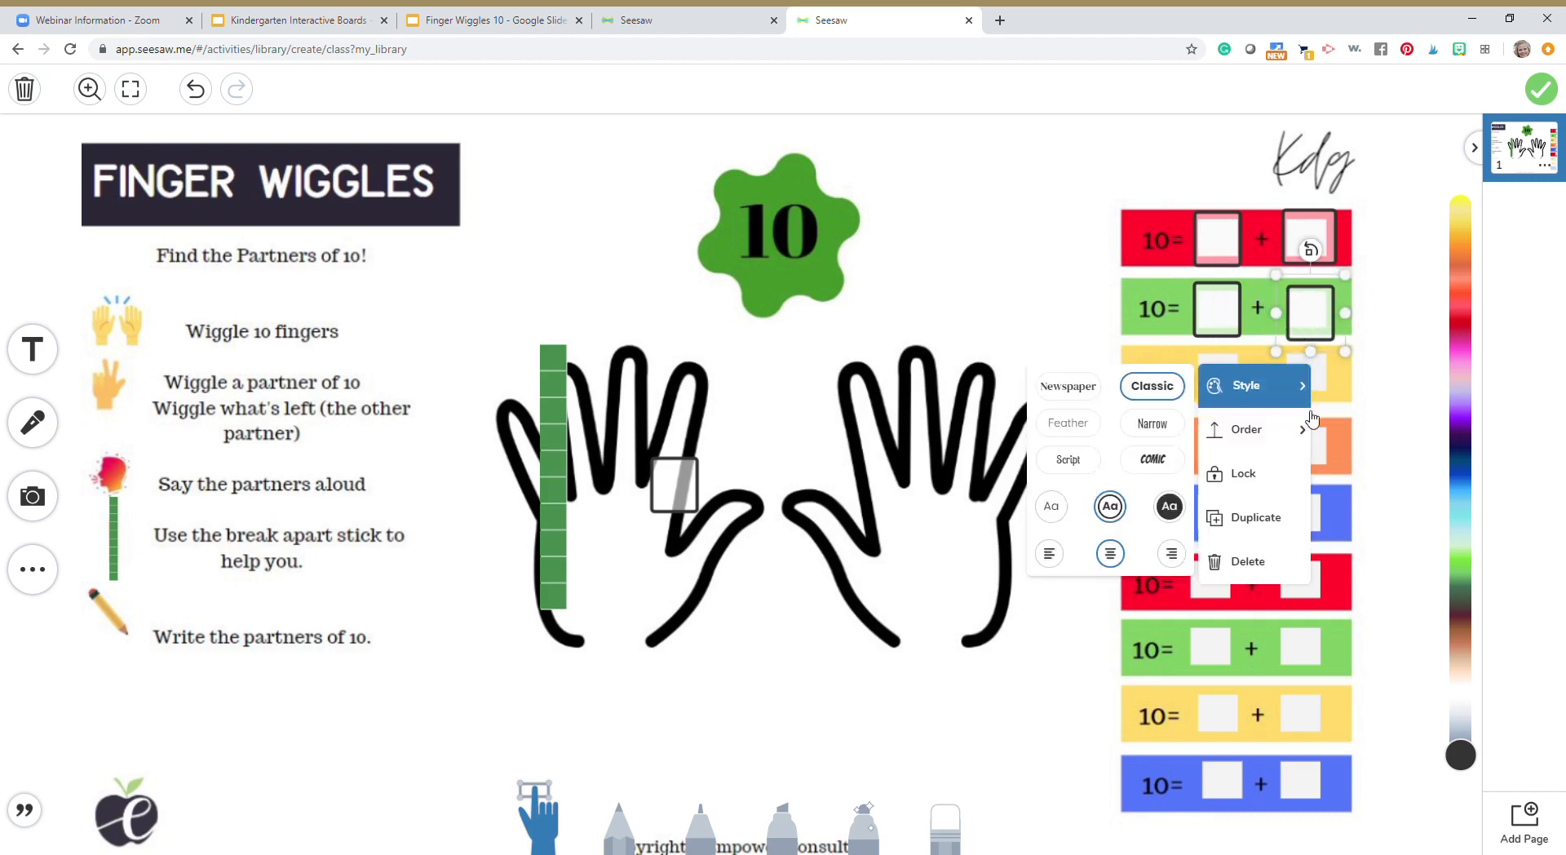
click(1228, 517)
drag(1338, 349, 1211, 402)
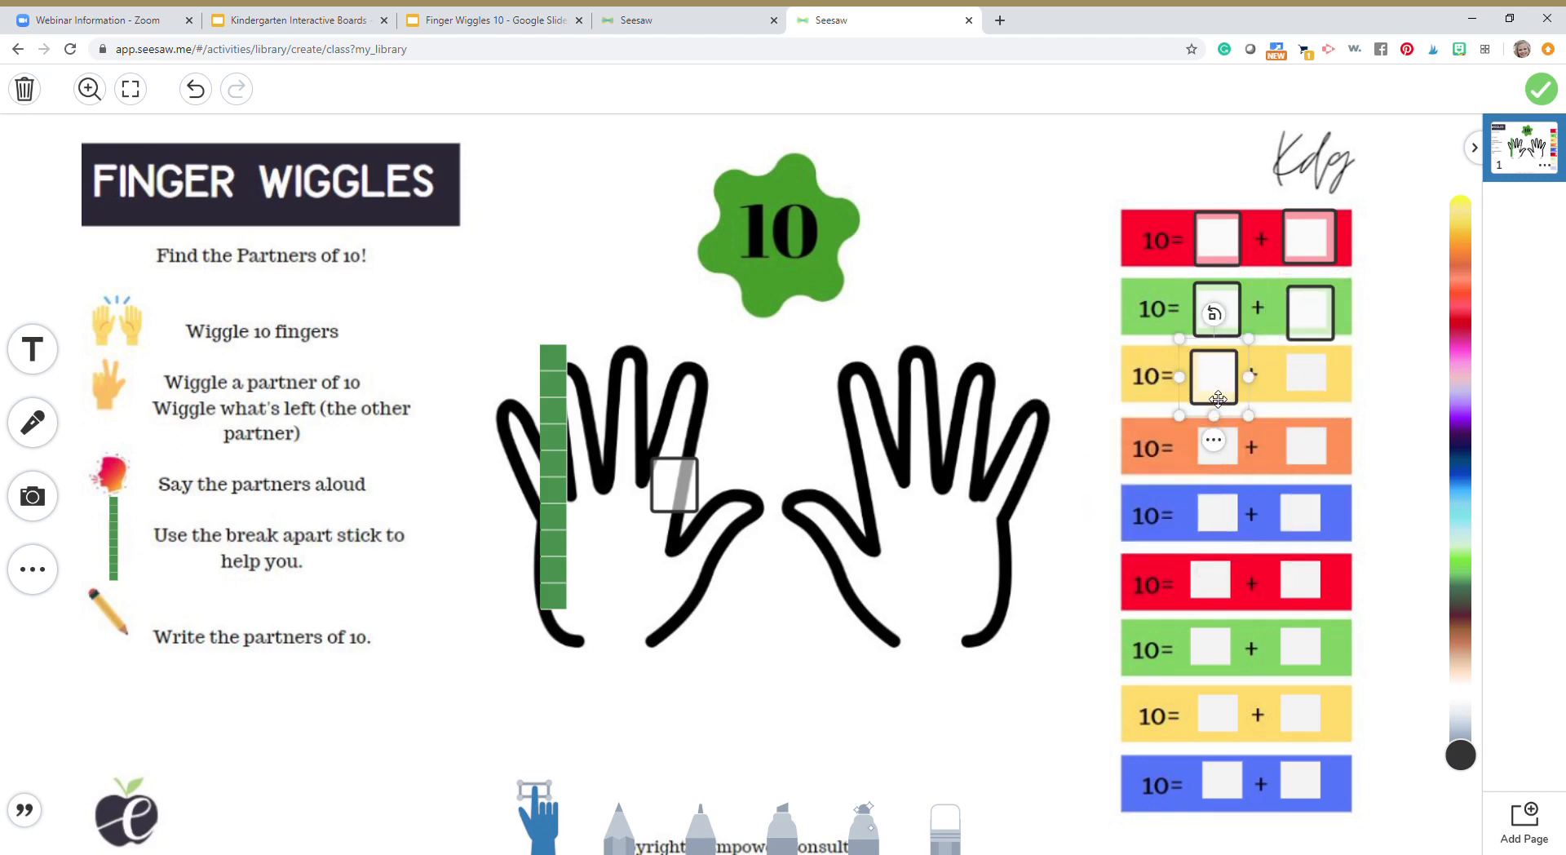
click(1209, 447)
click(1162, 371)
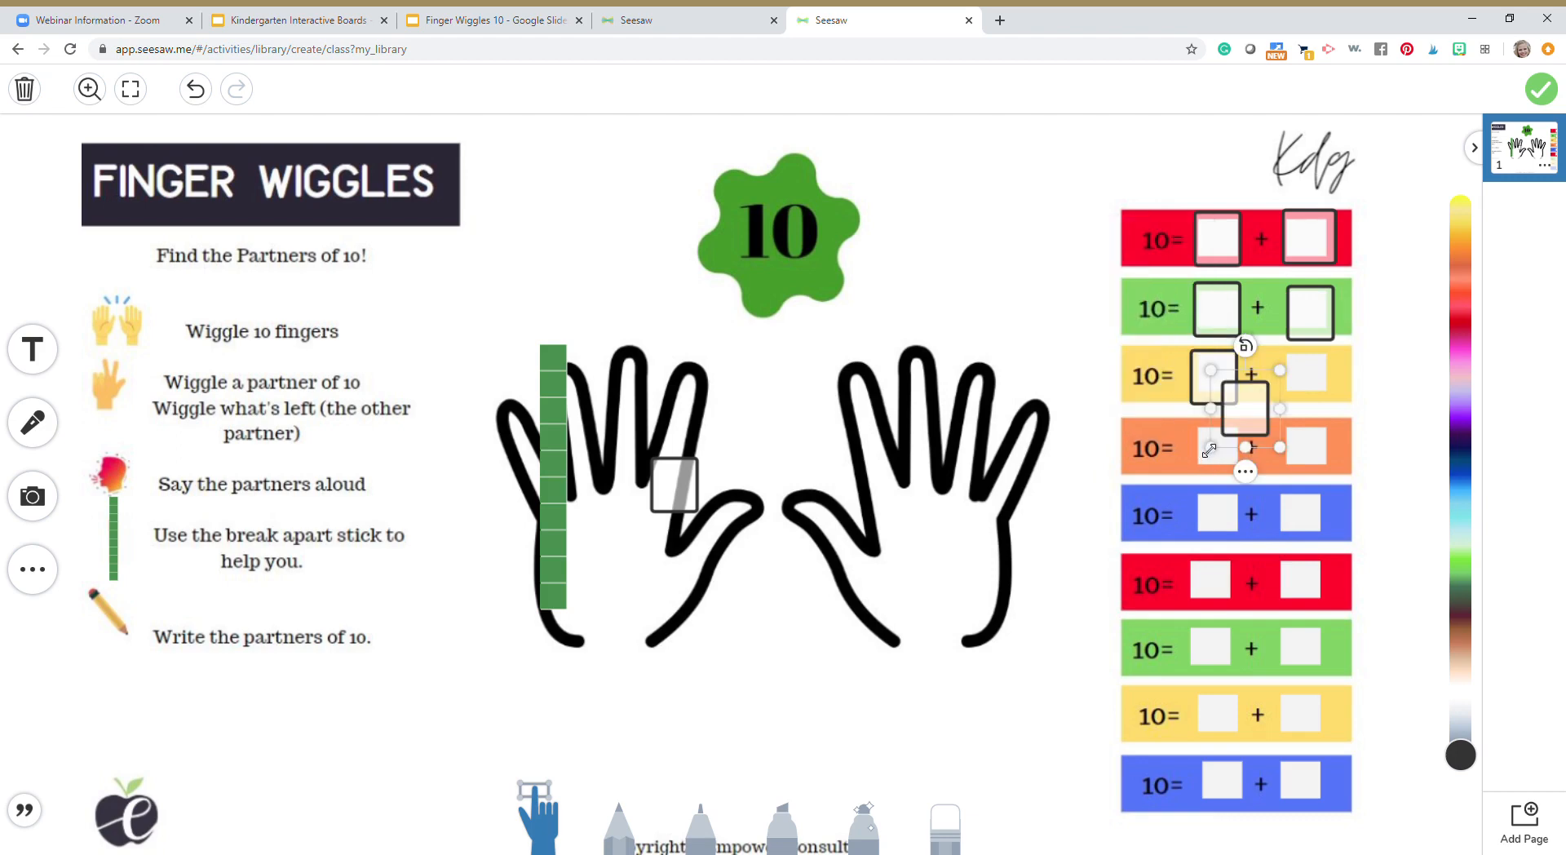
drag(1258, 432, 1323, 404)
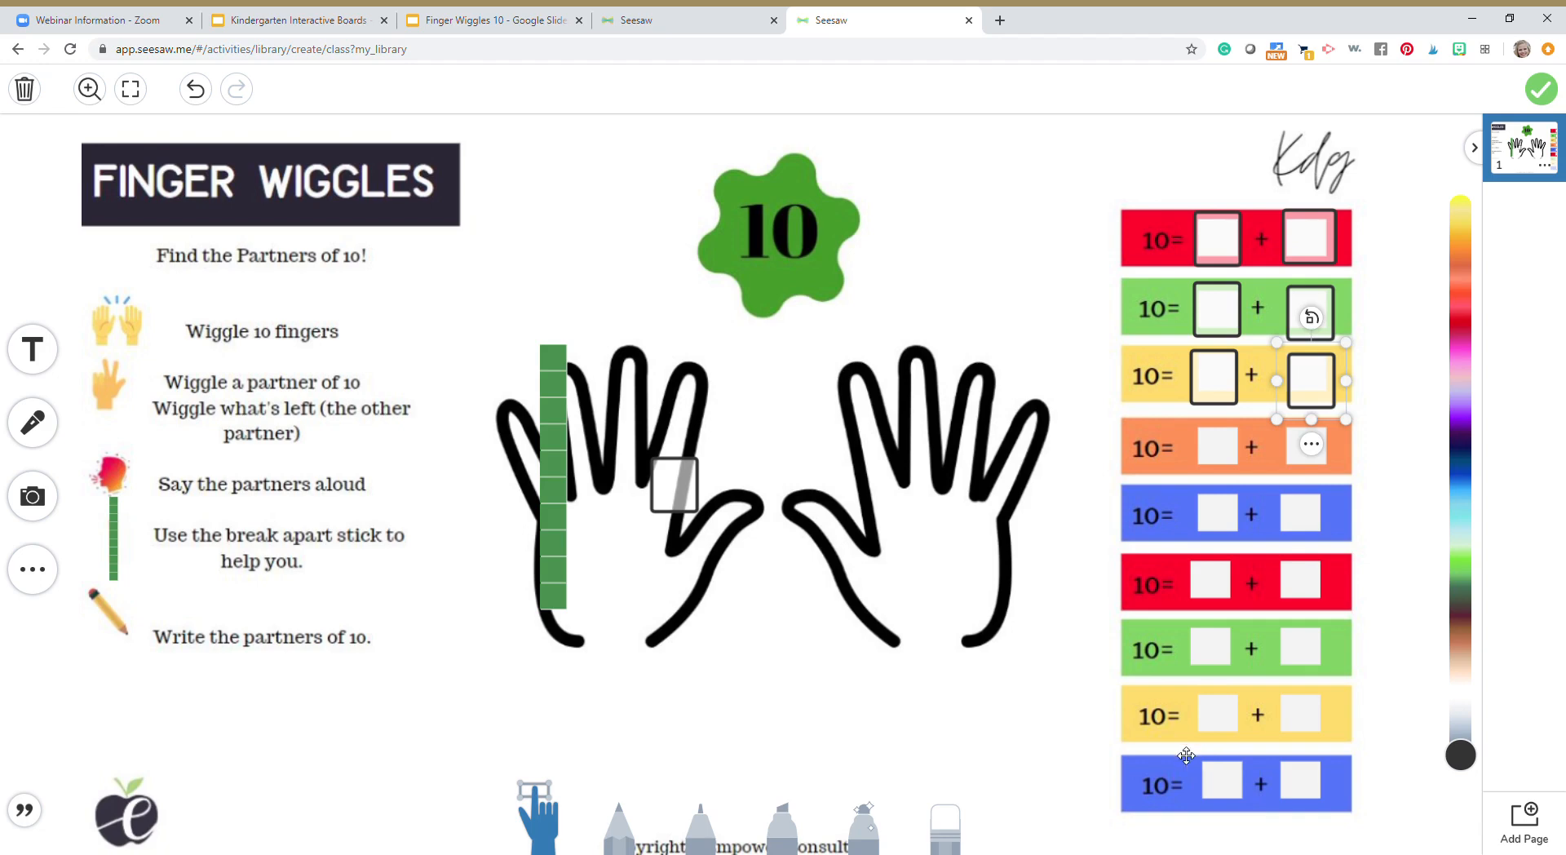
Move the spare text box from the left-hand outline onto the orange equation's first blank and finish the student template
drag(694, 490, 1233, 454)
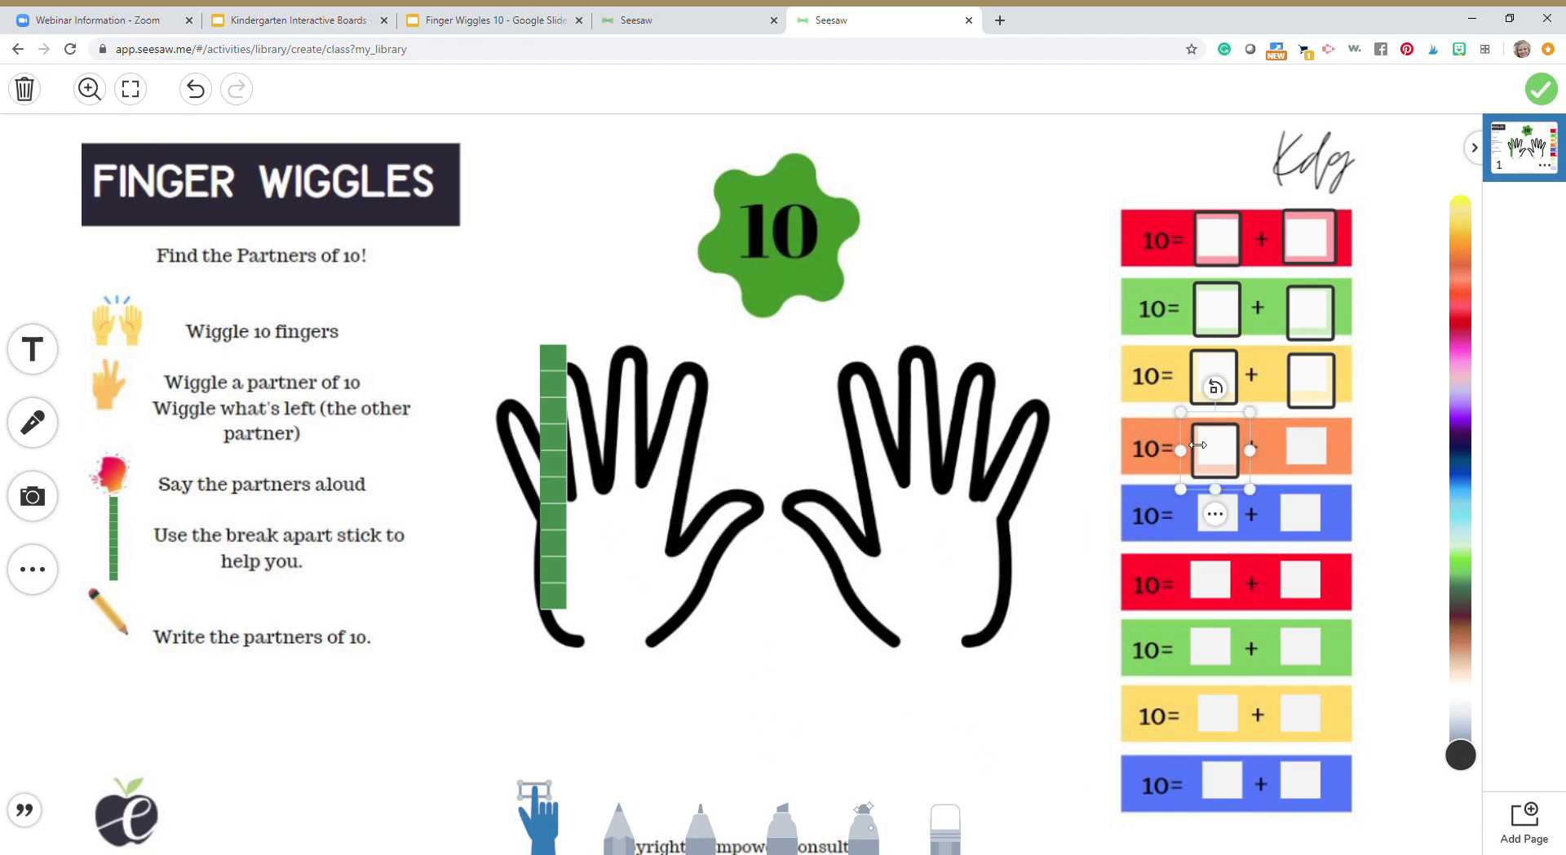
click(1542, 89)
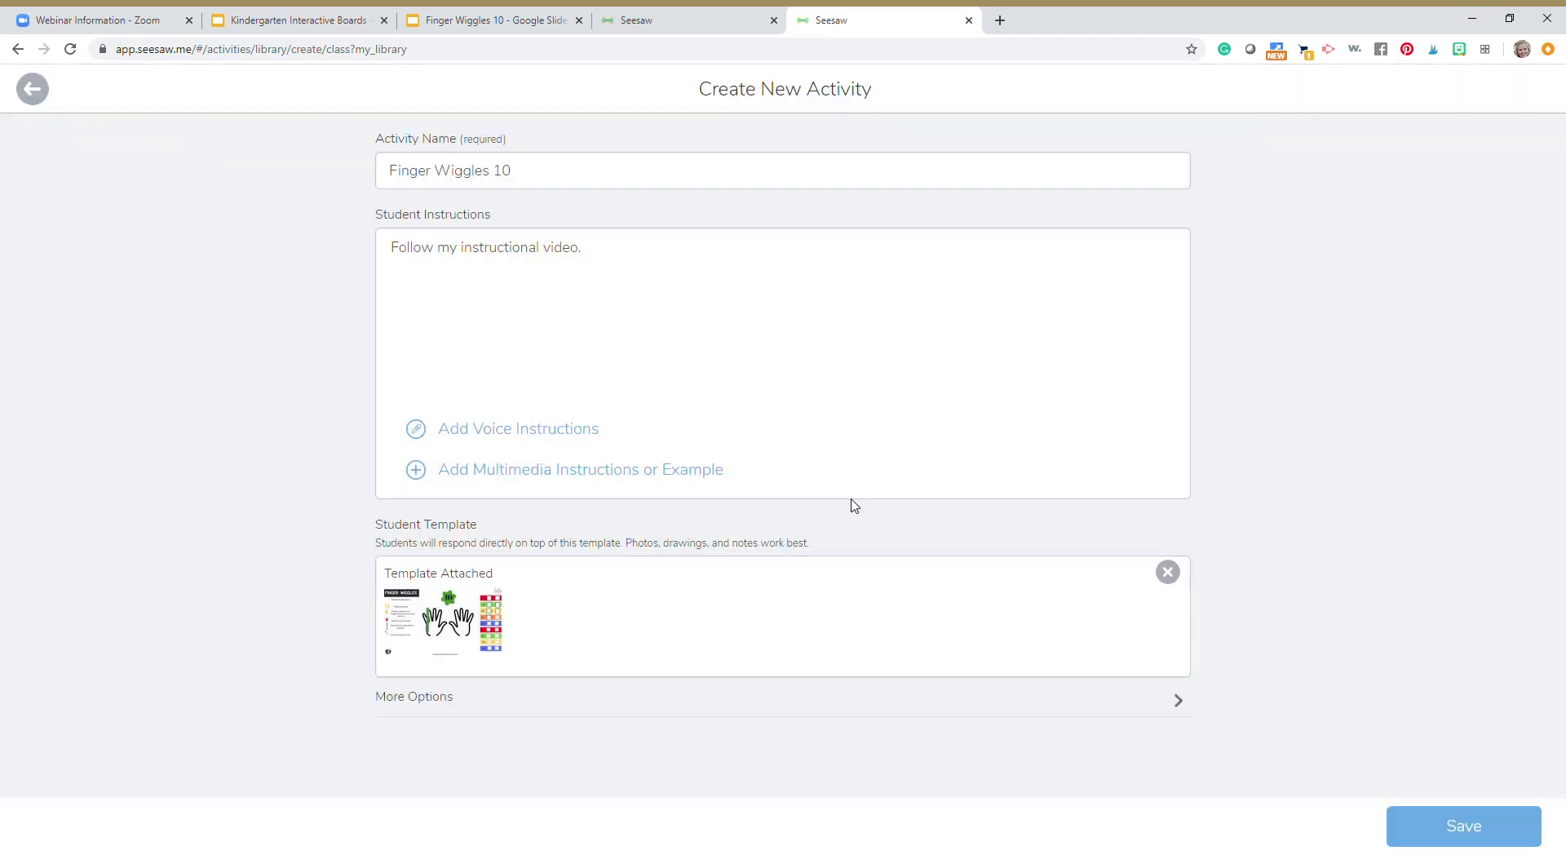
Attach the Finger Wiggles page from Google Drive as the activity's multimedia instructions or example
click(693, 484)
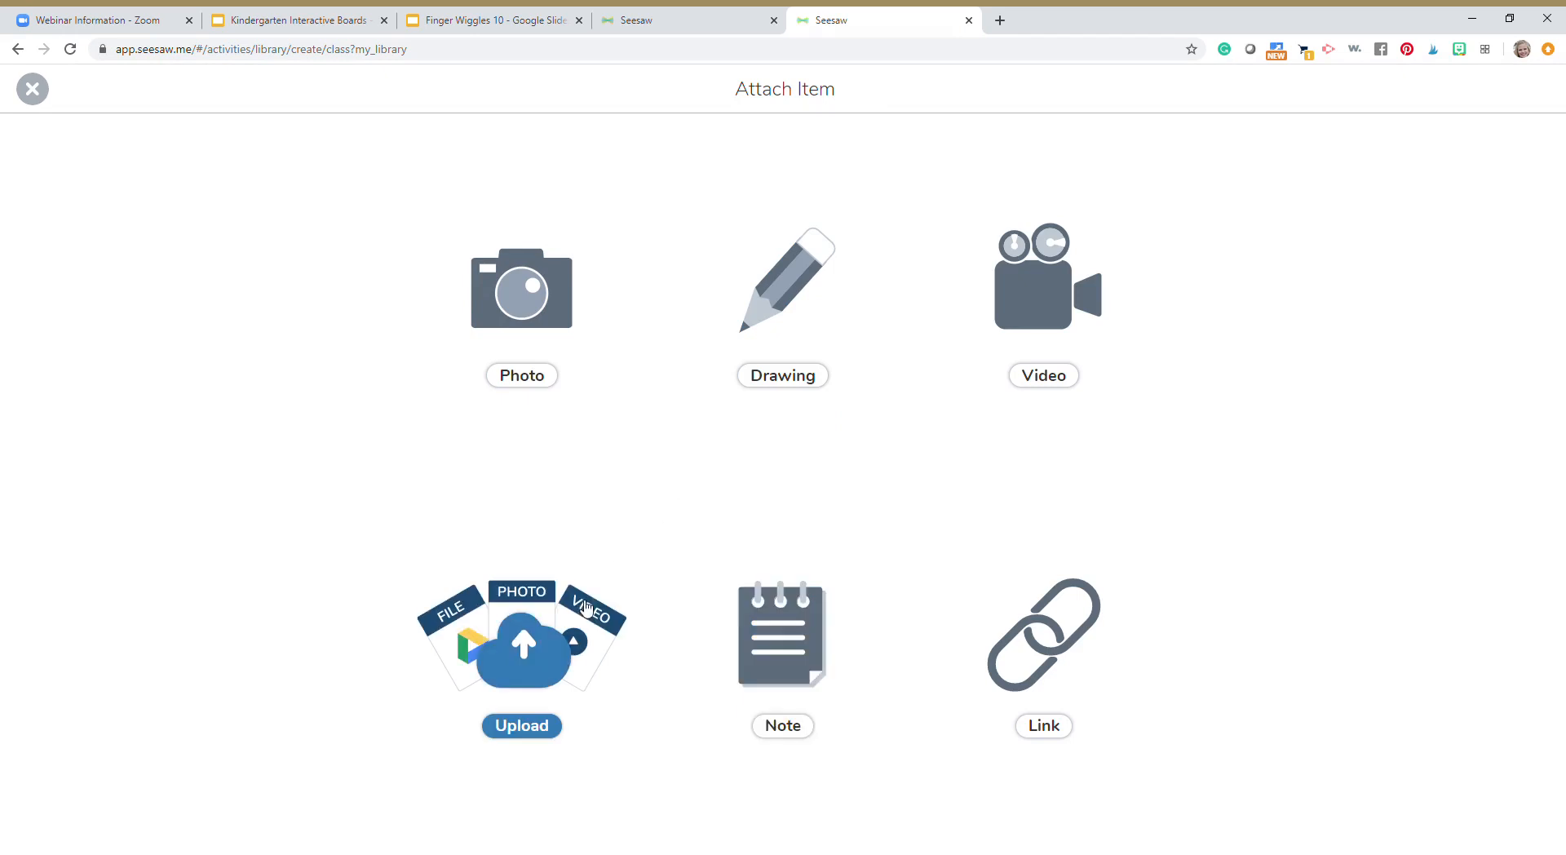
click(538, 652)
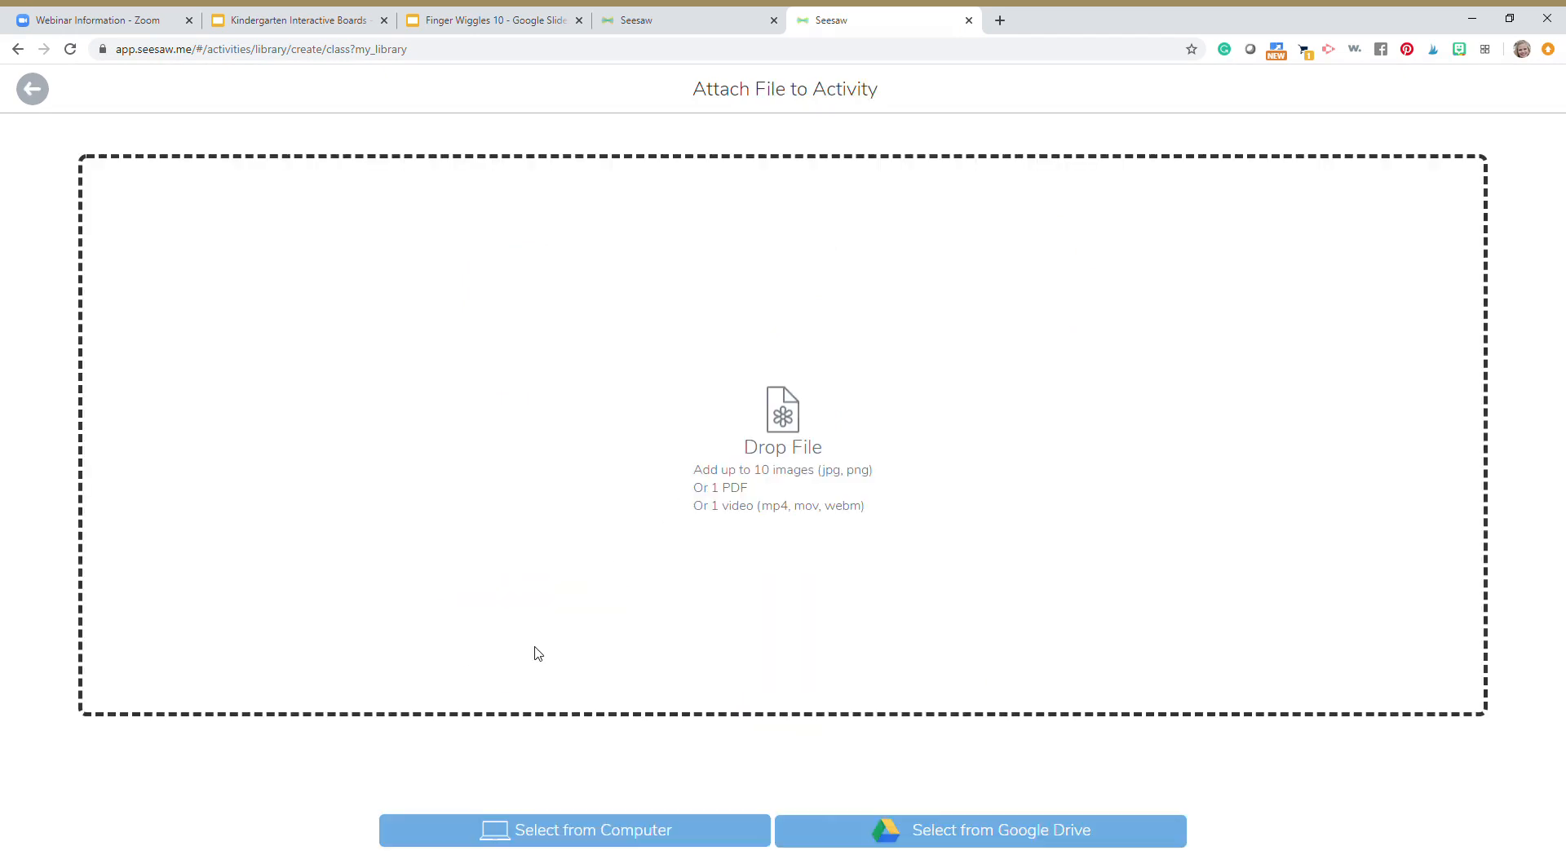
click(971, 845)
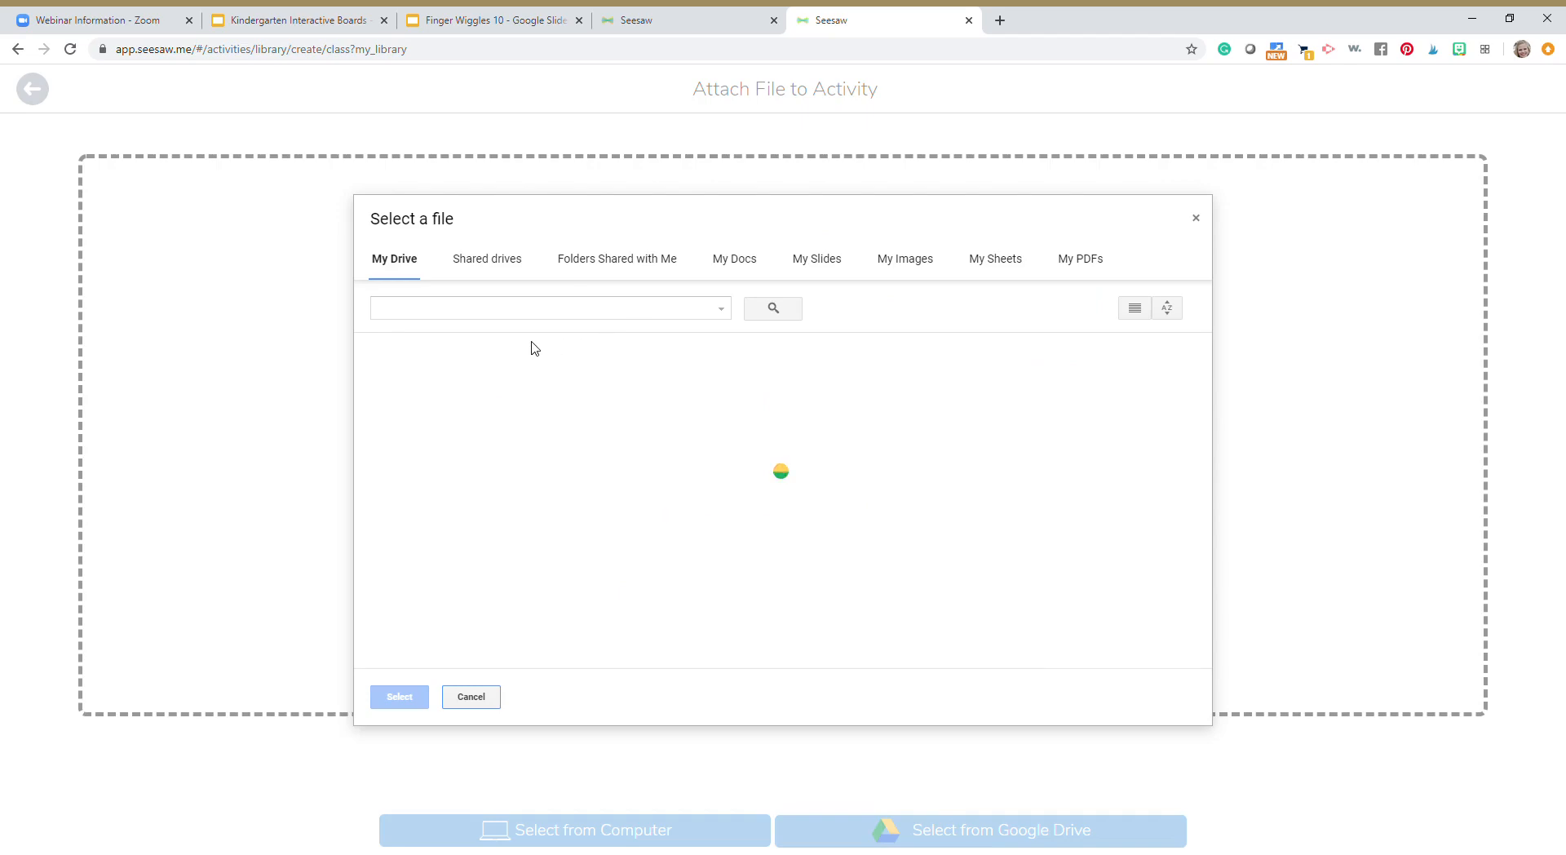
click(461, 456)
click(418, 699)
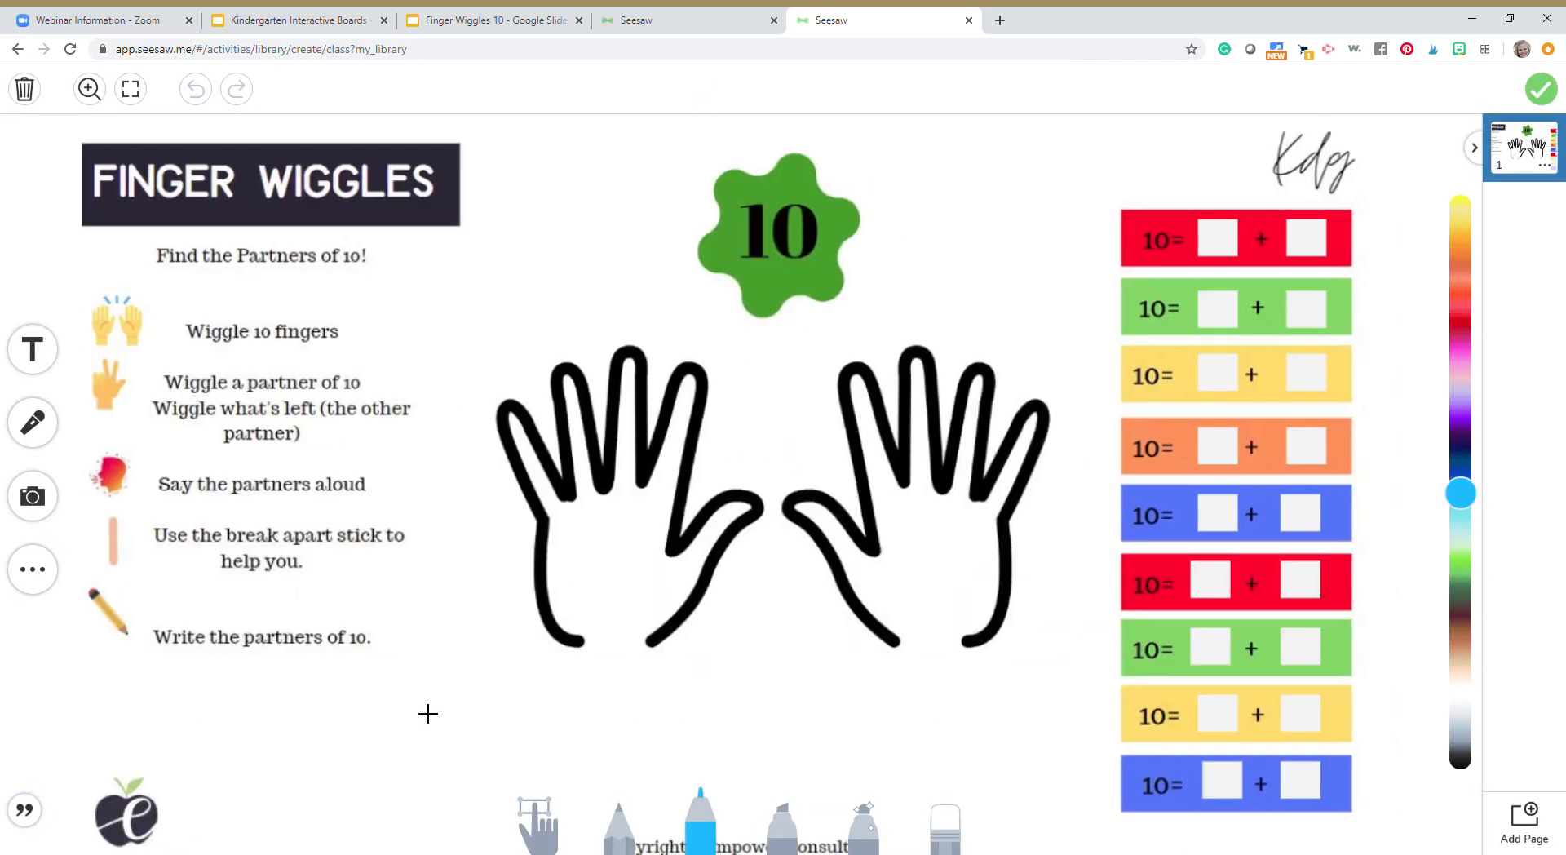
Insert the green ten-unit rod shape and place it beside the outer edge of the left-hand outline
click(32, 569)
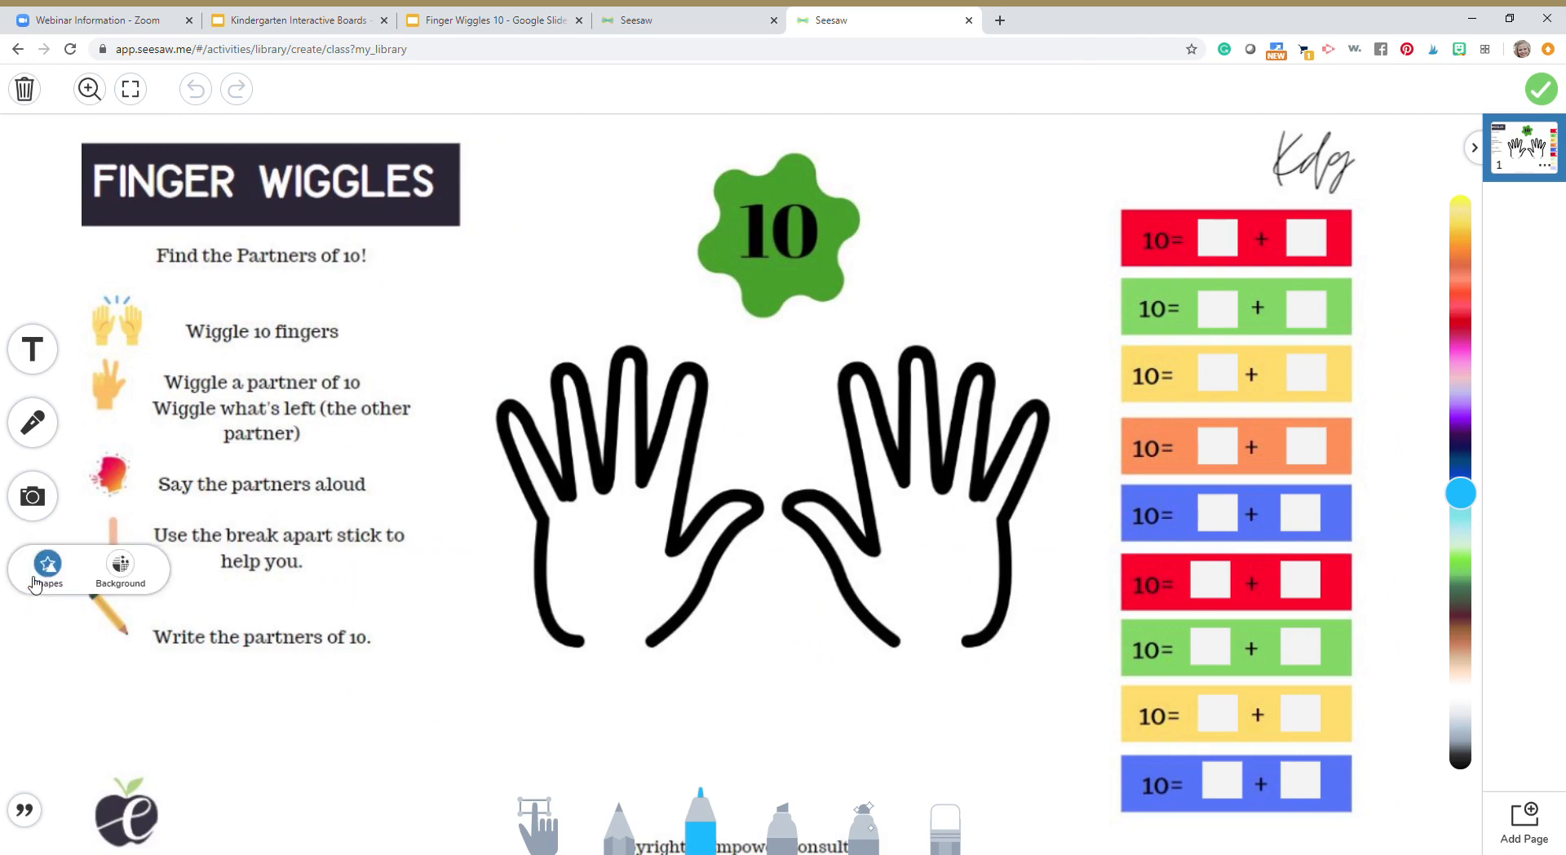
click(43, 577)
scroll(538, 686, down, 3)
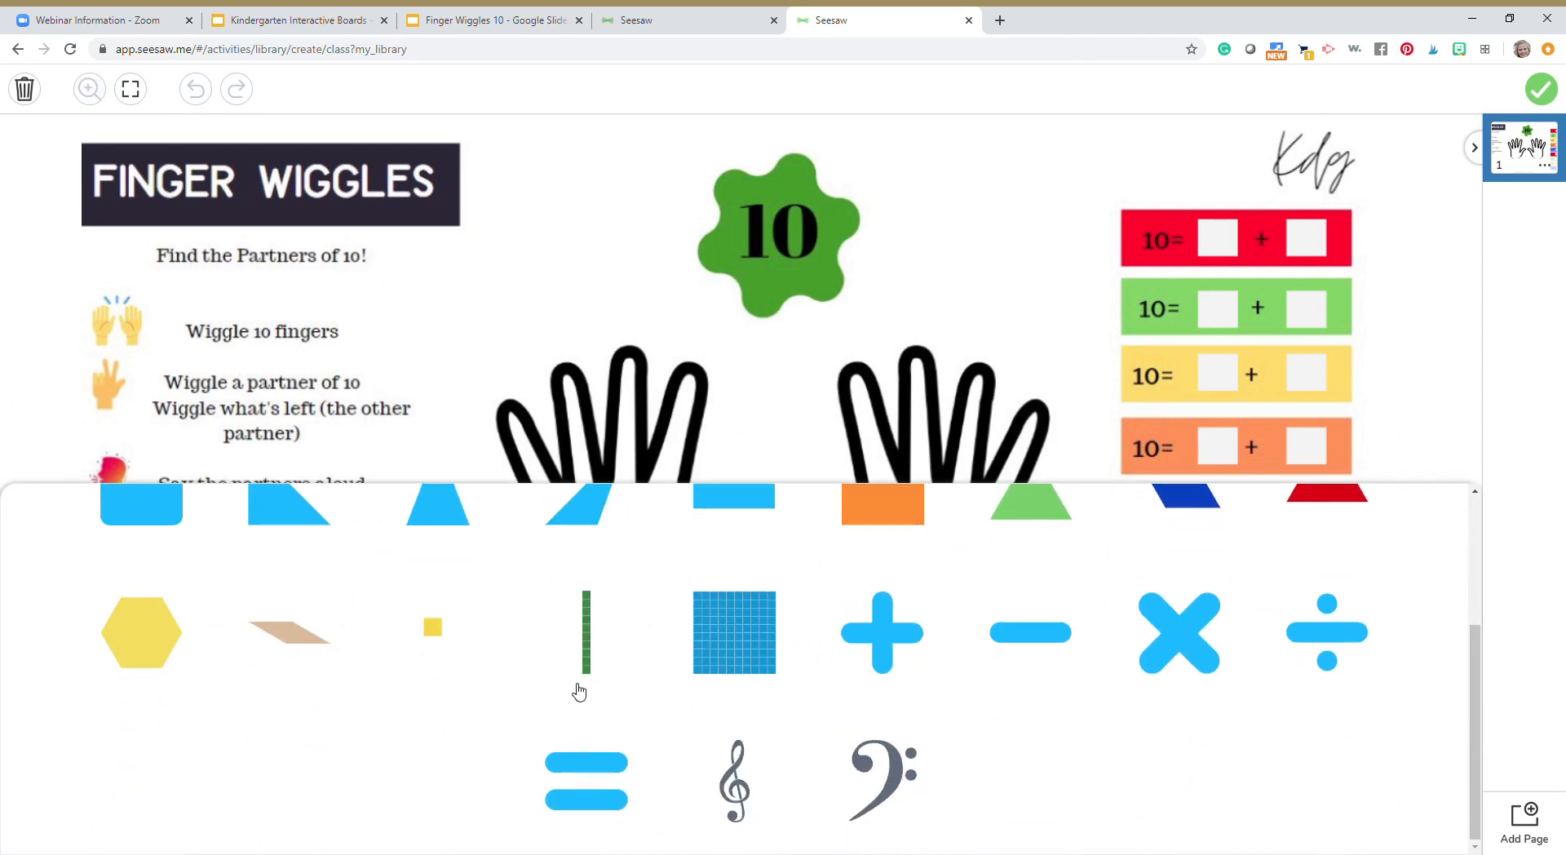
click(587, 632)
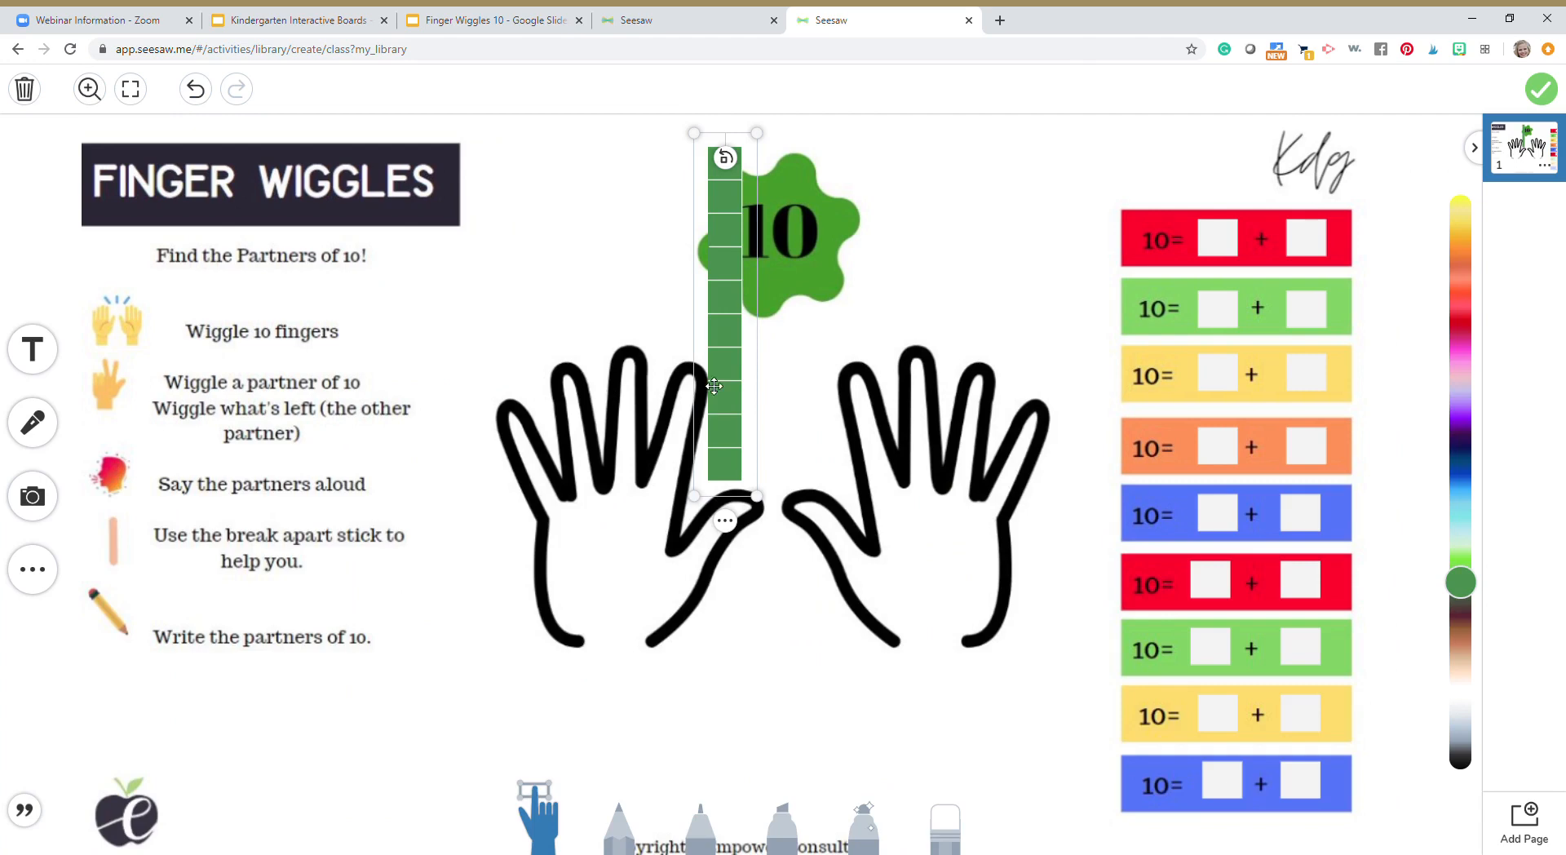
drag(616, 469, 490, 584)
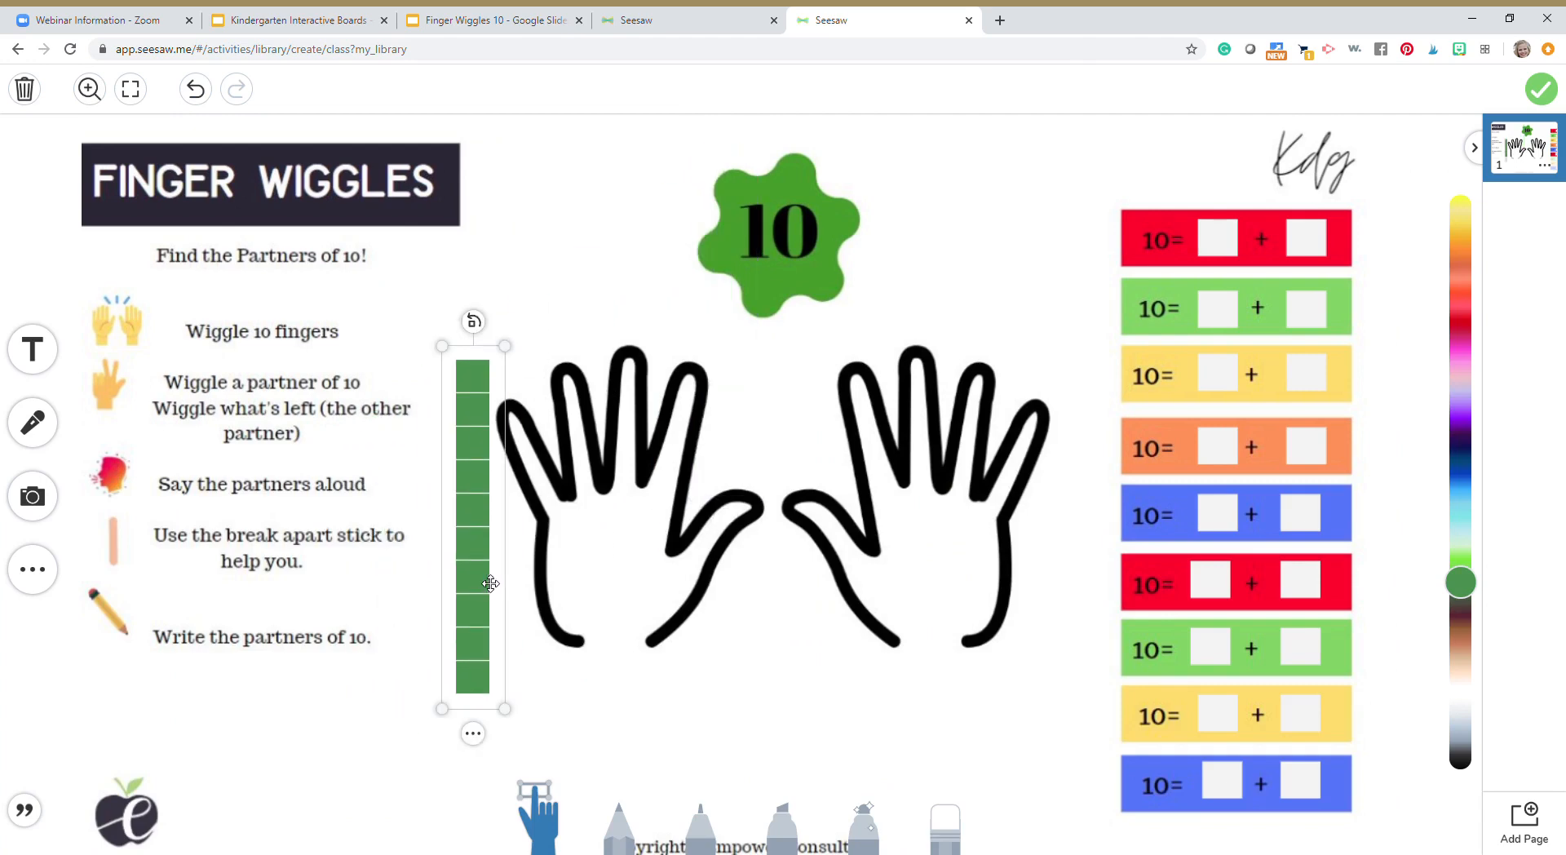
Paste a copy of the green rod, fit it small over the break apart stick picture, and lock it
key(ctrl+v)
drag(816, 482, 129, 573)
click(191, 602)
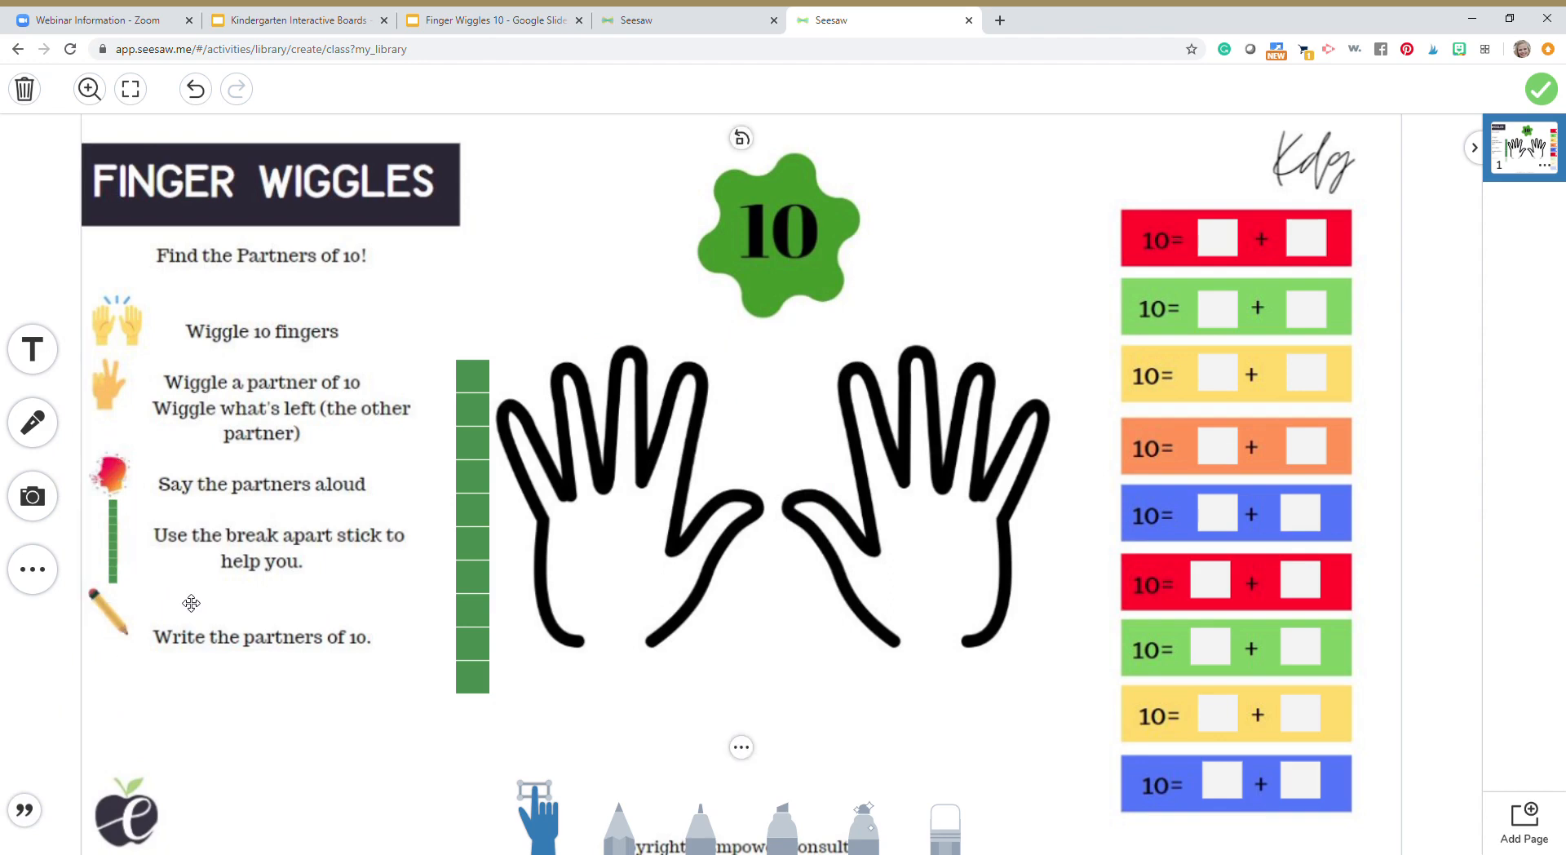
right_click(119, 548)
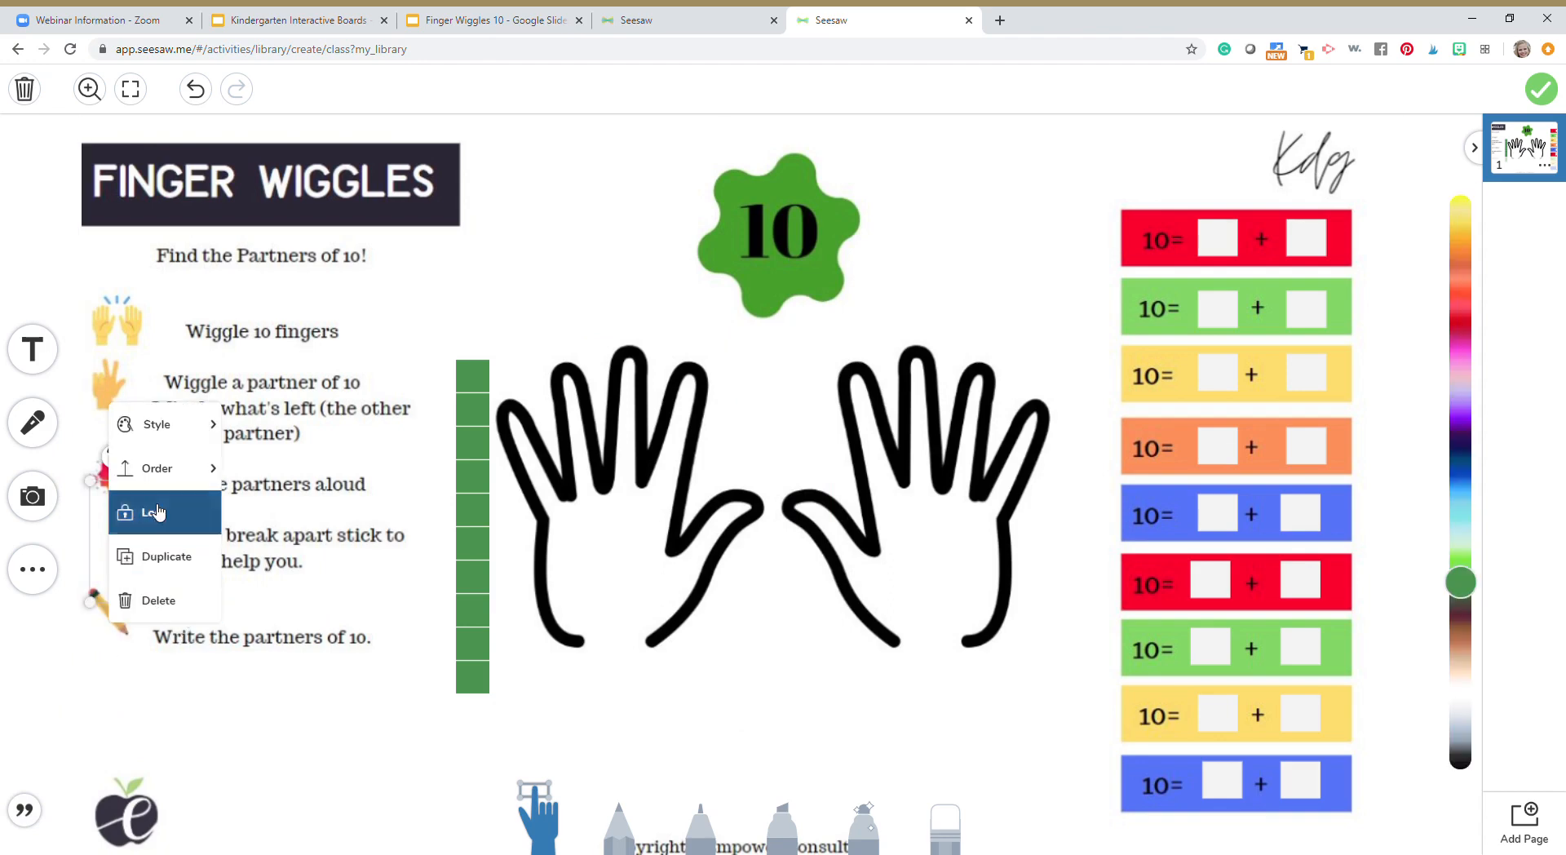
click(135, 512)
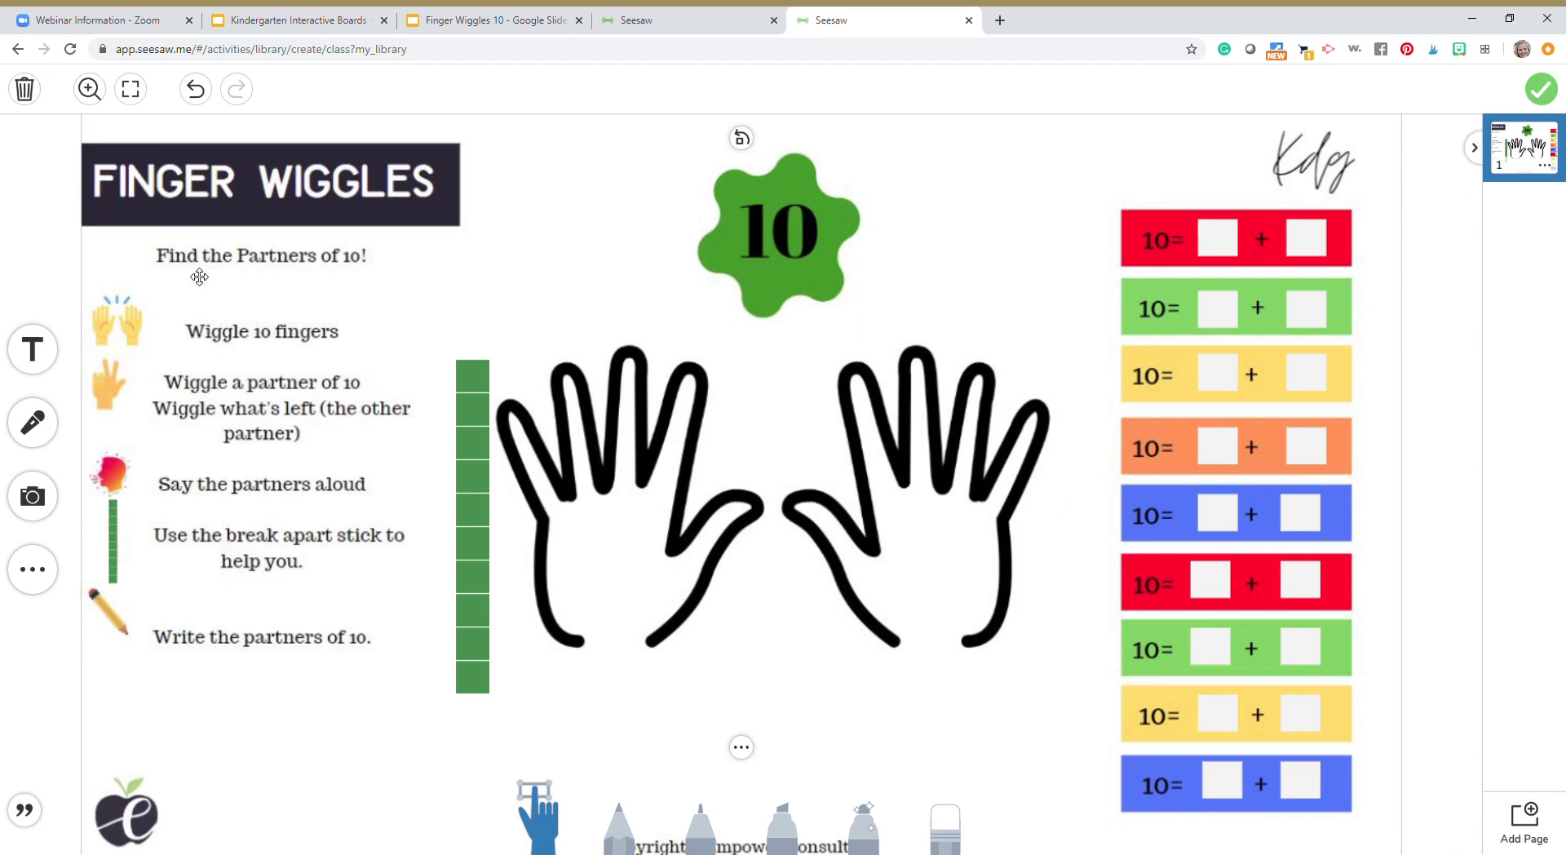
Add an empty text label to the example page, narrow it, and place it over the red equation's first blank
click(33, 349)
drag(627, 328, 839, 328)
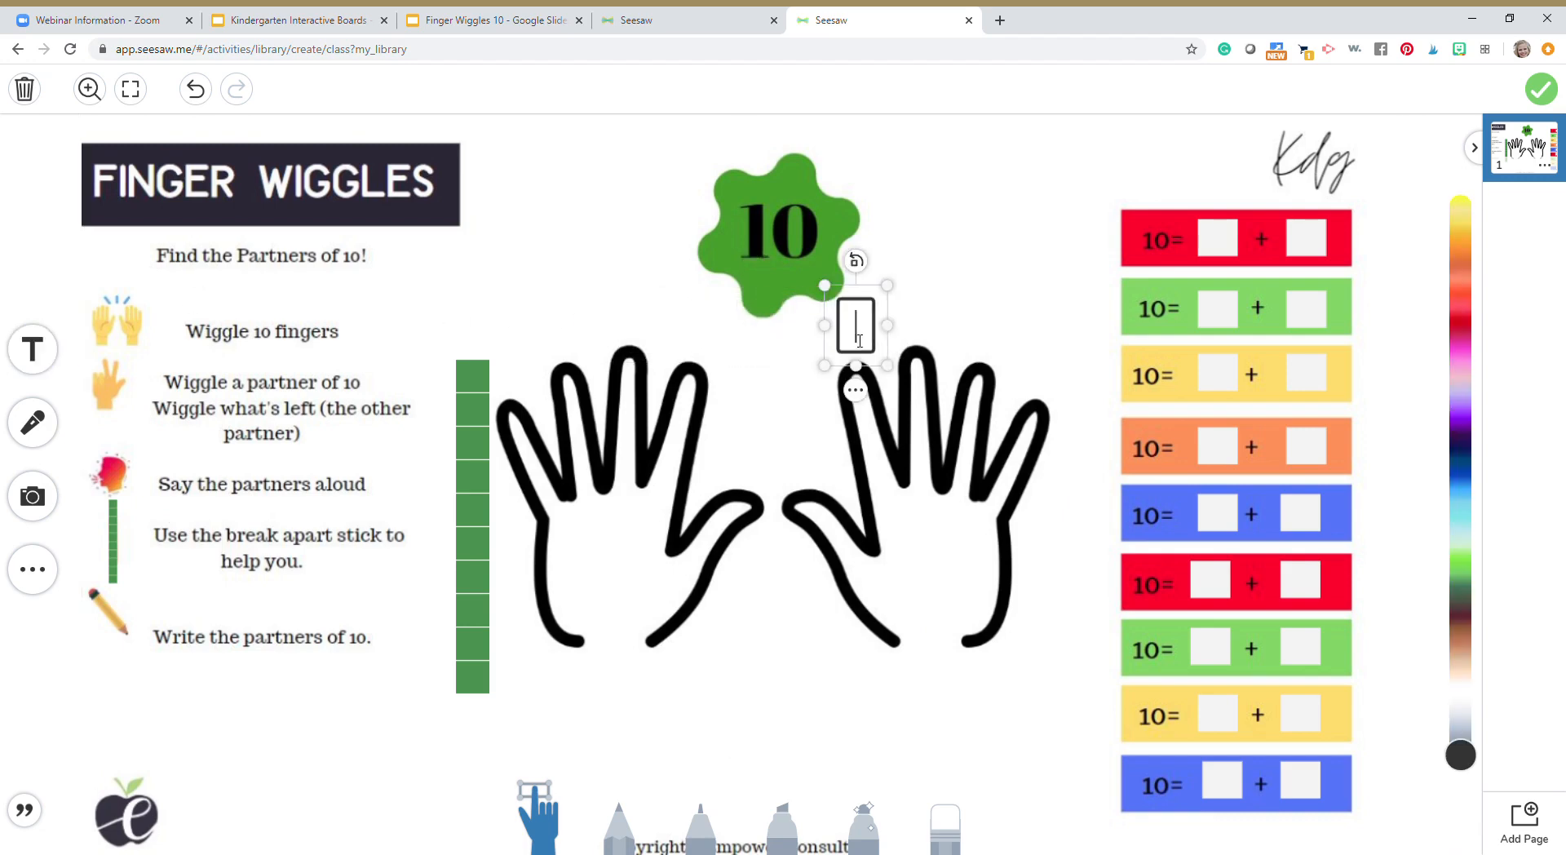
click(862, 294)
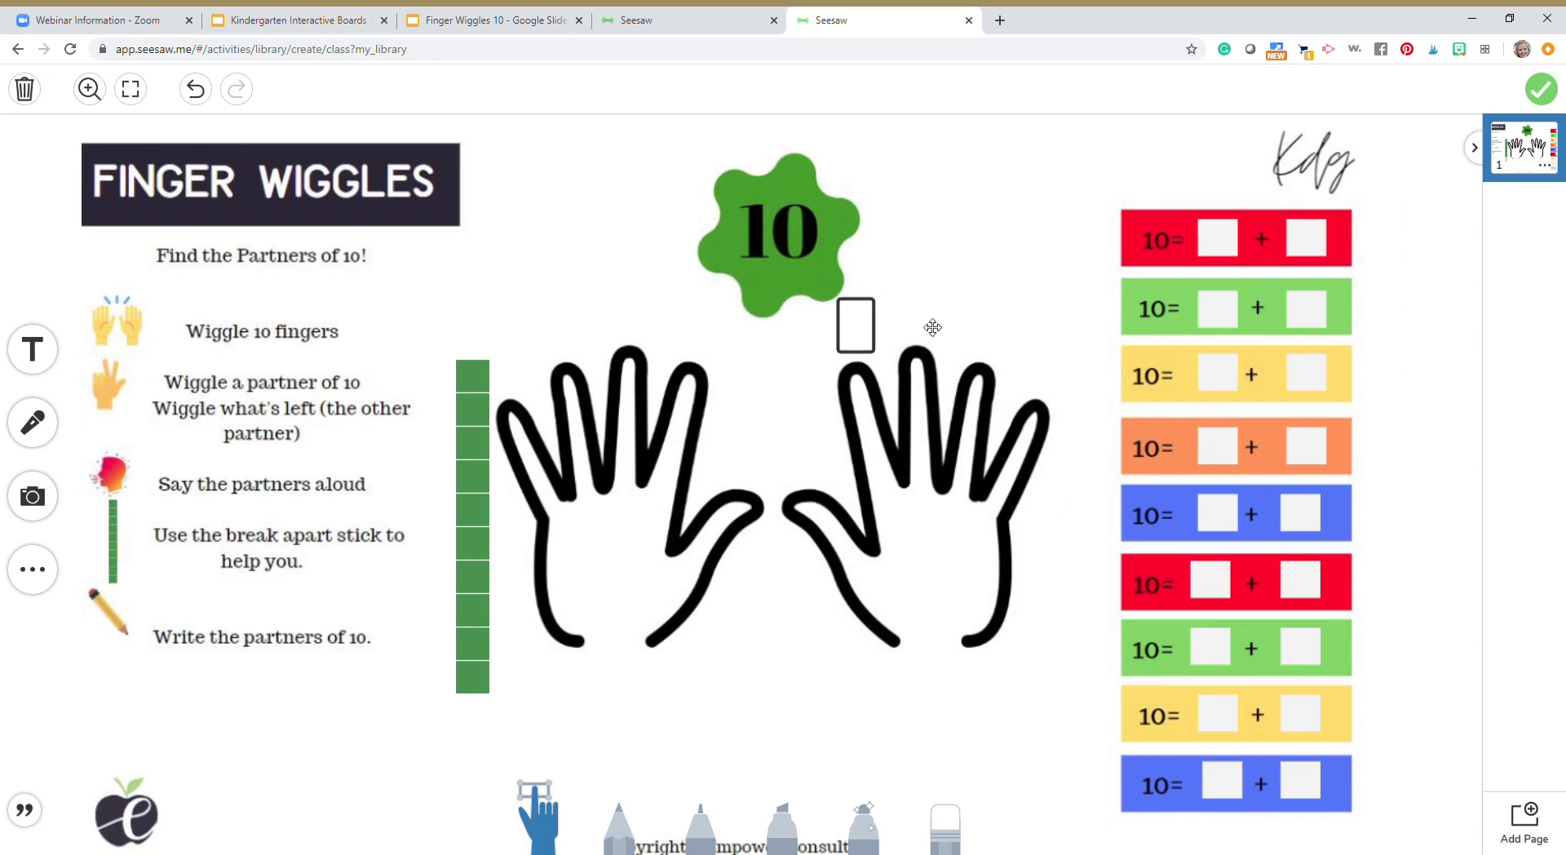
drag(872, 343, 1237, 250)
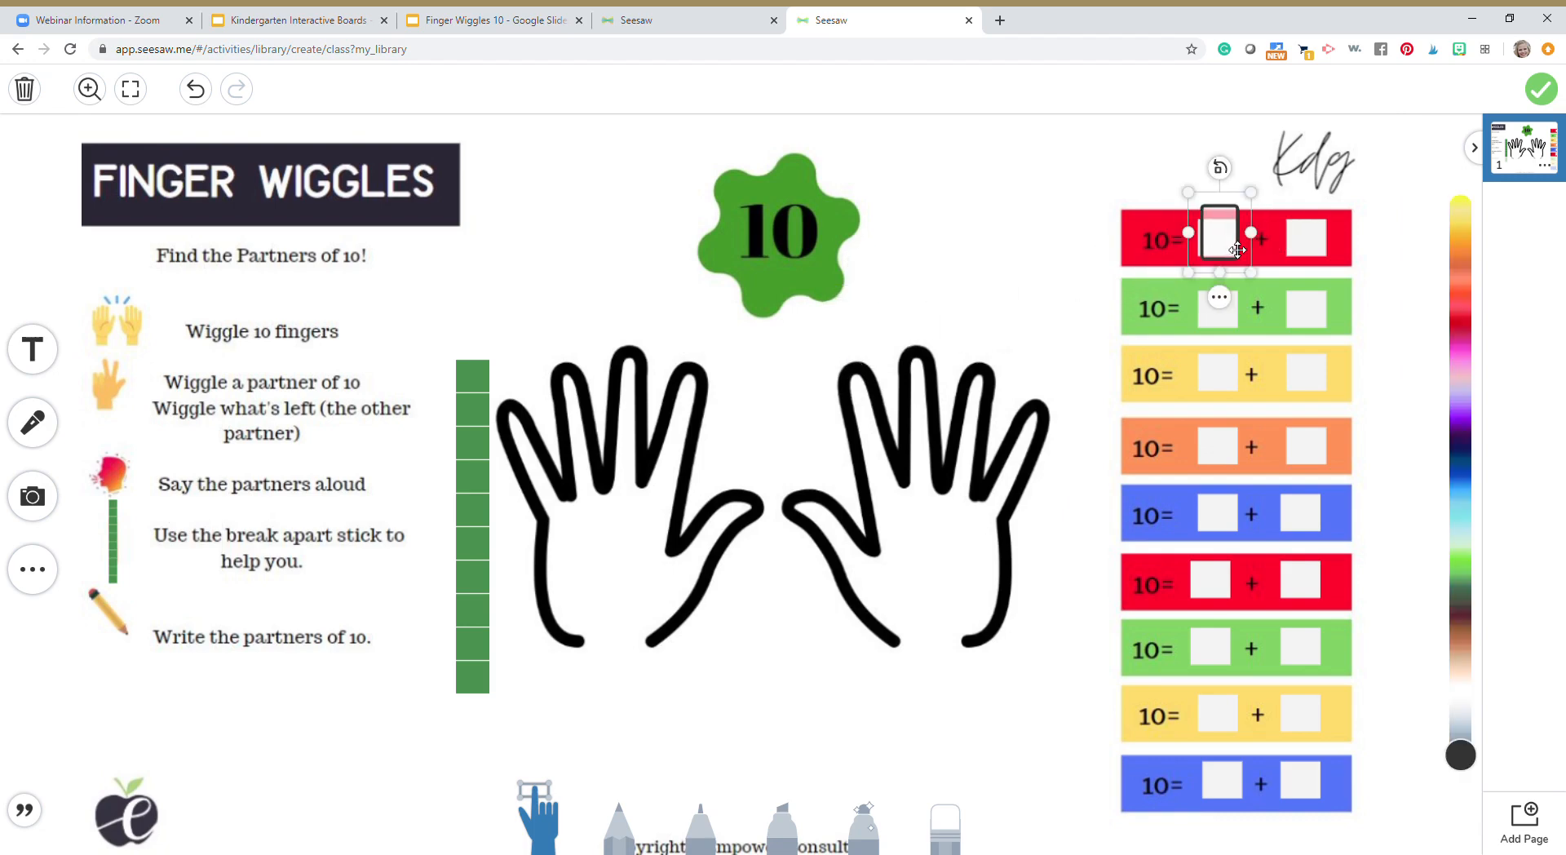
Duplicate the narrow text box onto the red equation's second blank and the upper green equation's first blank
click(1220, 297)
click(1179, 437)
click(1251, 329)
click(1183, 461)
drag(1289, 302, 1219, 313)
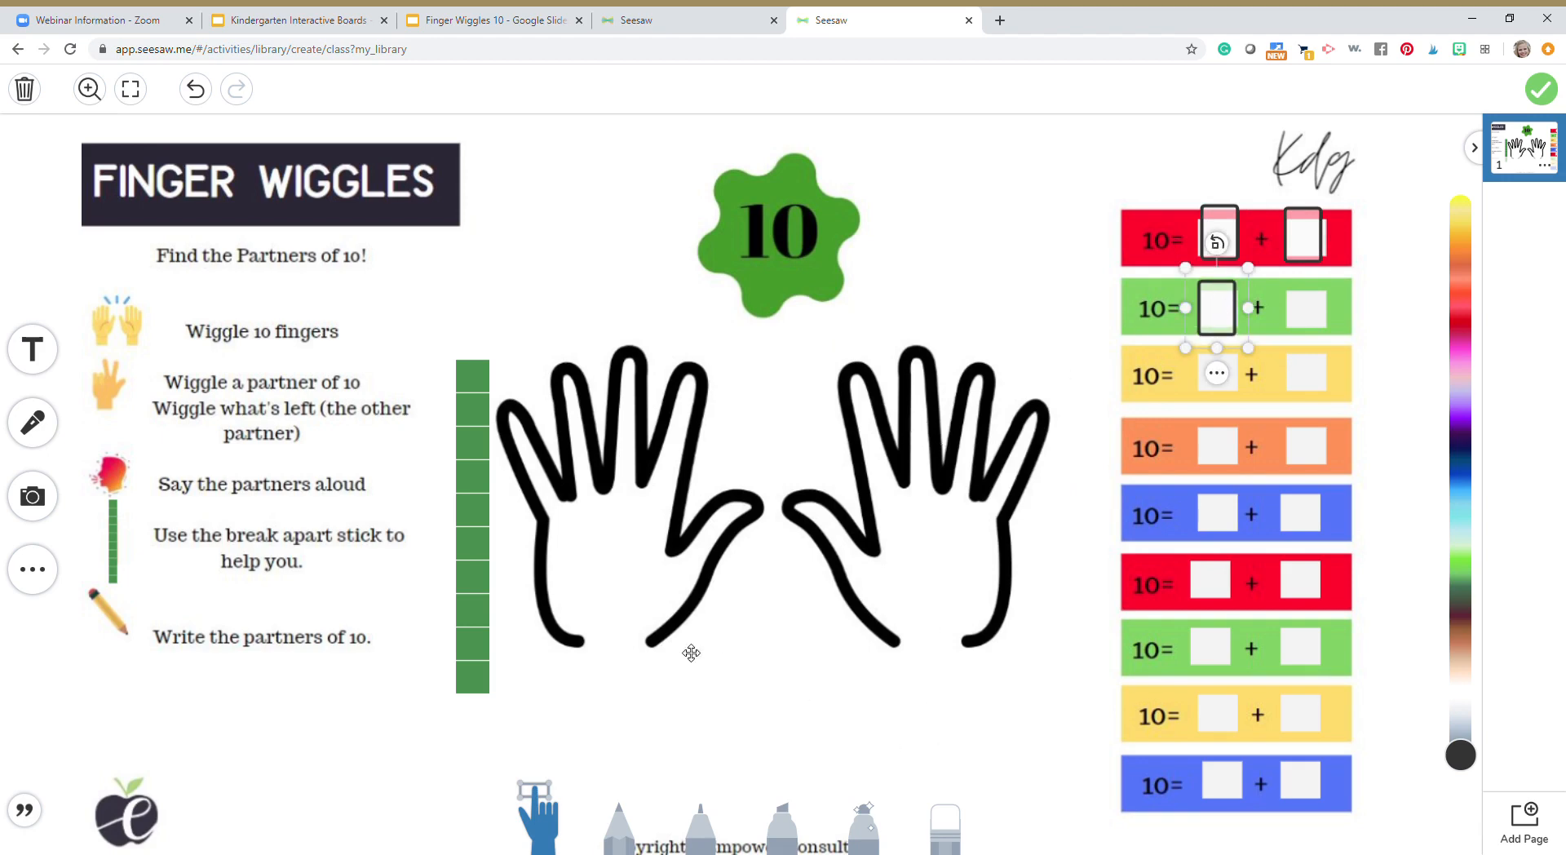
Deselect the text box and start a voice recording over the example page
click(771, 388)
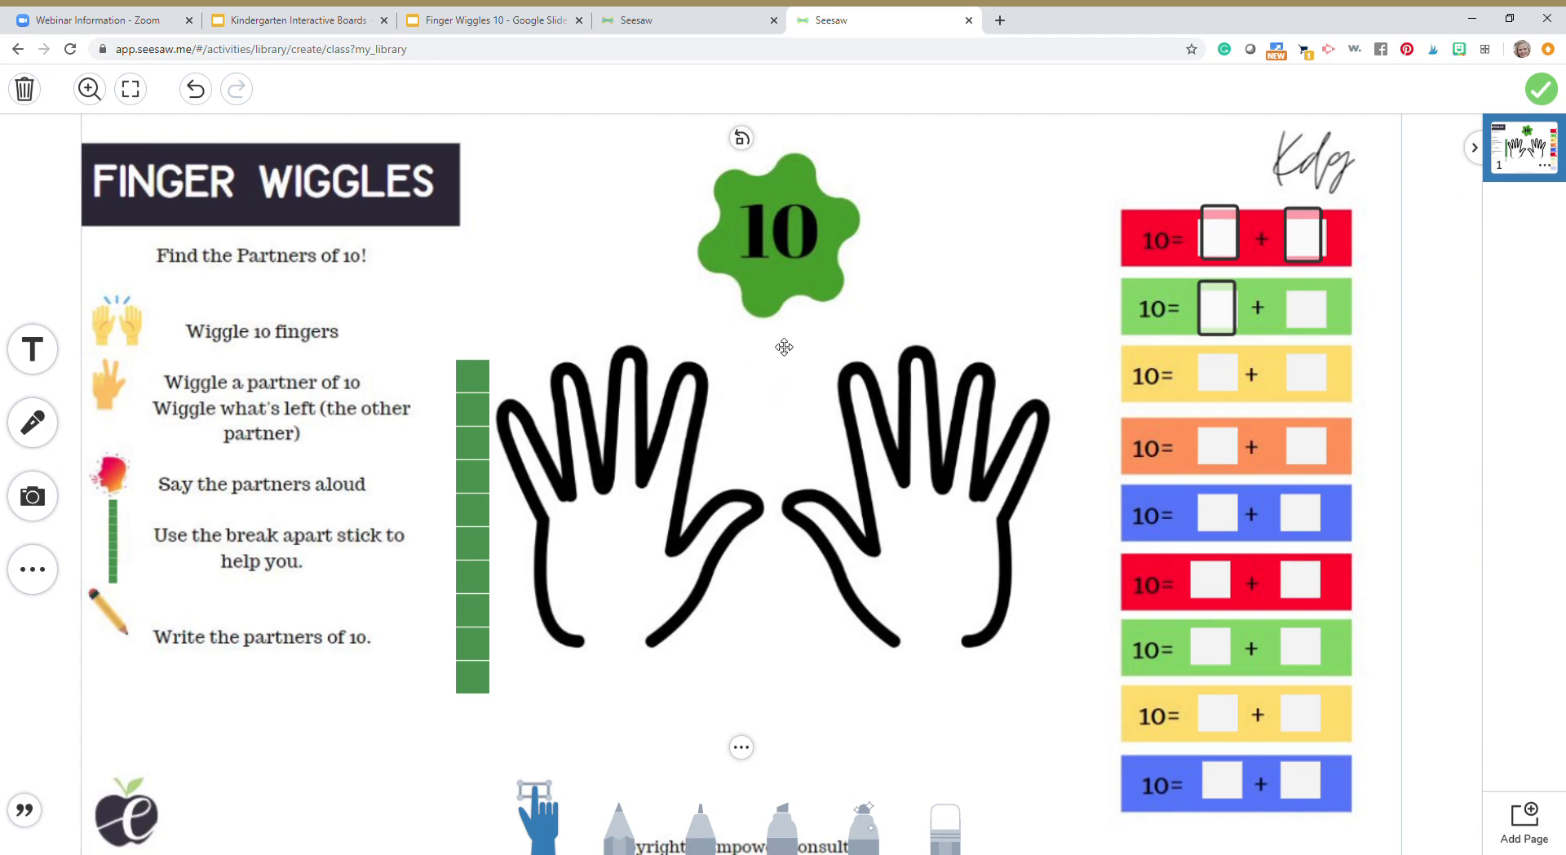
click(32, 422)
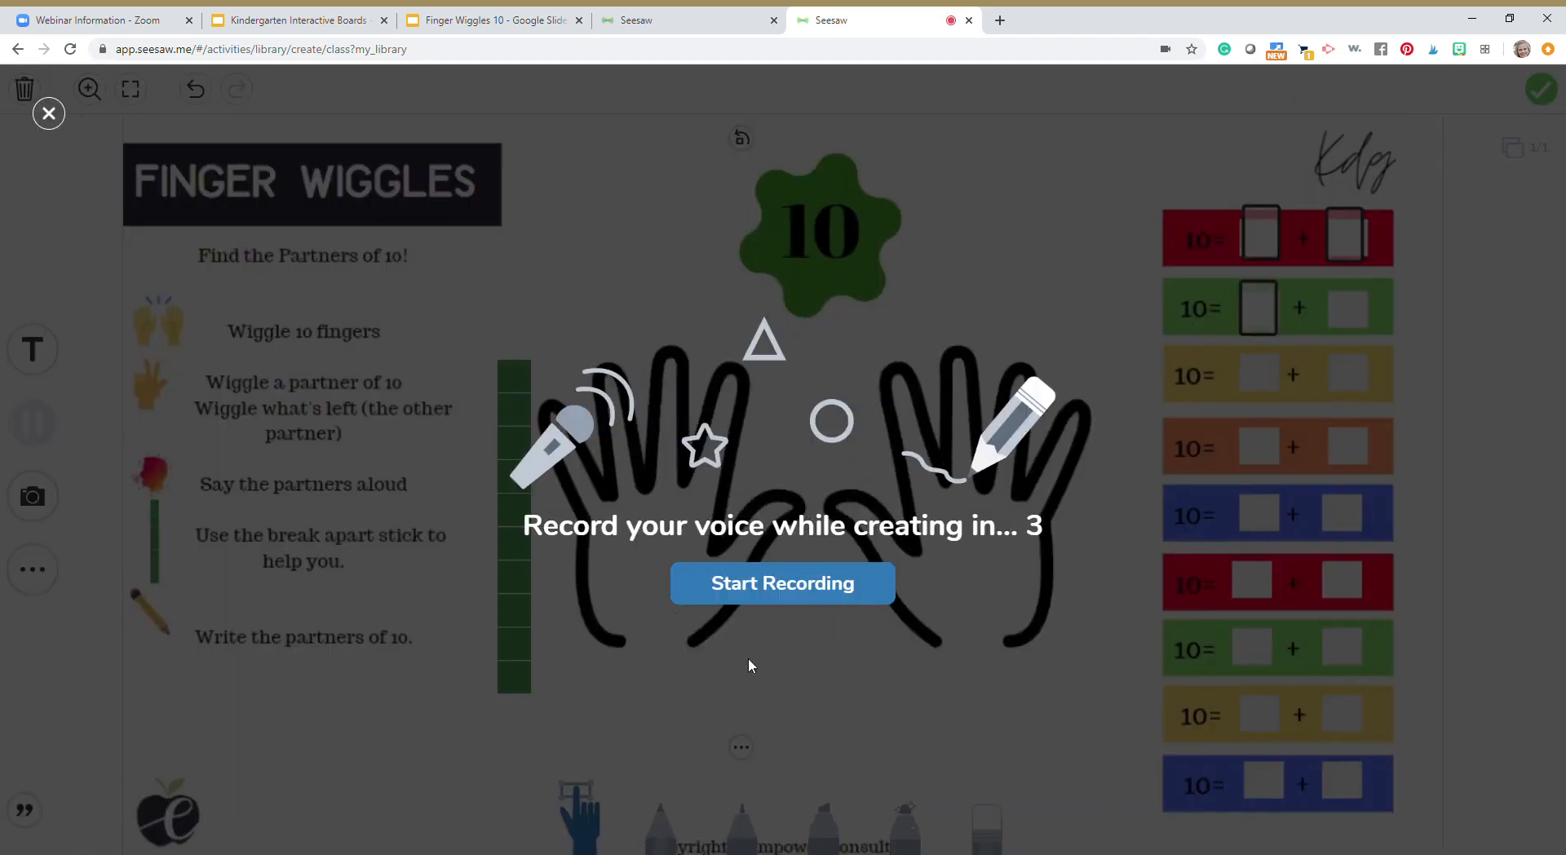
Begin the voice recording and move the green rod over the left hand drawing's ring finger
click(842, 602)
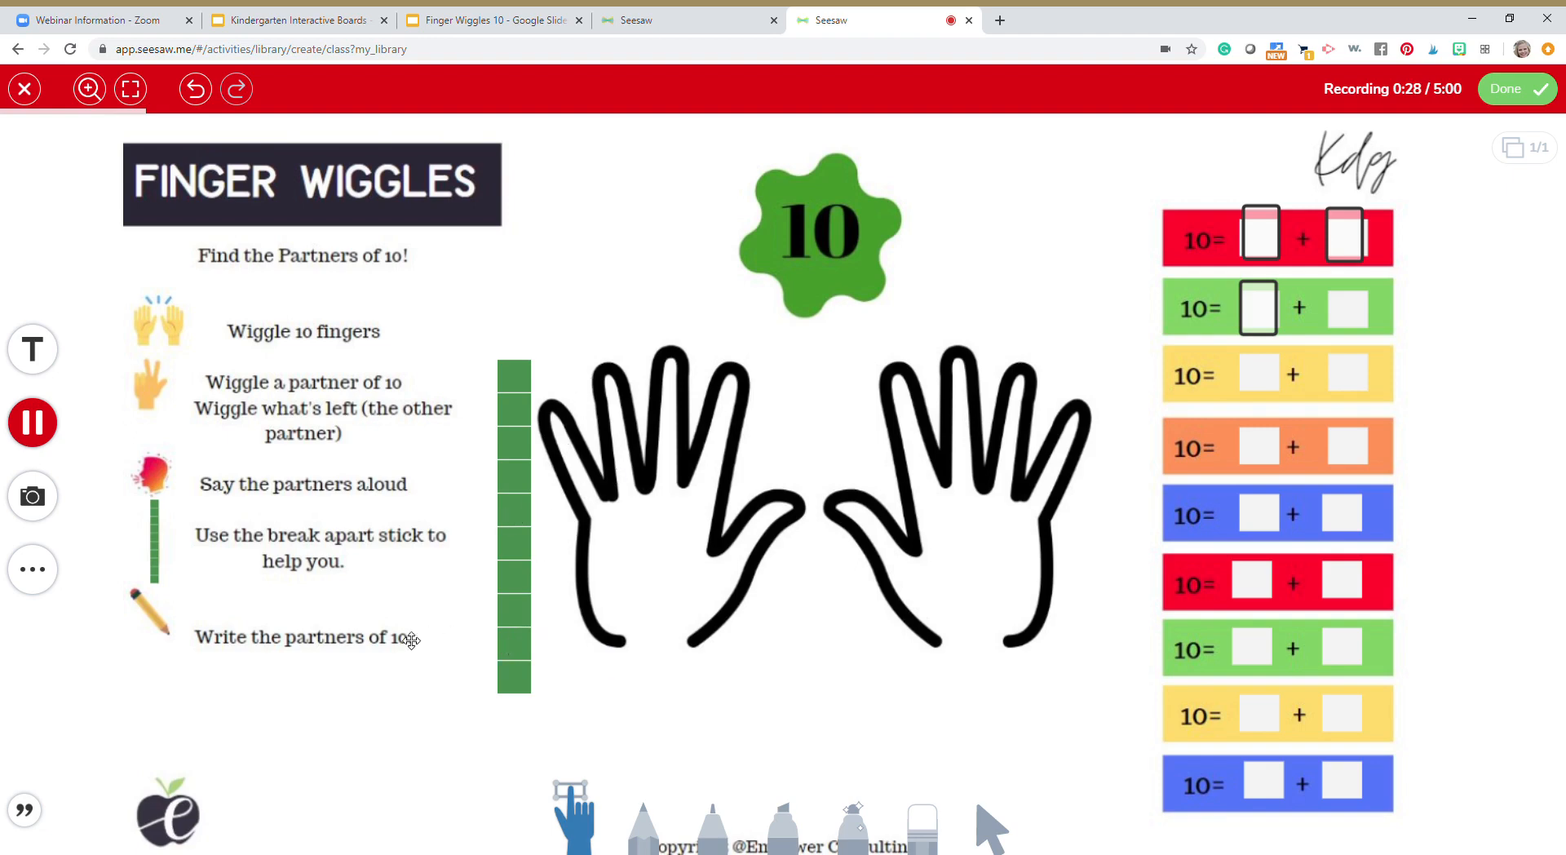
drag(534, 668, 626, 630)
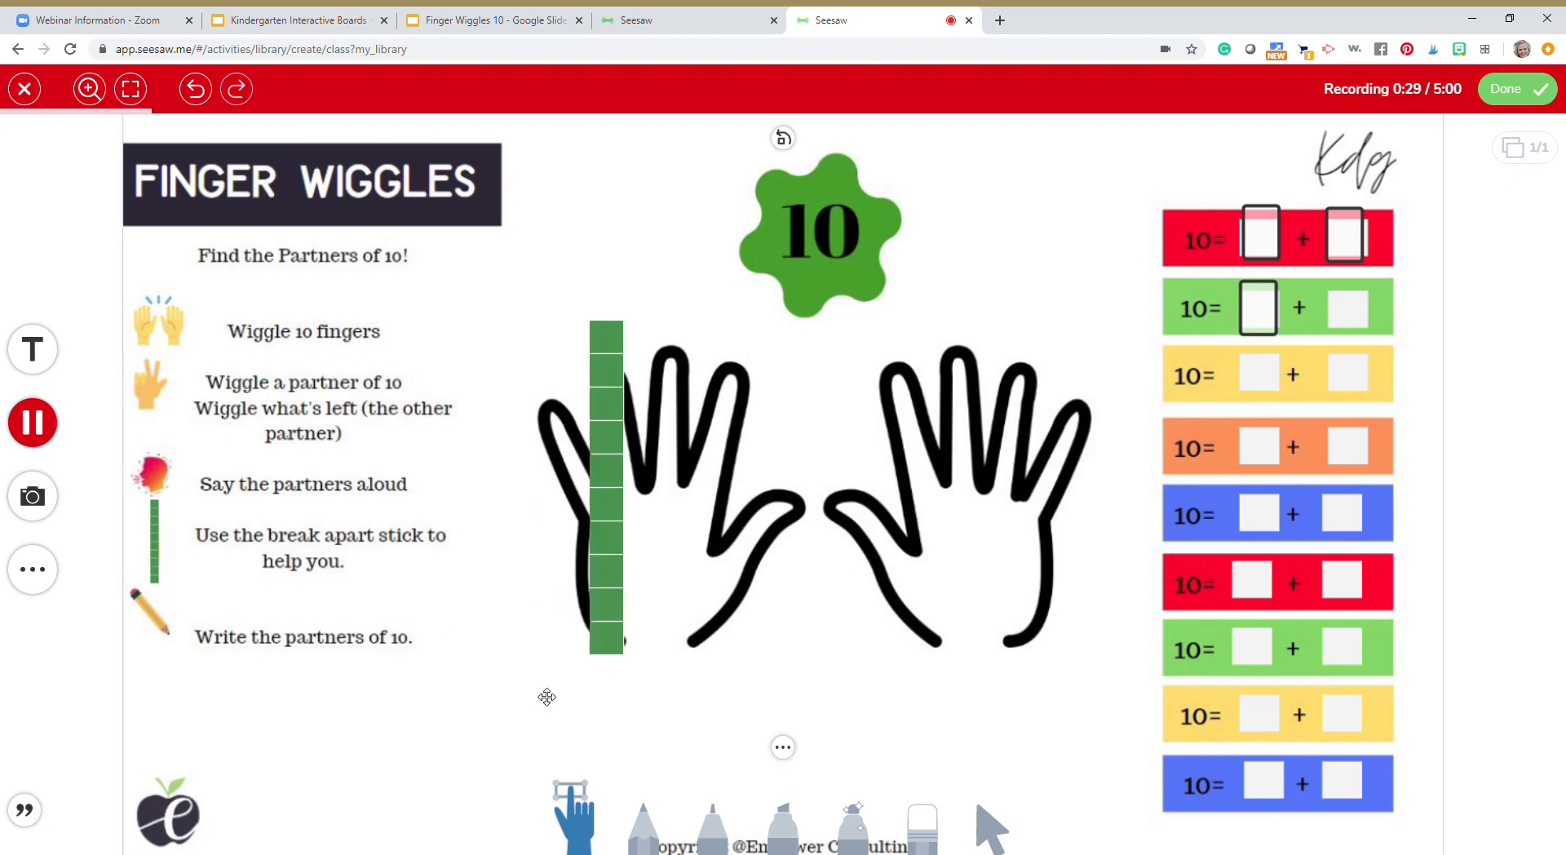
click(590, 632)
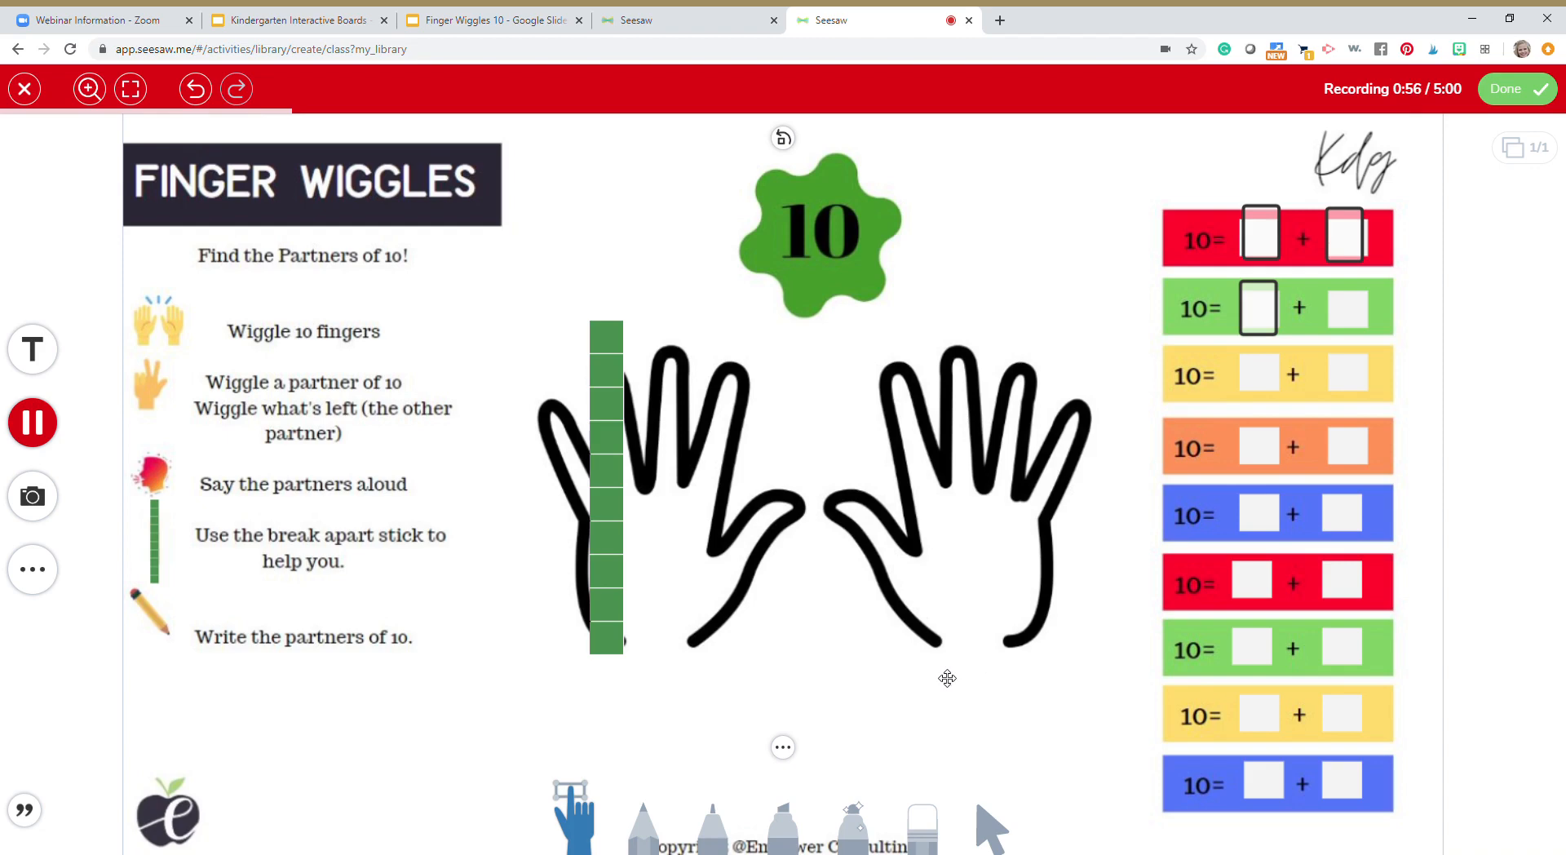
Handwrite 1 and 9 with the pencil in the red equation's two blanks and return to the move tool
click(1278, 251)
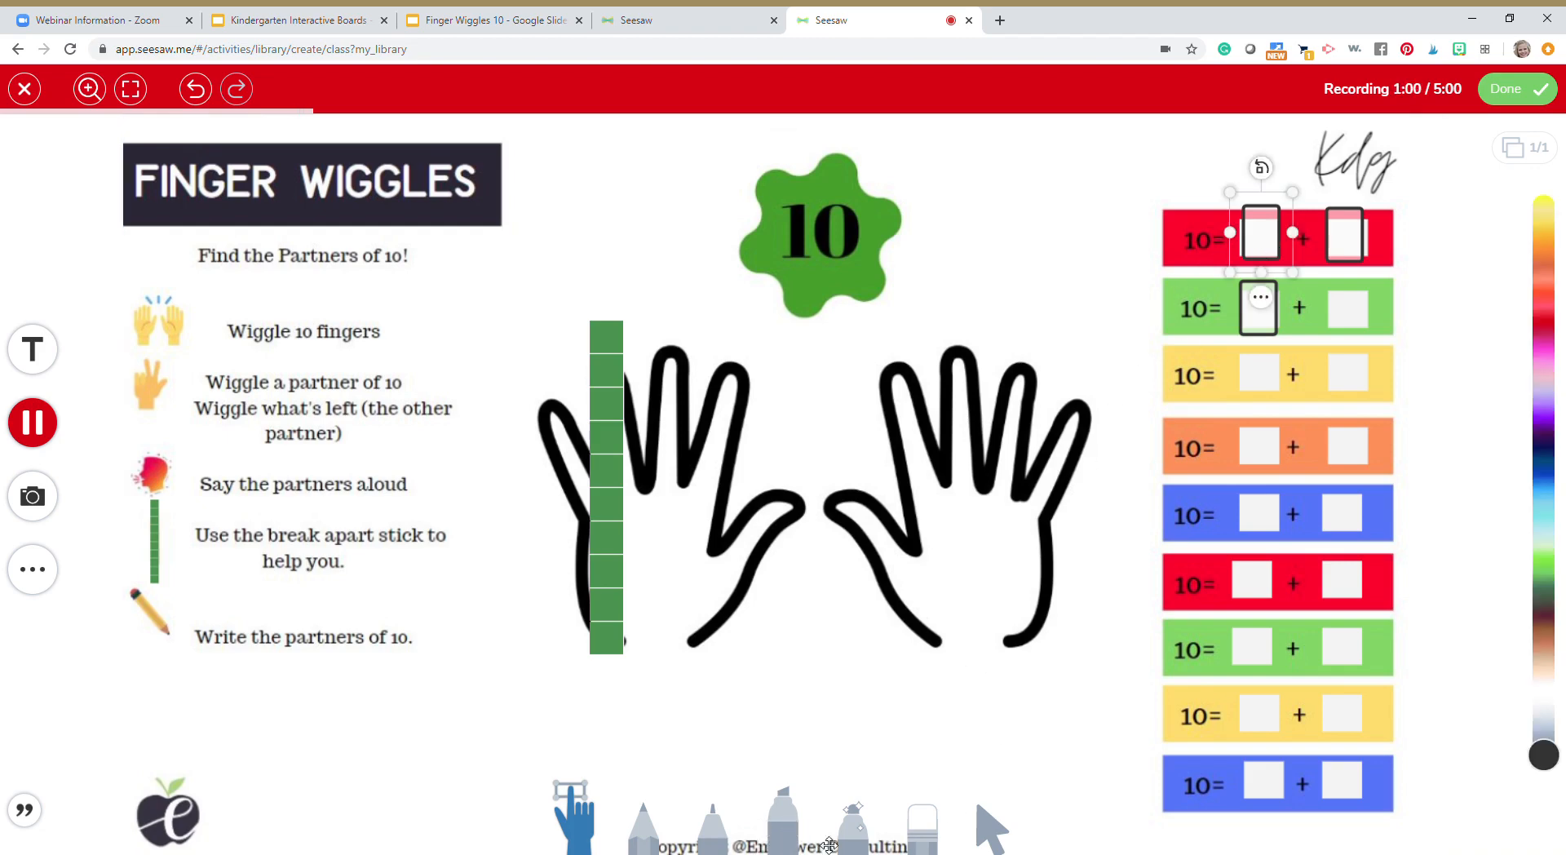
click(644, 824)
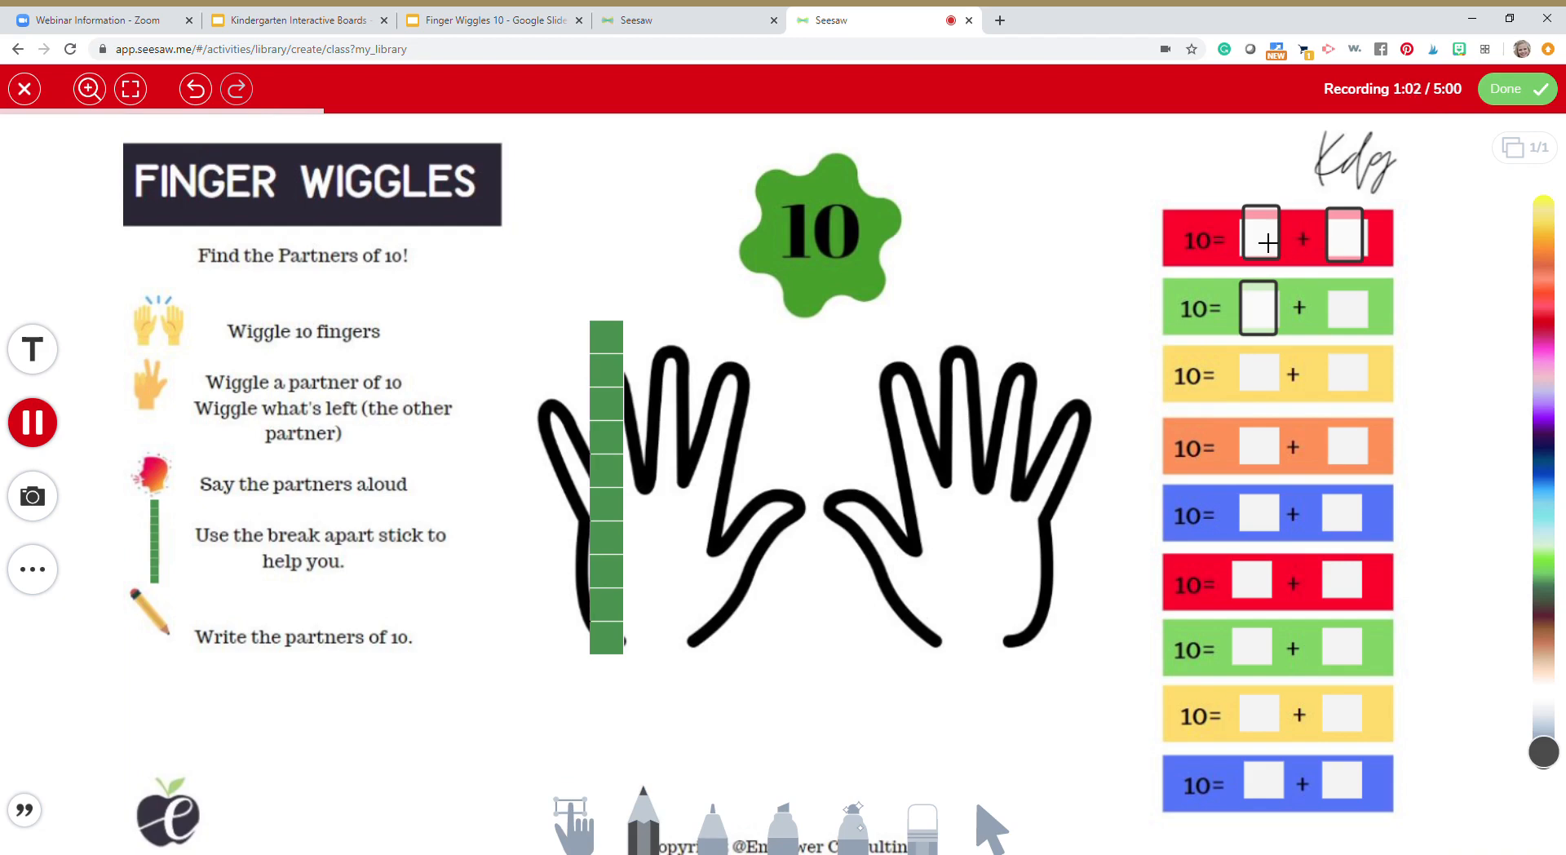
drag(1269, 252, 1269, 267)
click(571, 828)
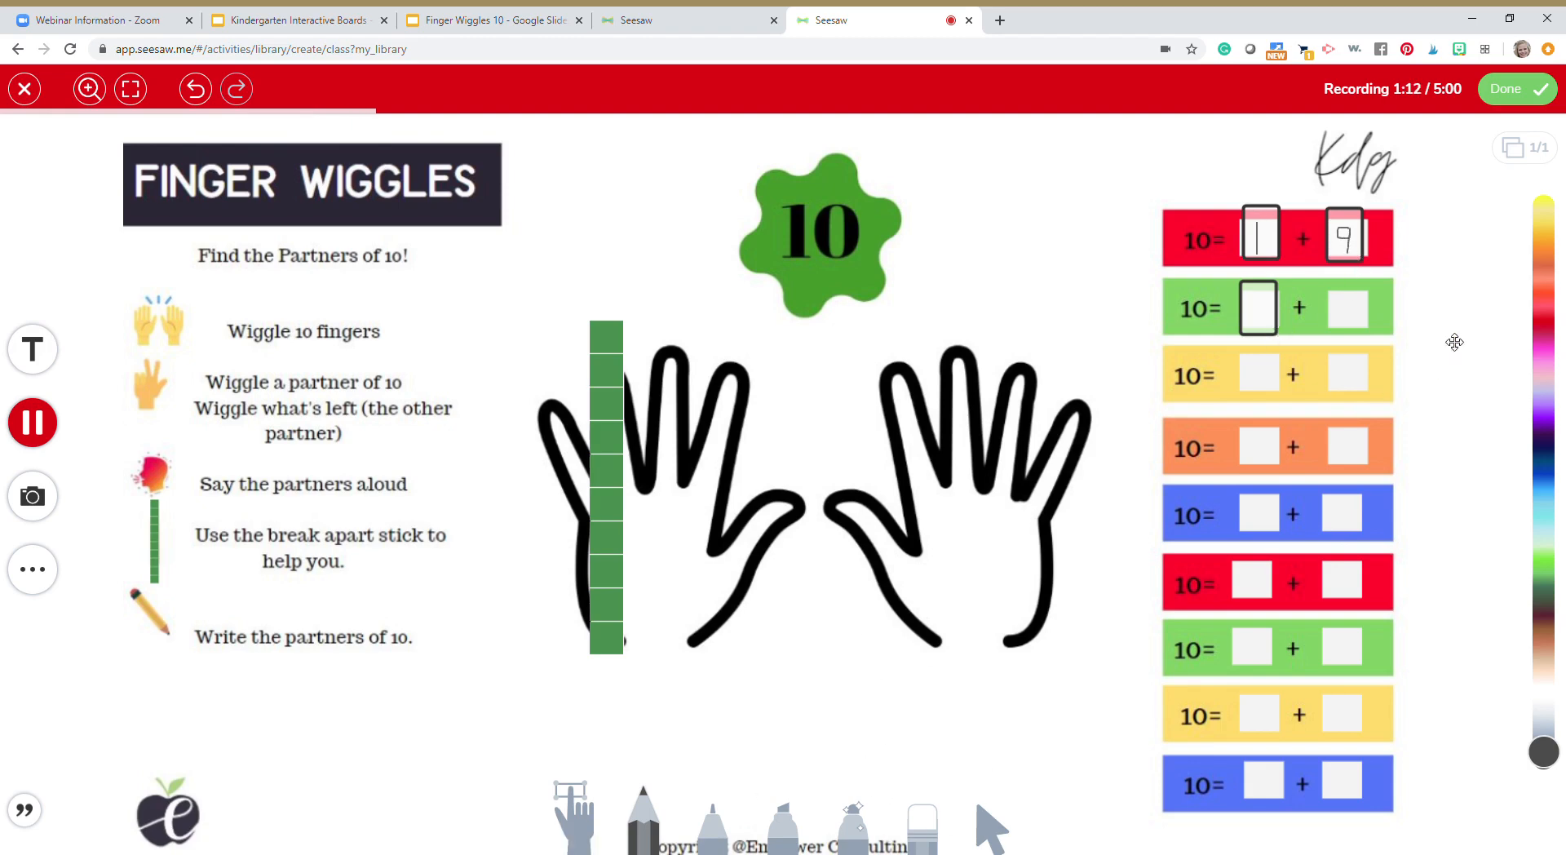
Select and deselect the upper green equation's text box, and move the green rod between the left hand drawing's ring and middle fingers
click(1273, 319)
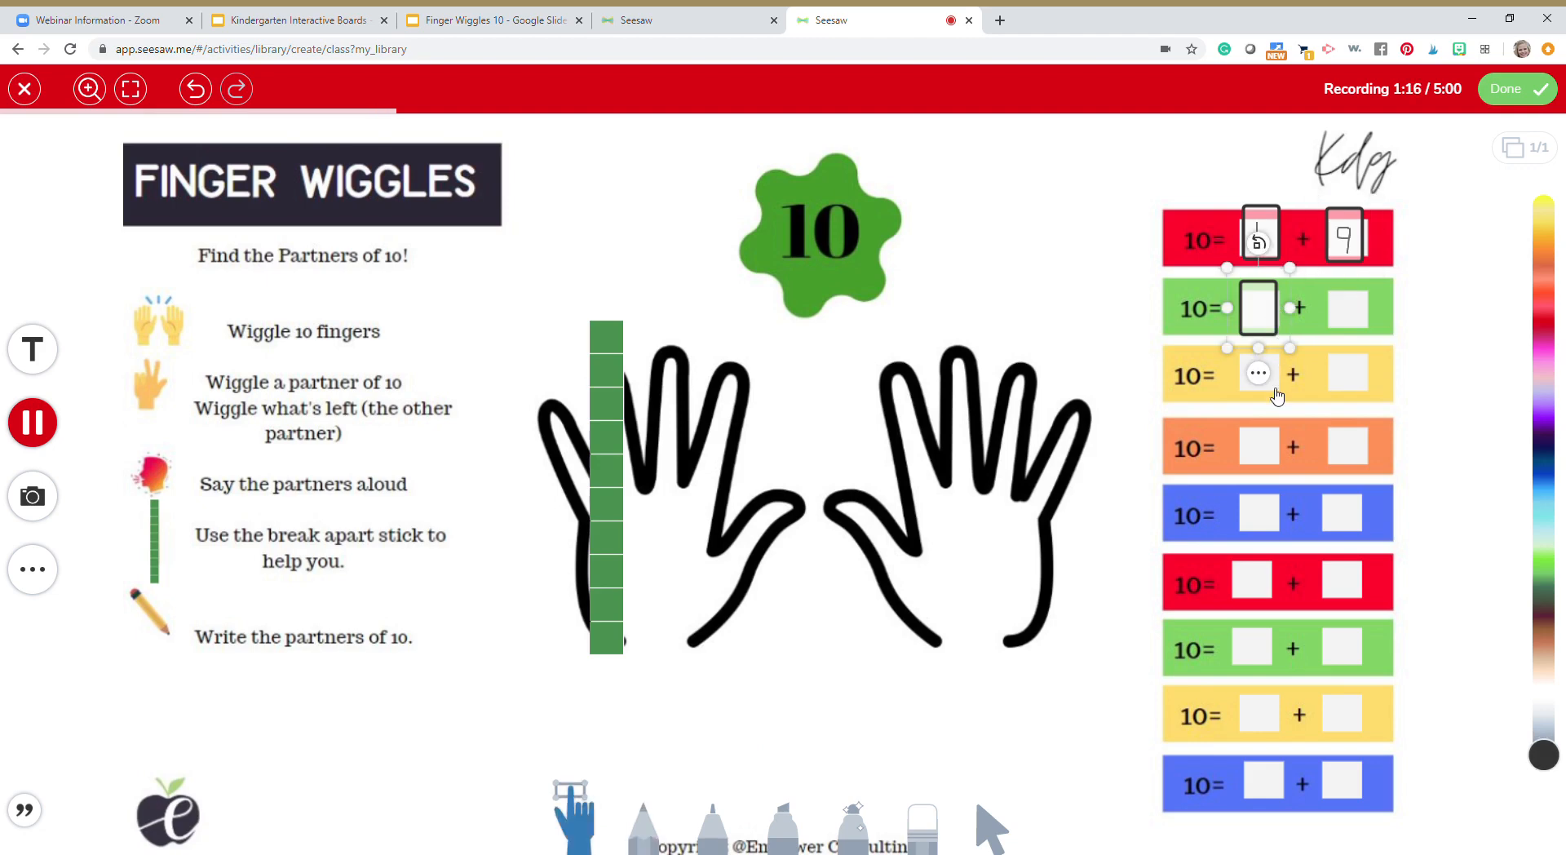
click(1048, 310)
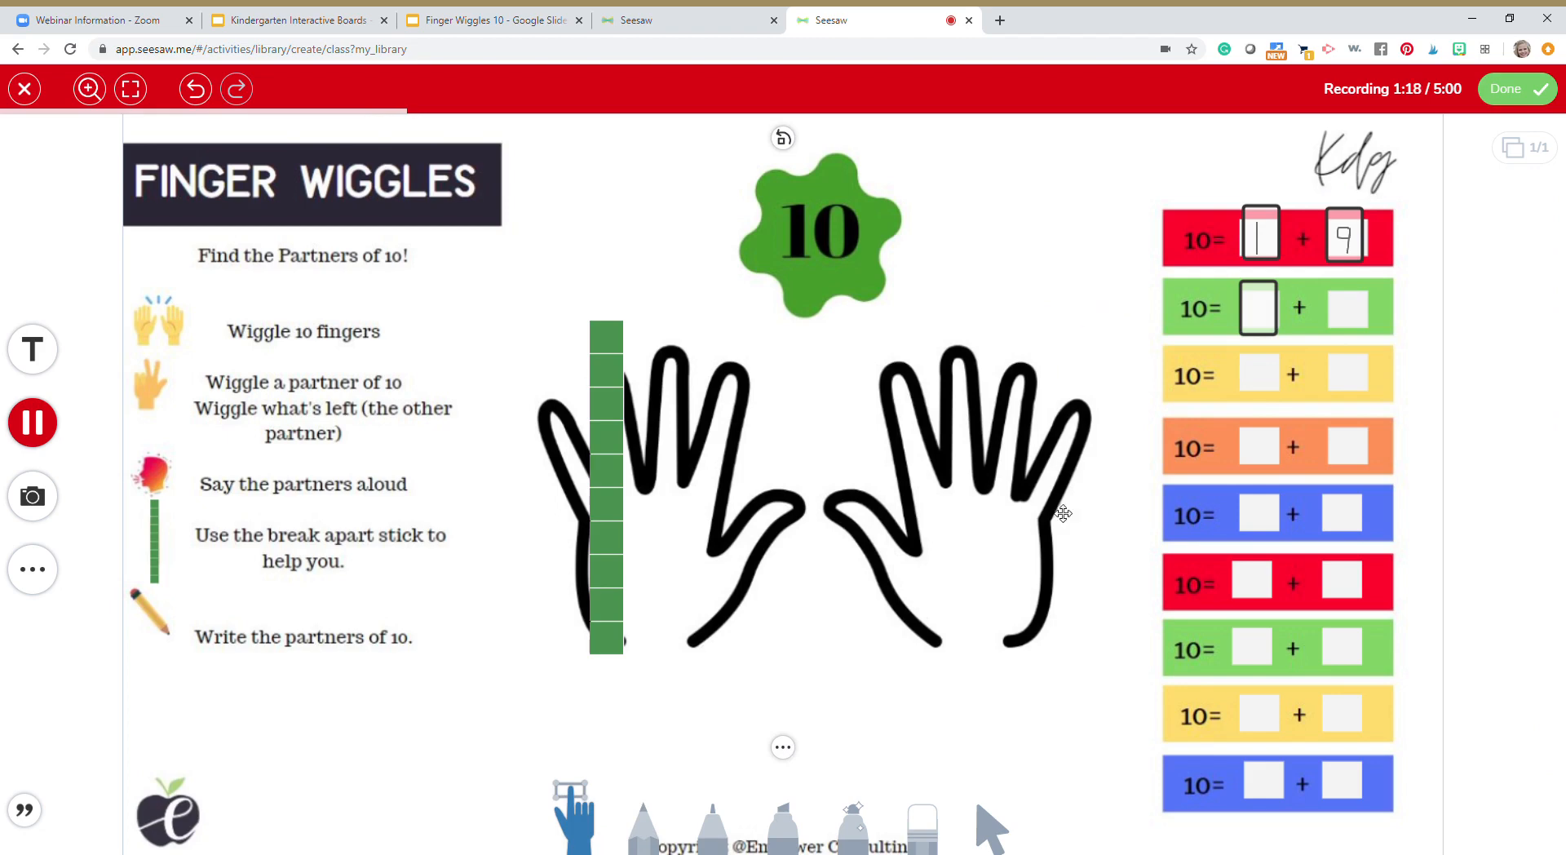
click(638, 413)
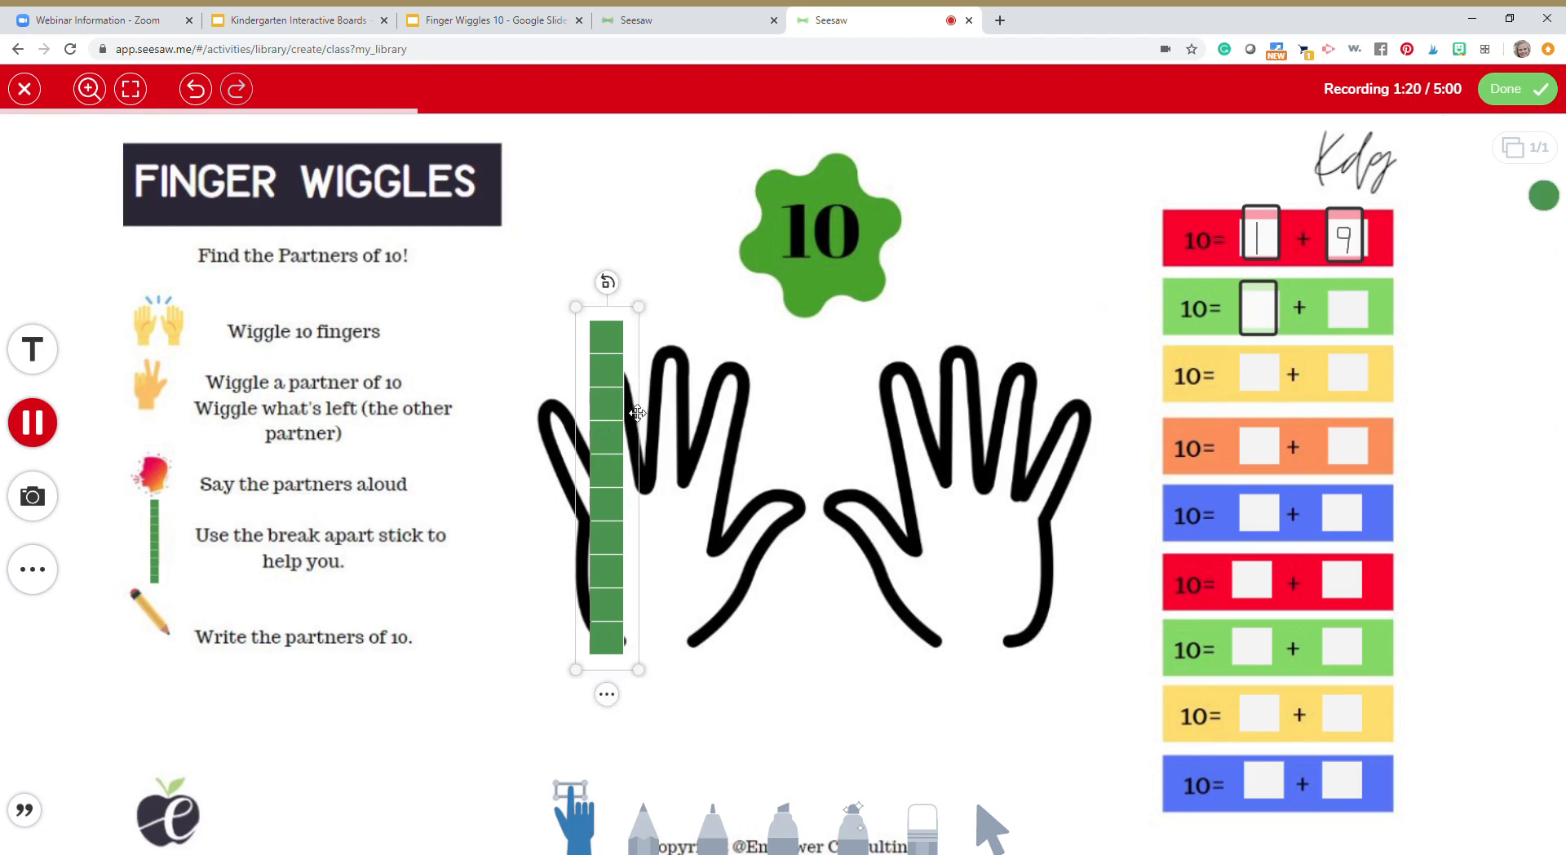
drag(637, 413, 642, 411)
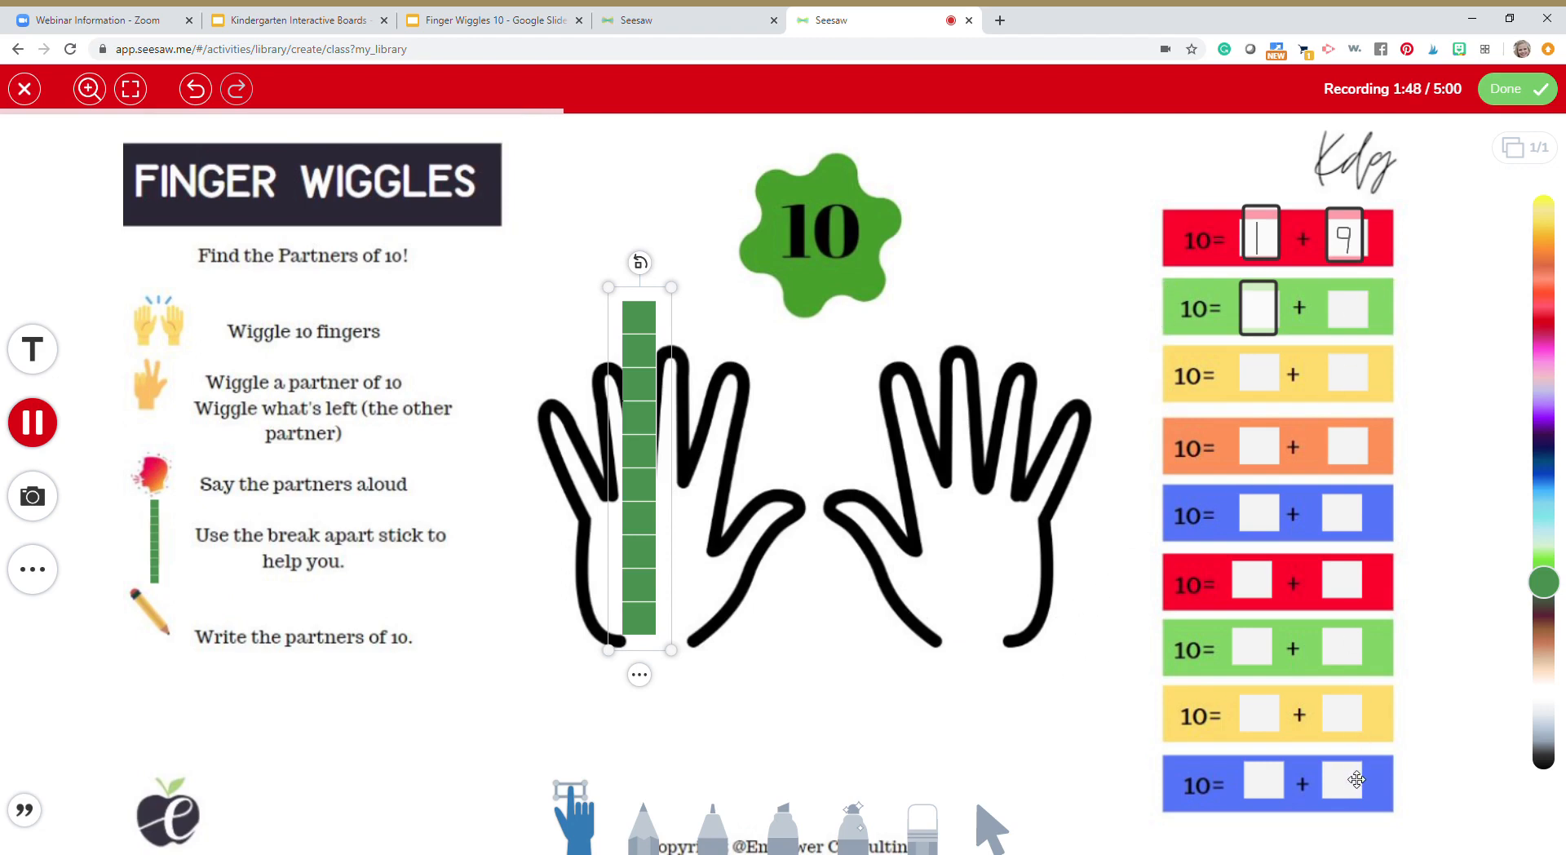
Finish the recording, attach it as the activity's example, and save the activity
click(1517, 91)
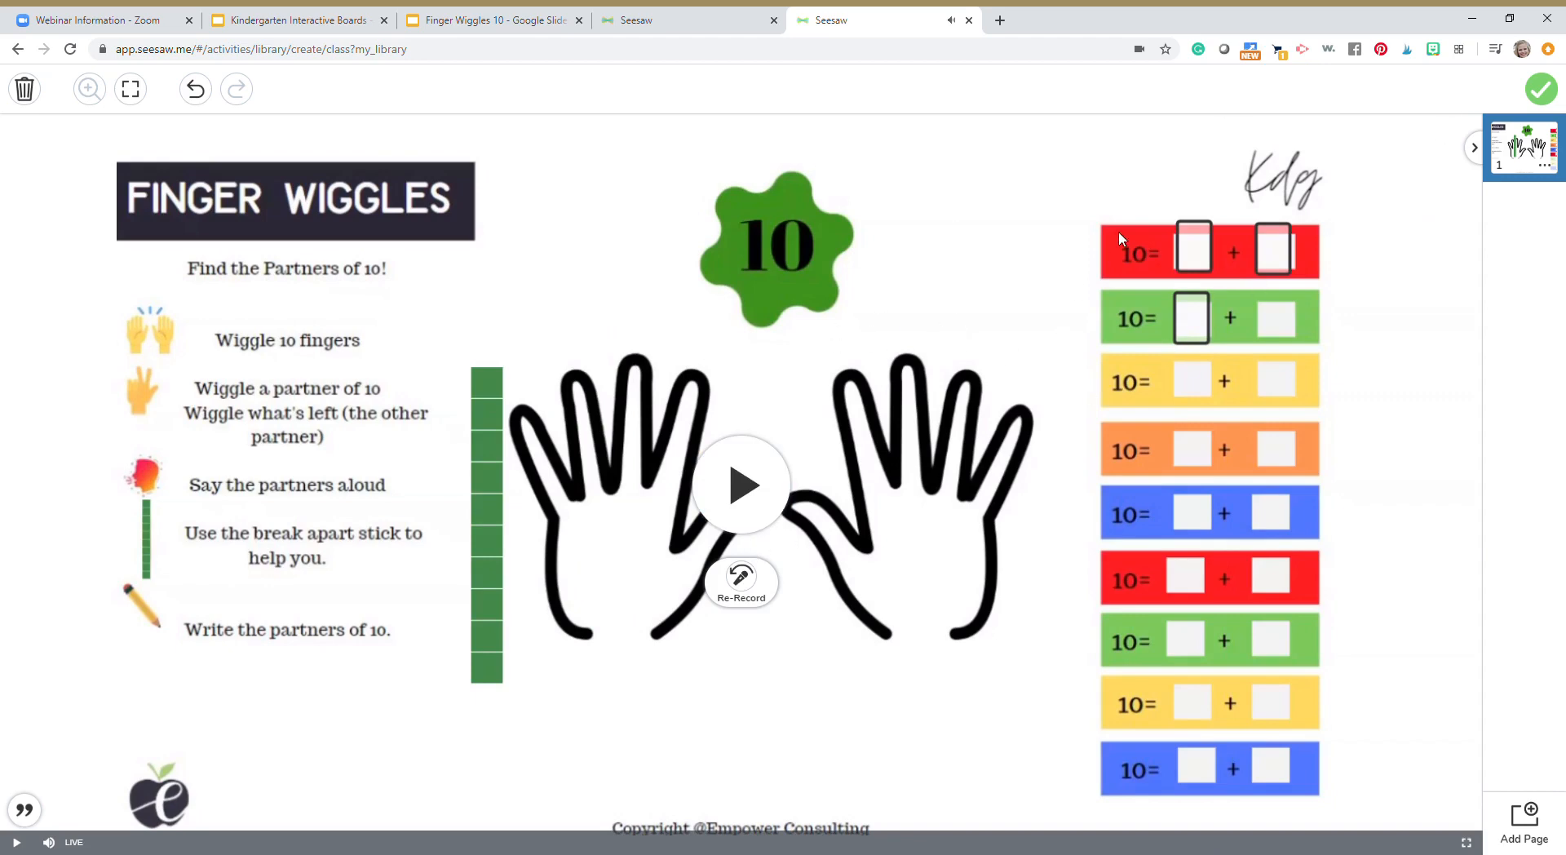
click(1550, 96)
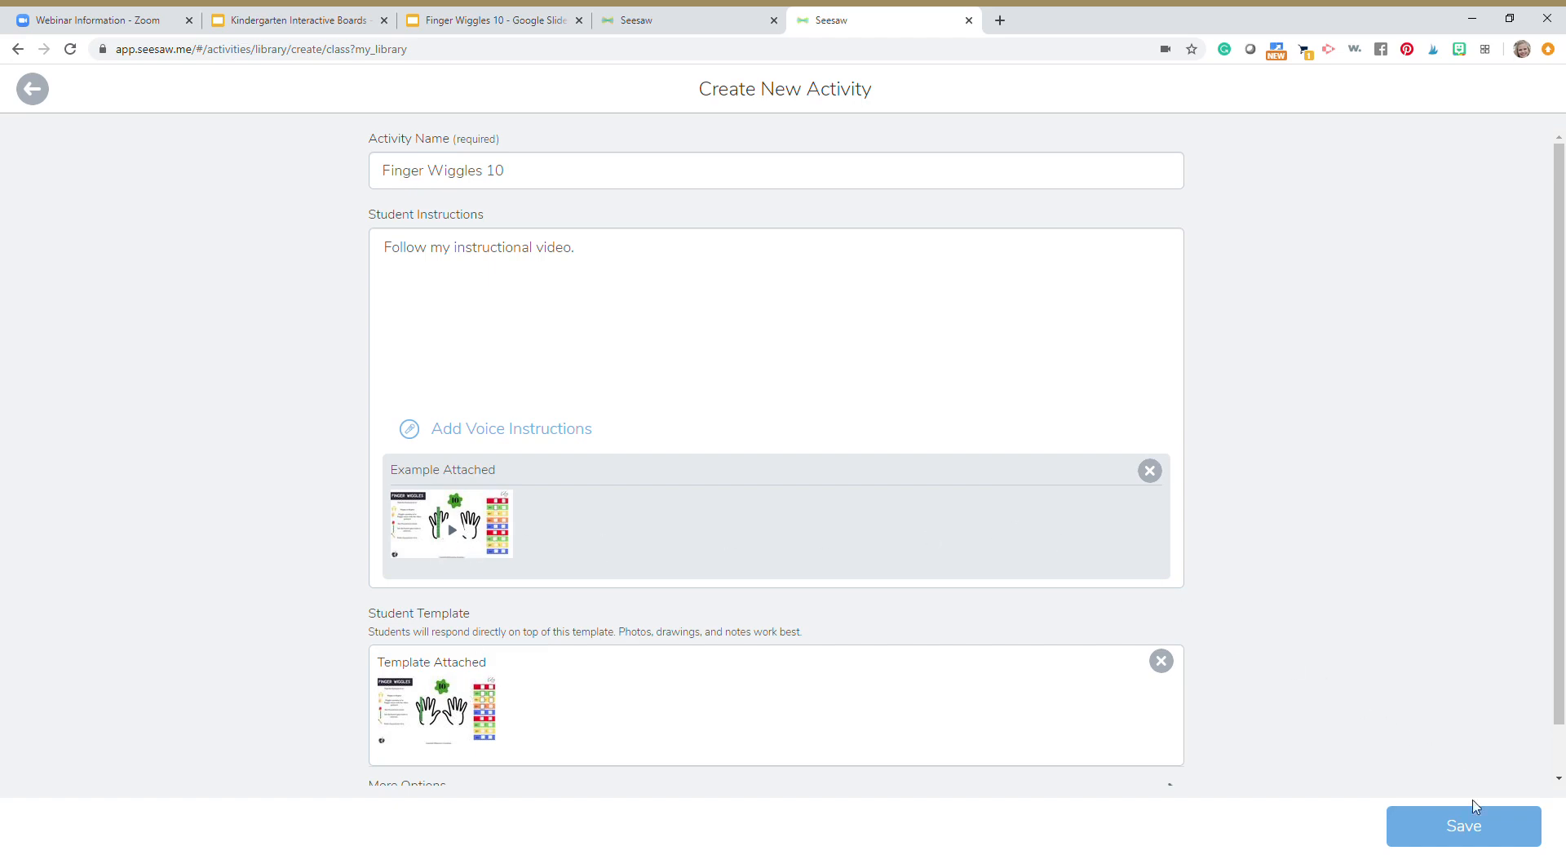
click(1477, 834)
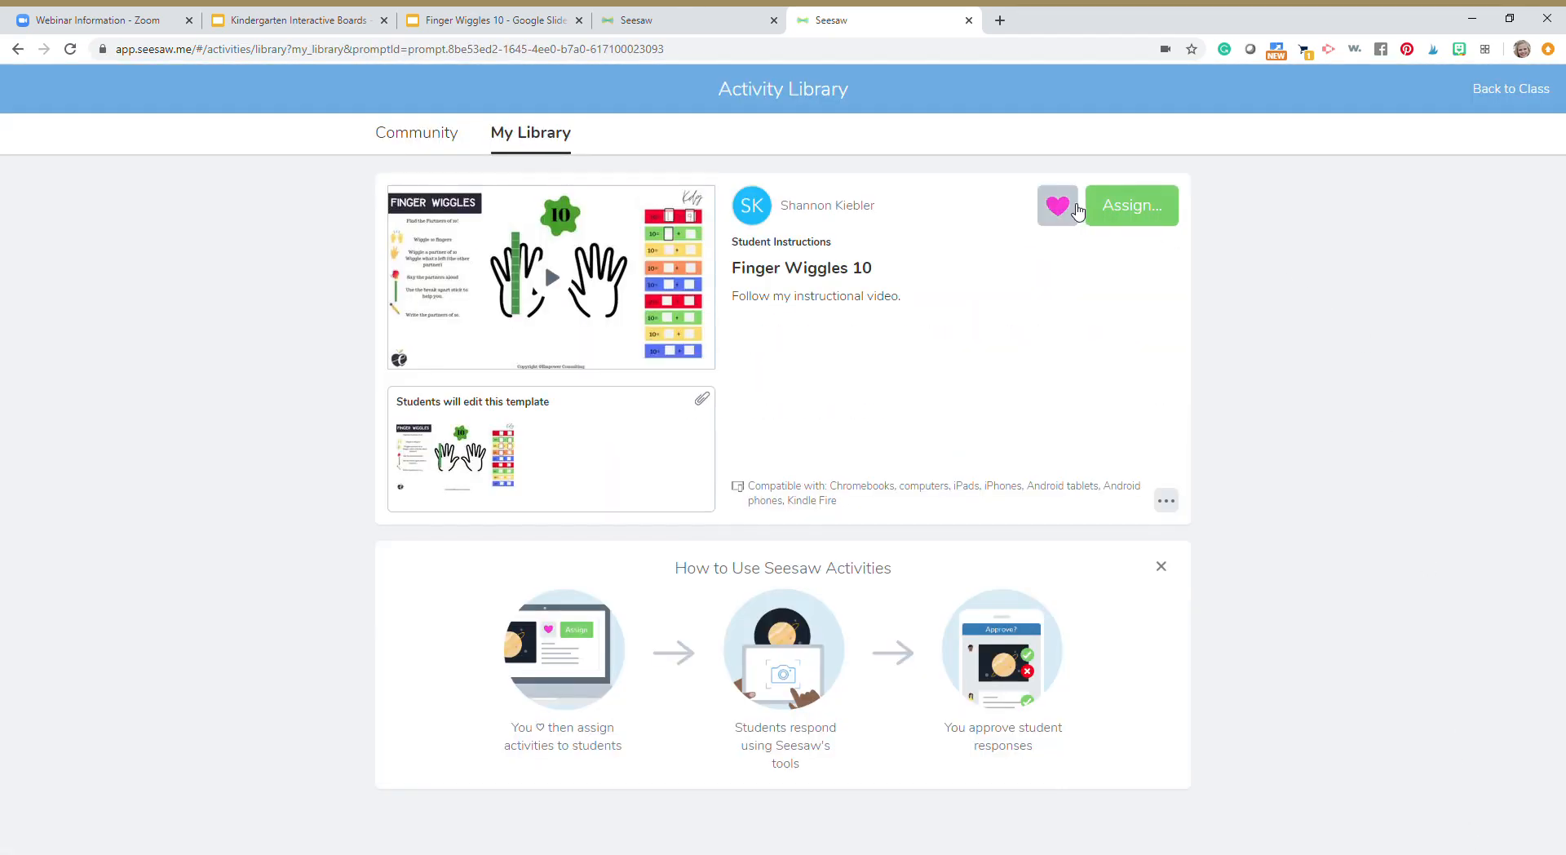
Add the activity to the Math Expressions collection, and view its class assignment options without assigning it
click(1074, 209)
click(569, 176)
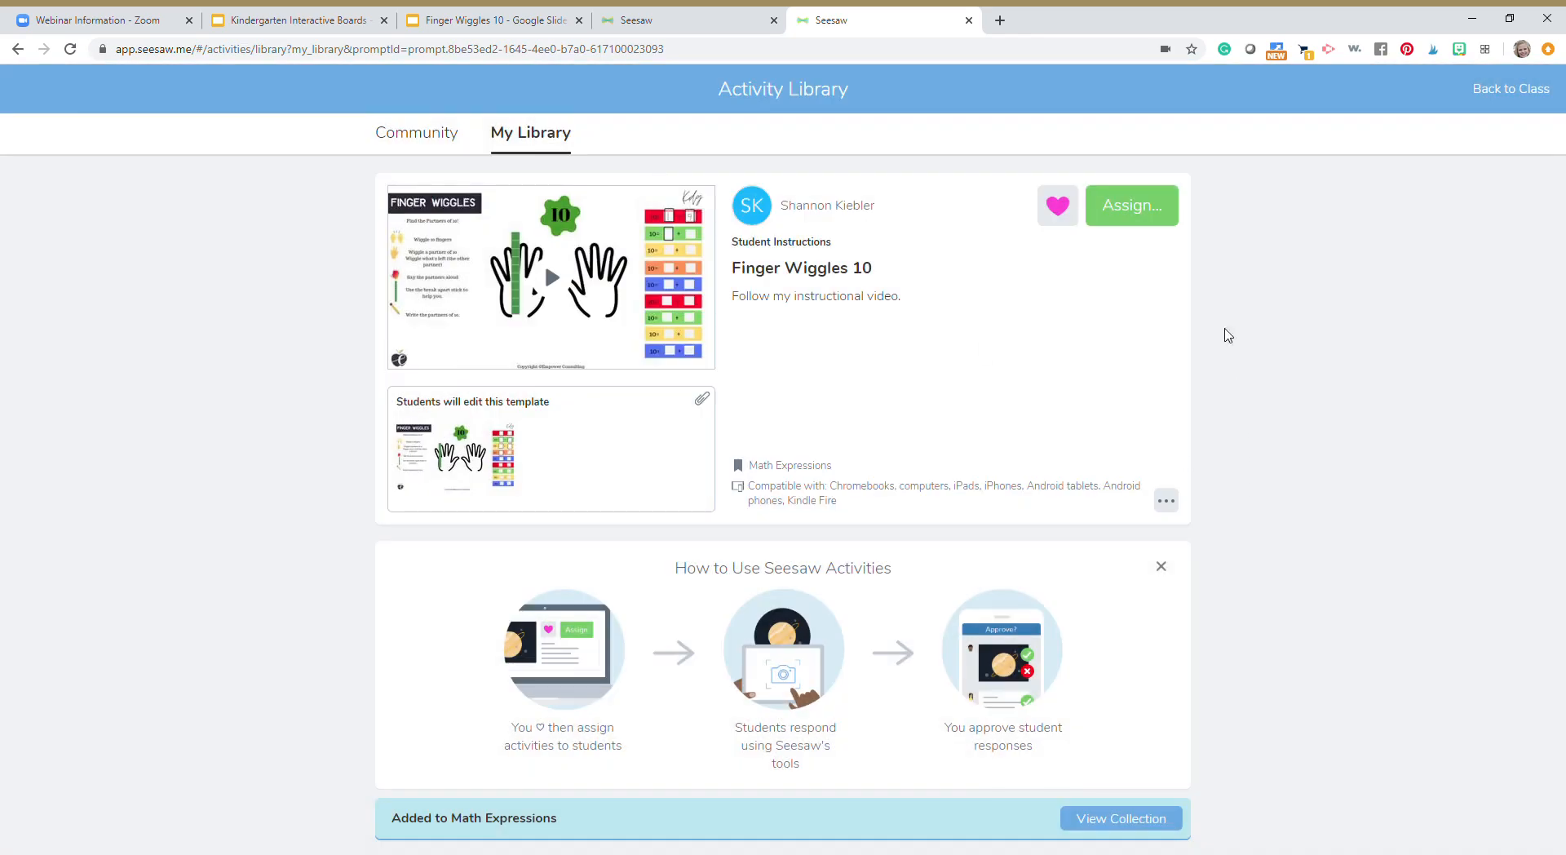
click(1149, 215)
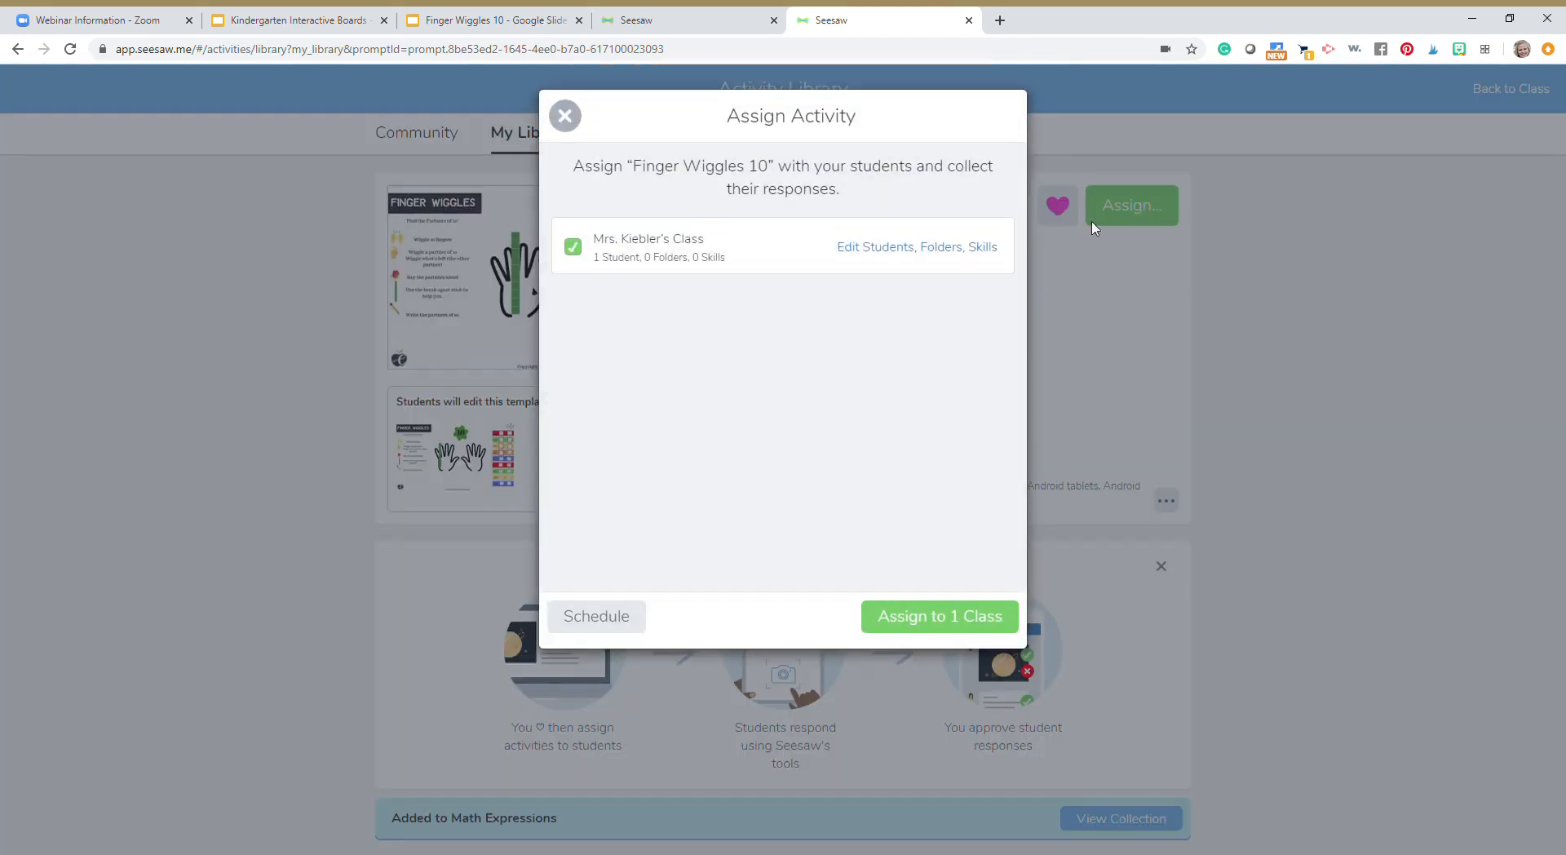
click(566, 115)
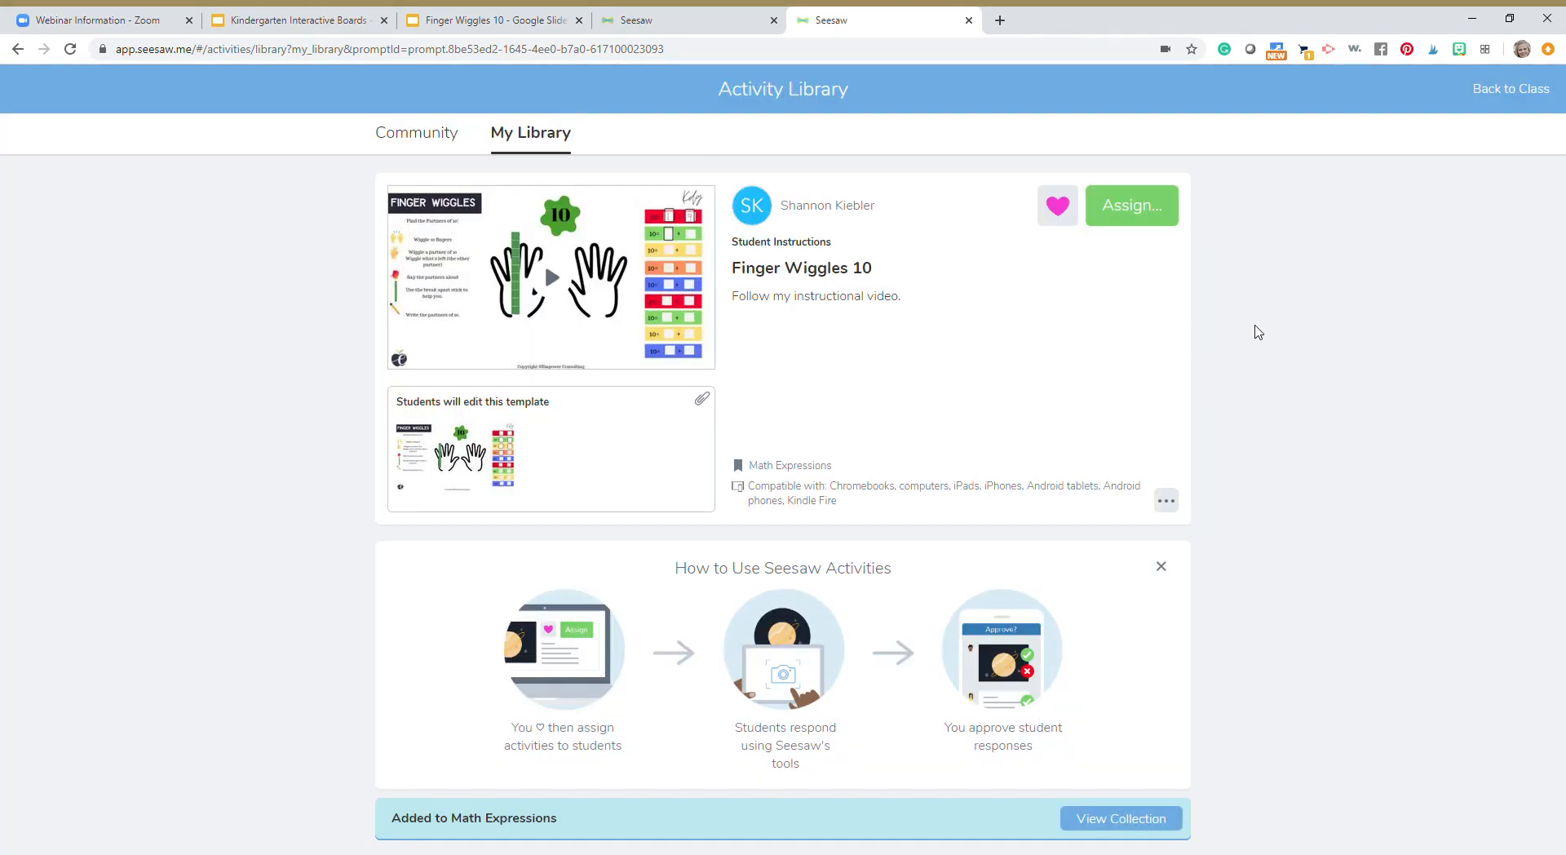